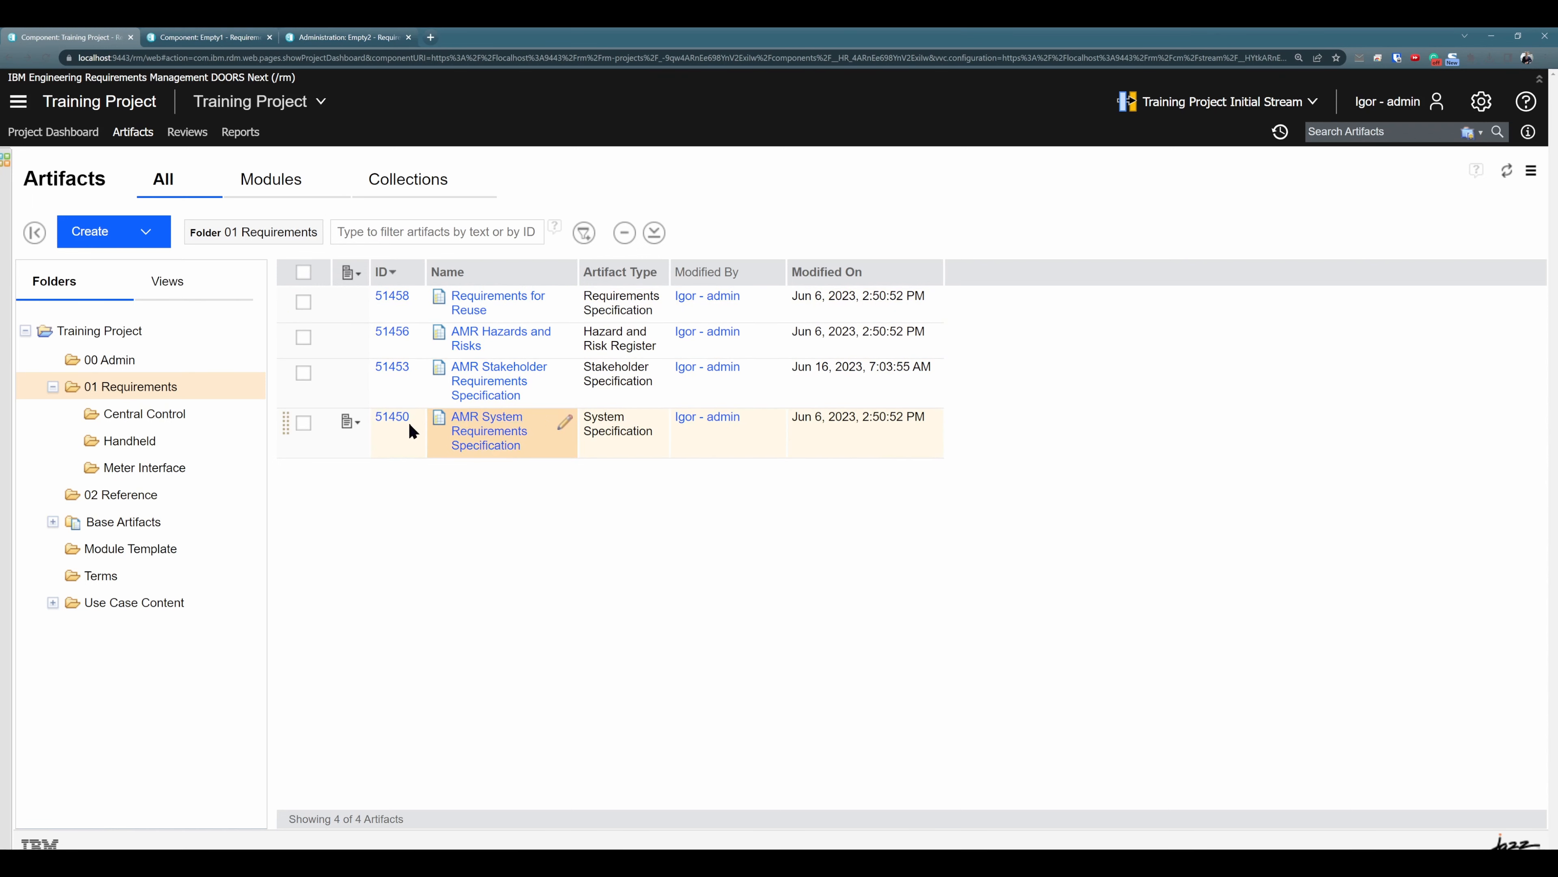
- Compare the modules in the 00 Admin and 01 Requirements folders with the contents of their matching artifact folders under Base Artifacts
click(87, 525)
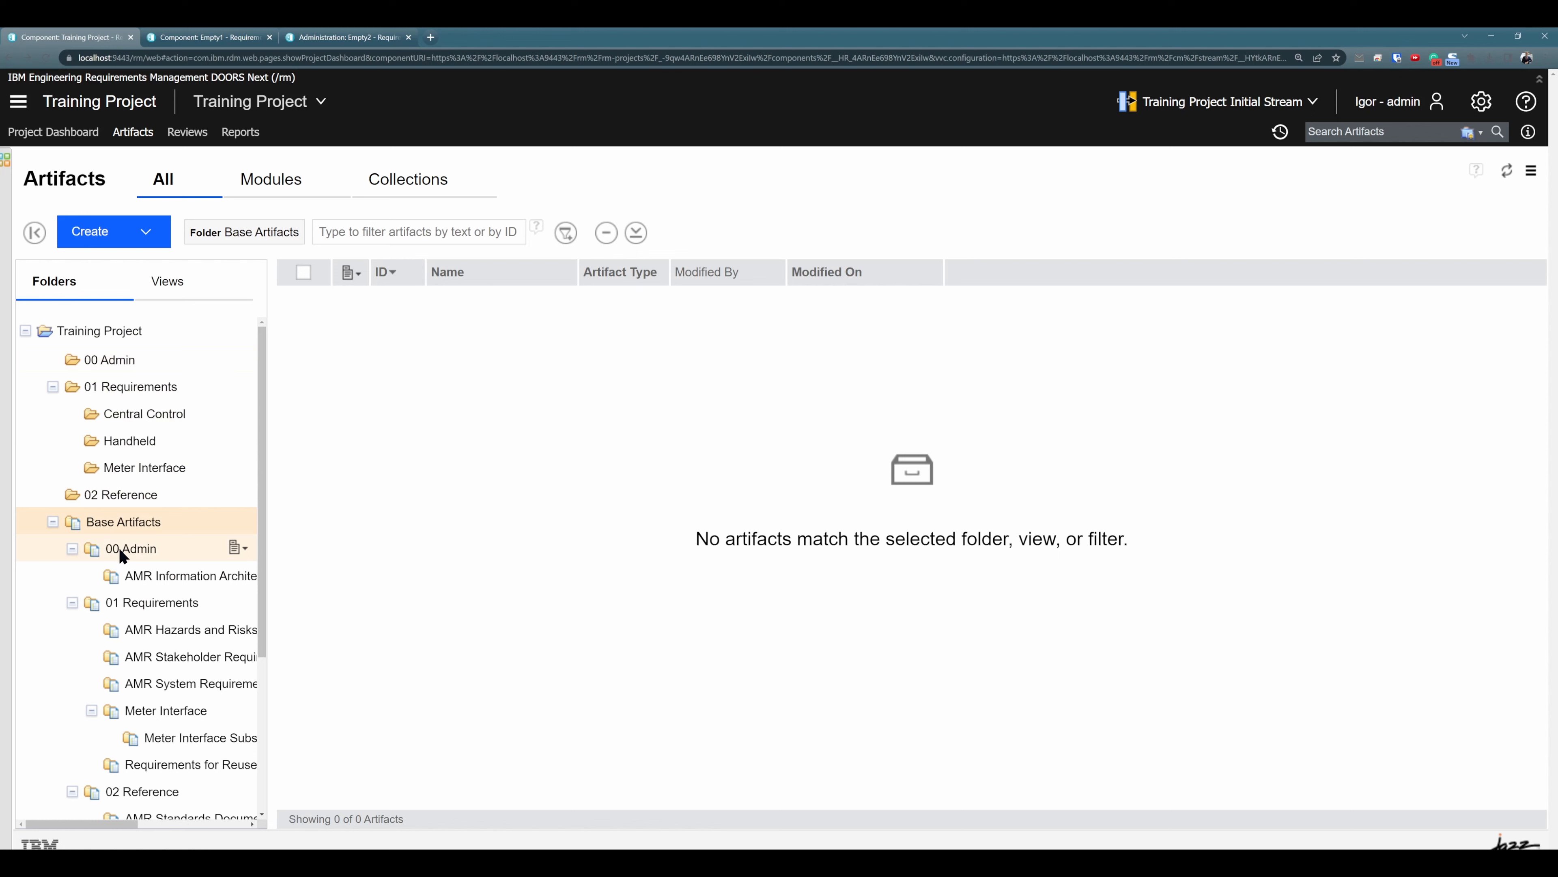
click(122, 361)
mouse_move(512, 306)
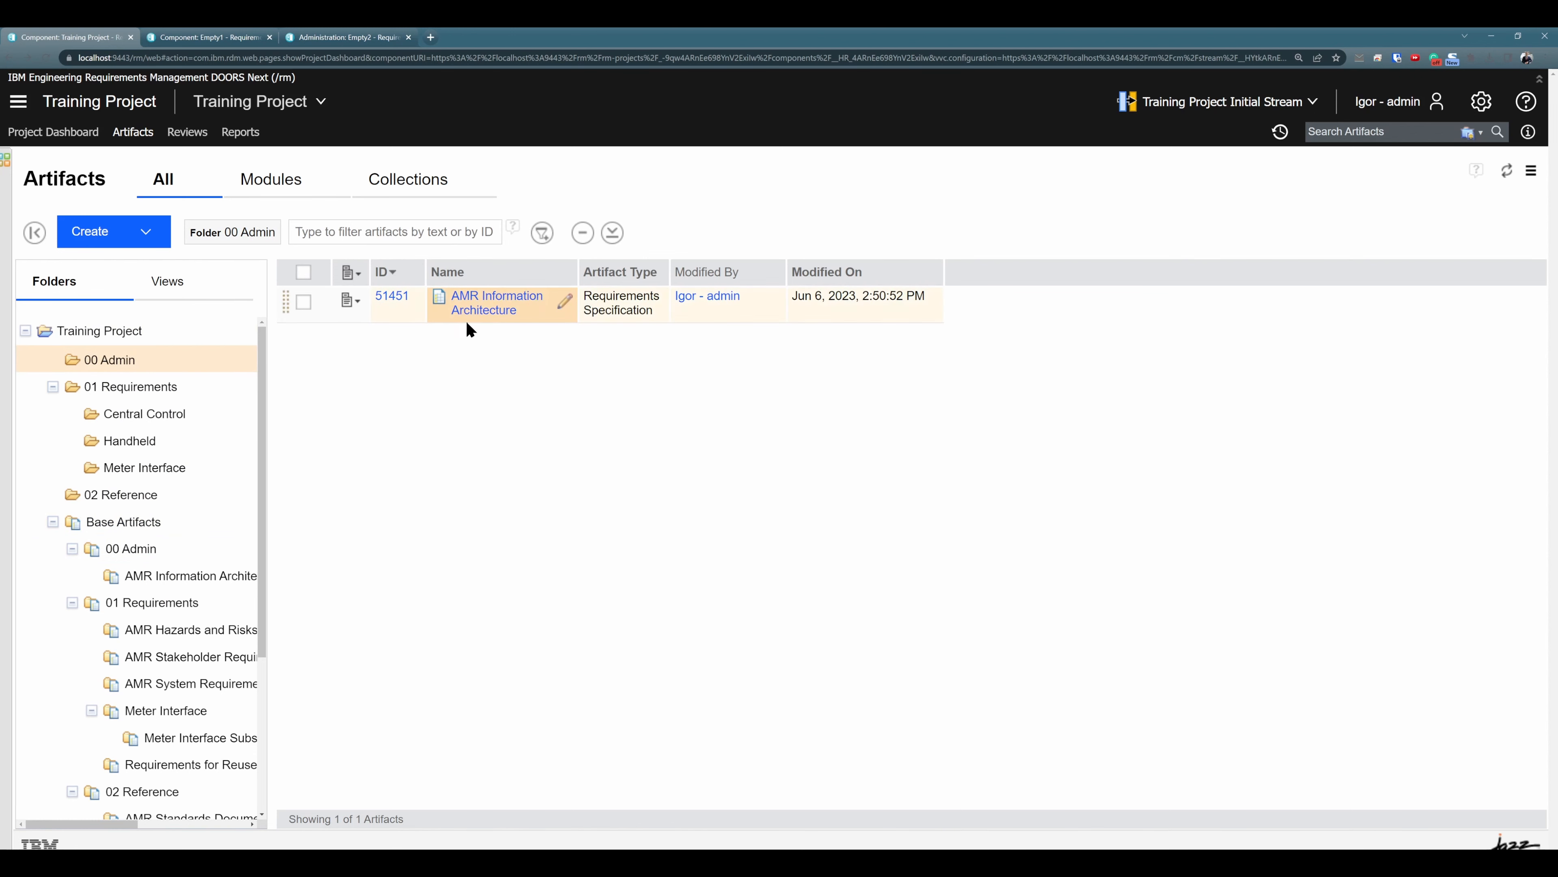
click(173, 573)
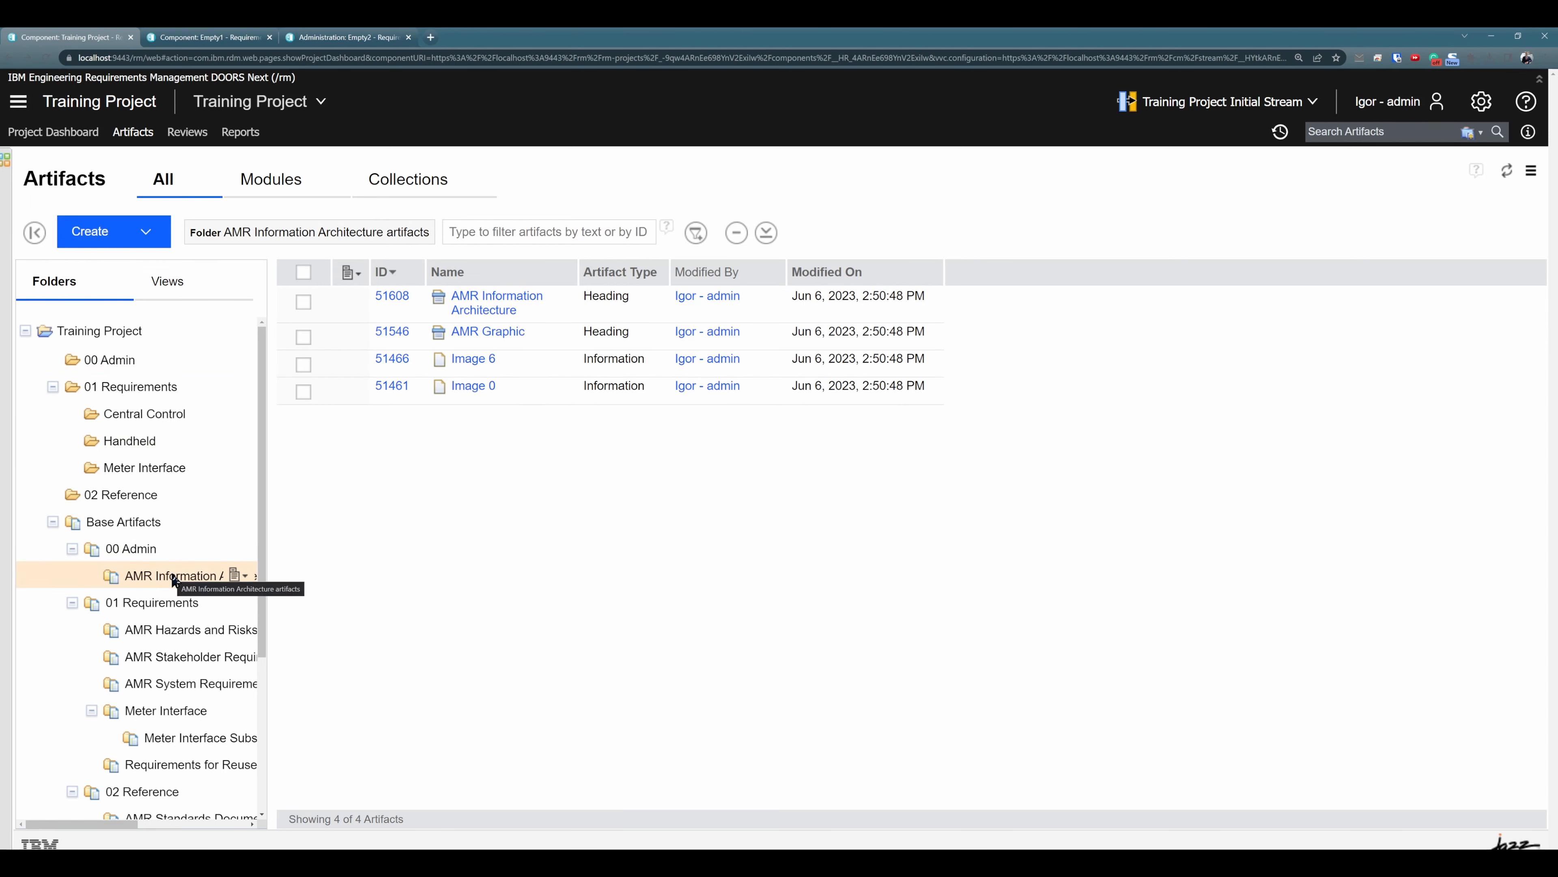
click(138, 387)
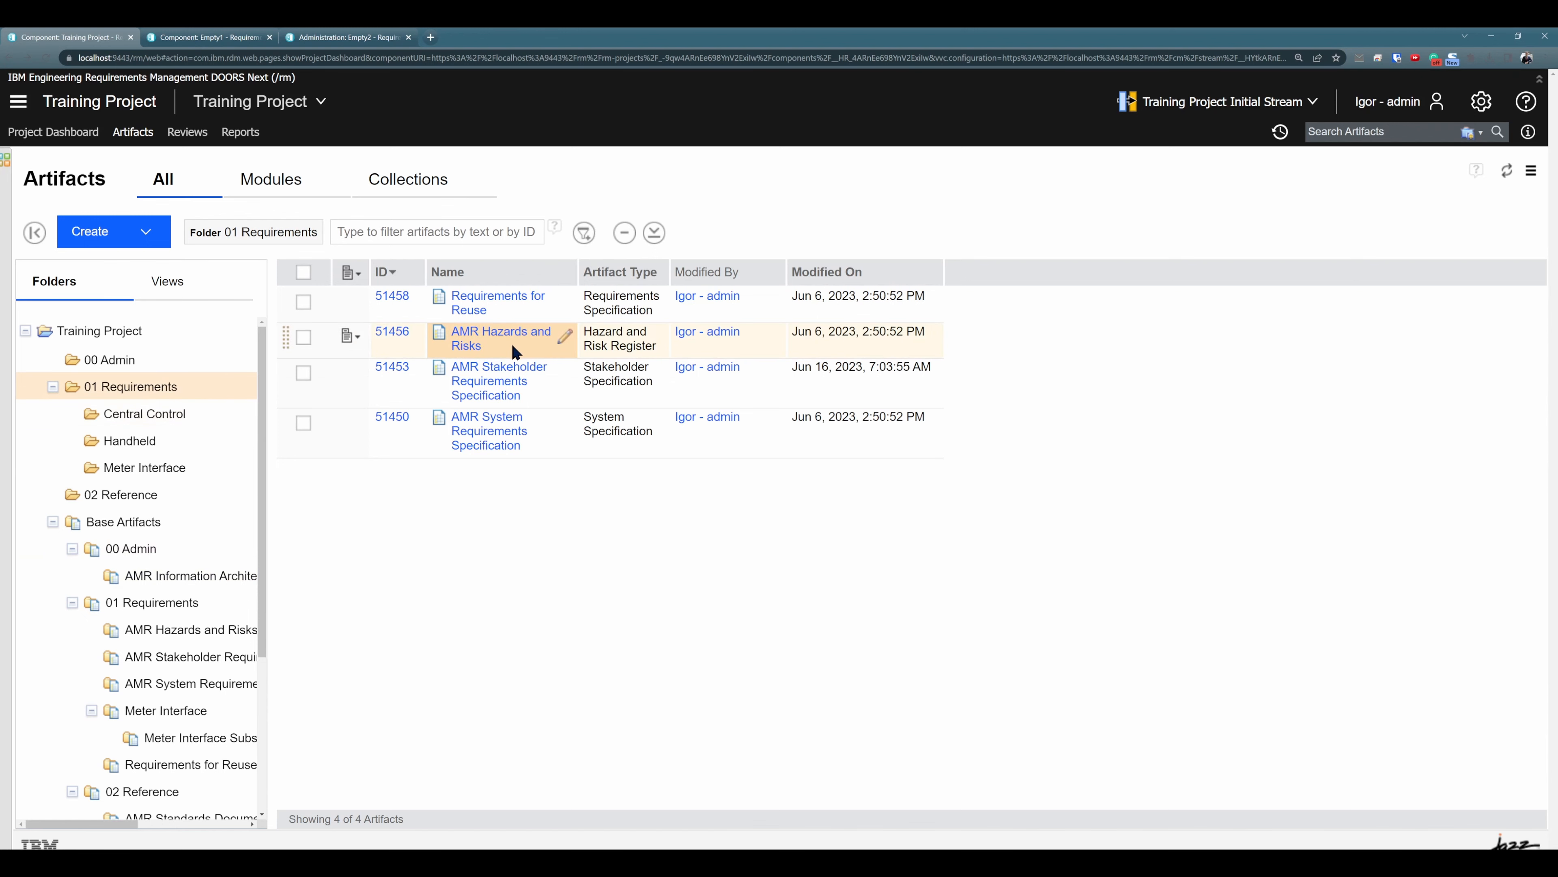
click(192, 631)
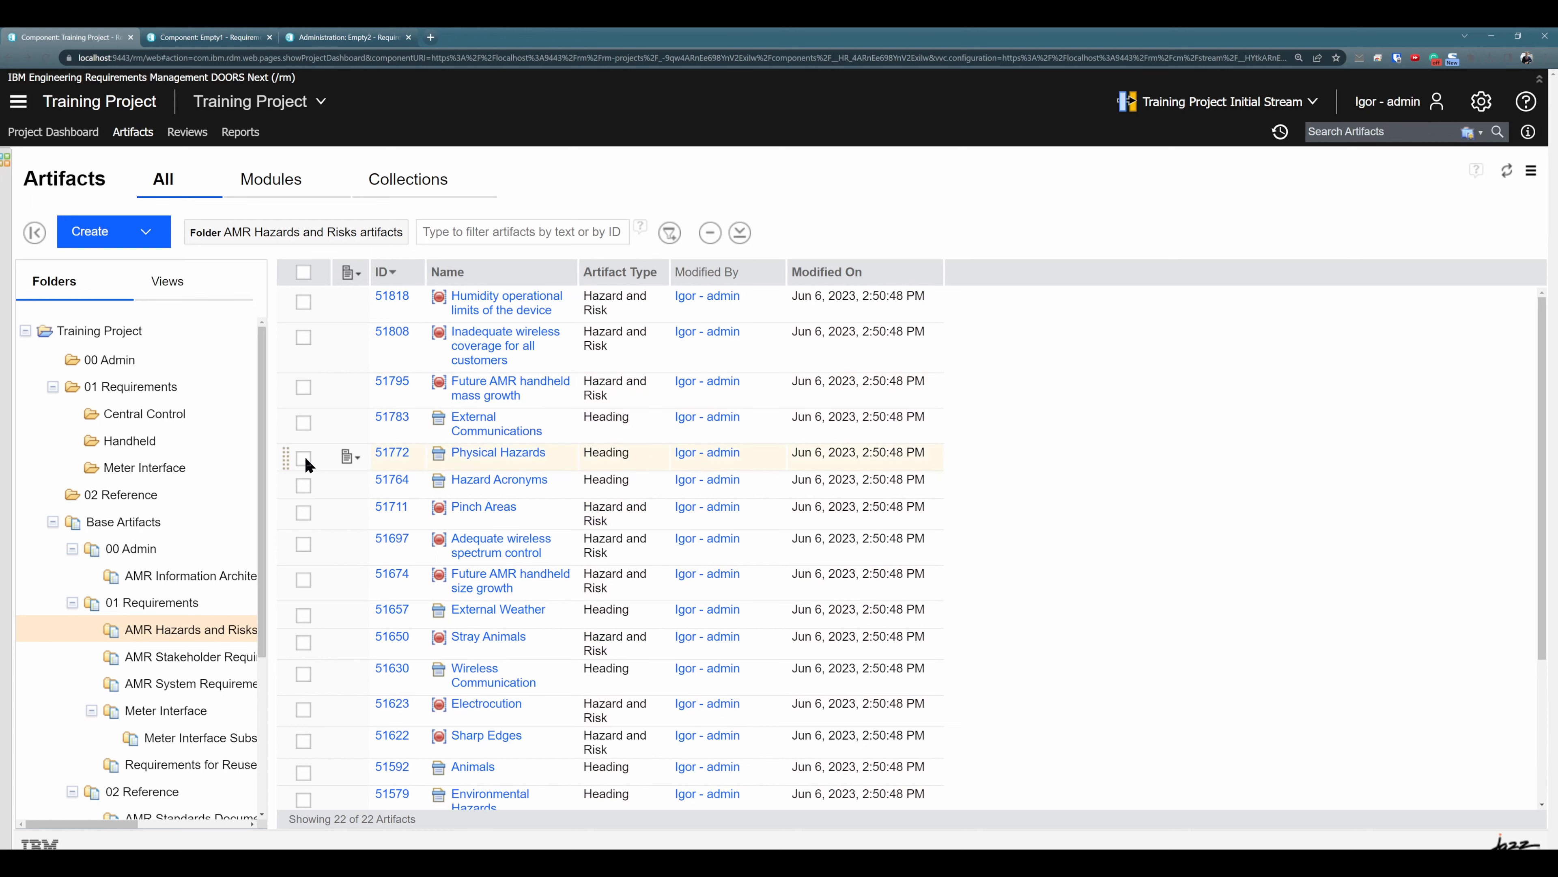
click(144, 389)
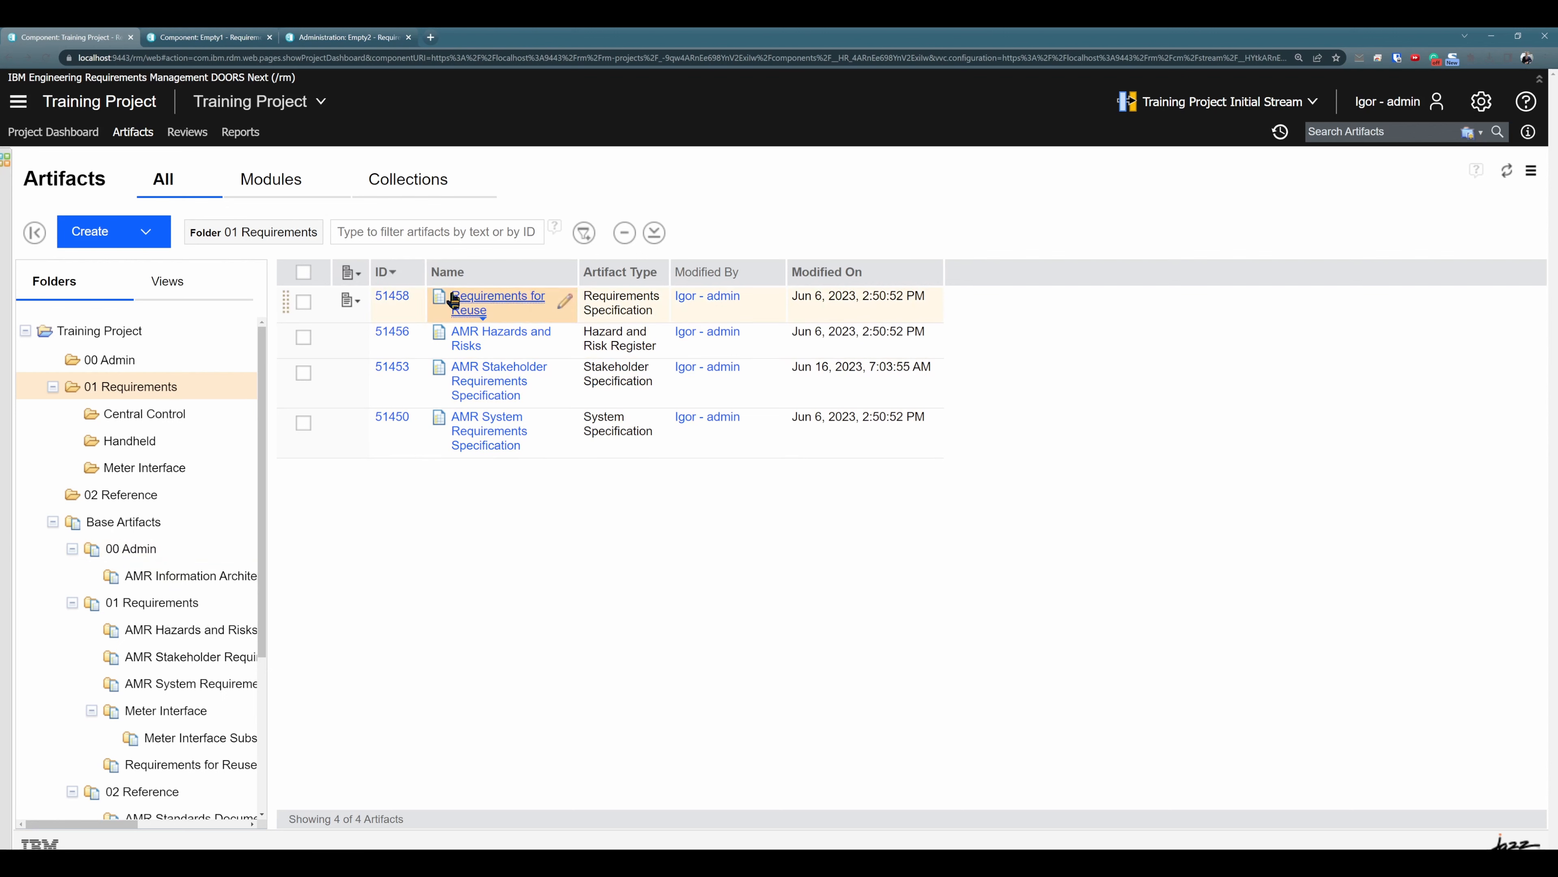
click(161, 660)
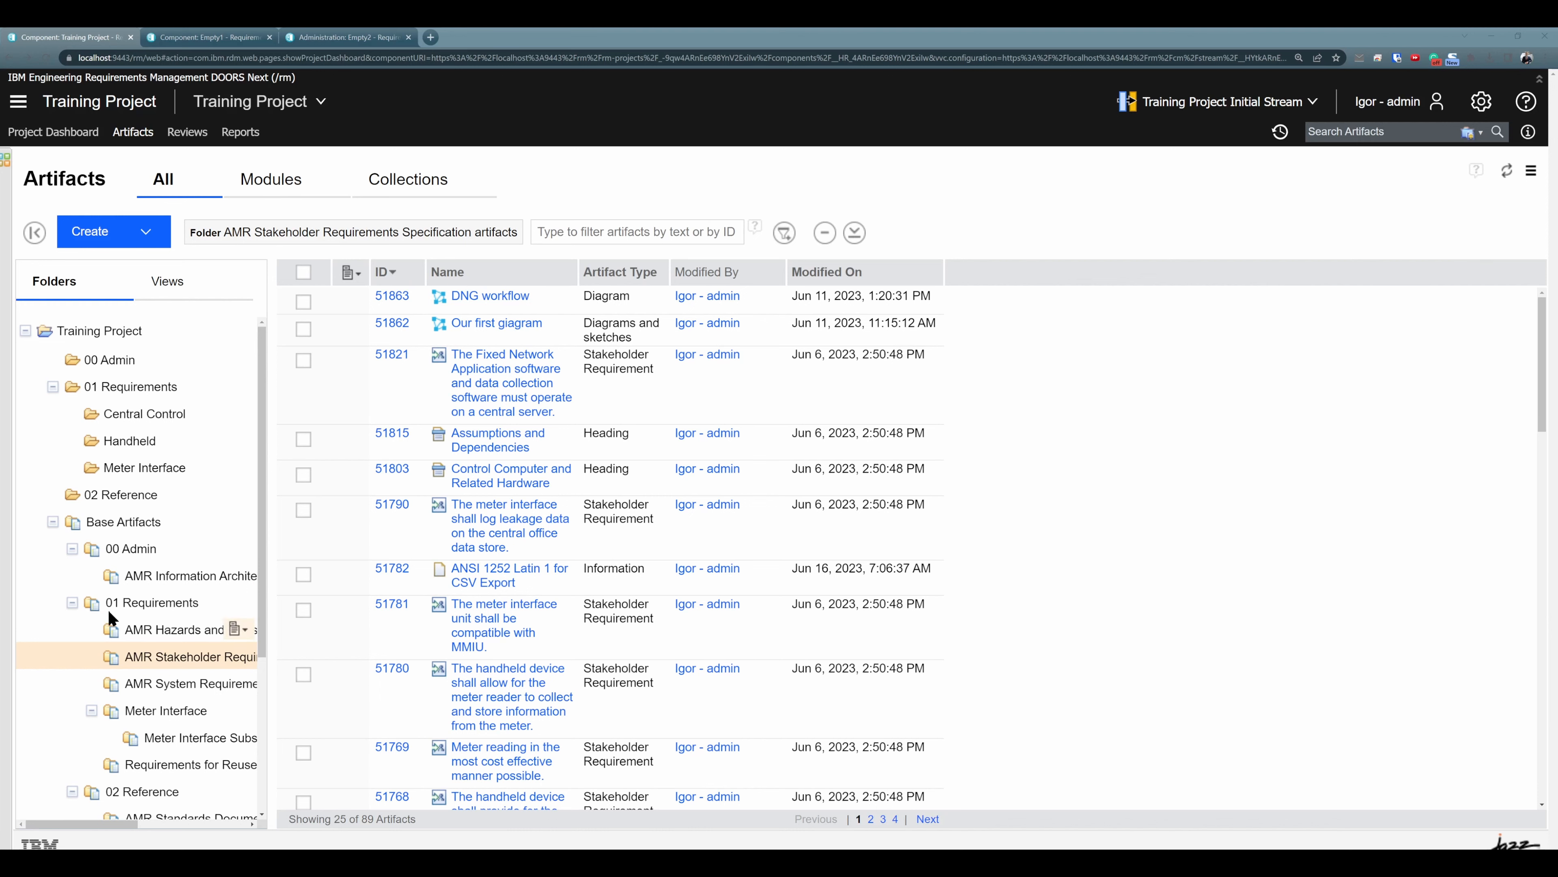
- Create a "Stakeholder Requirements" folder inside 01 Requirements and move the AMR Stakeholder Requirements Specification module into it
click(152, 390)
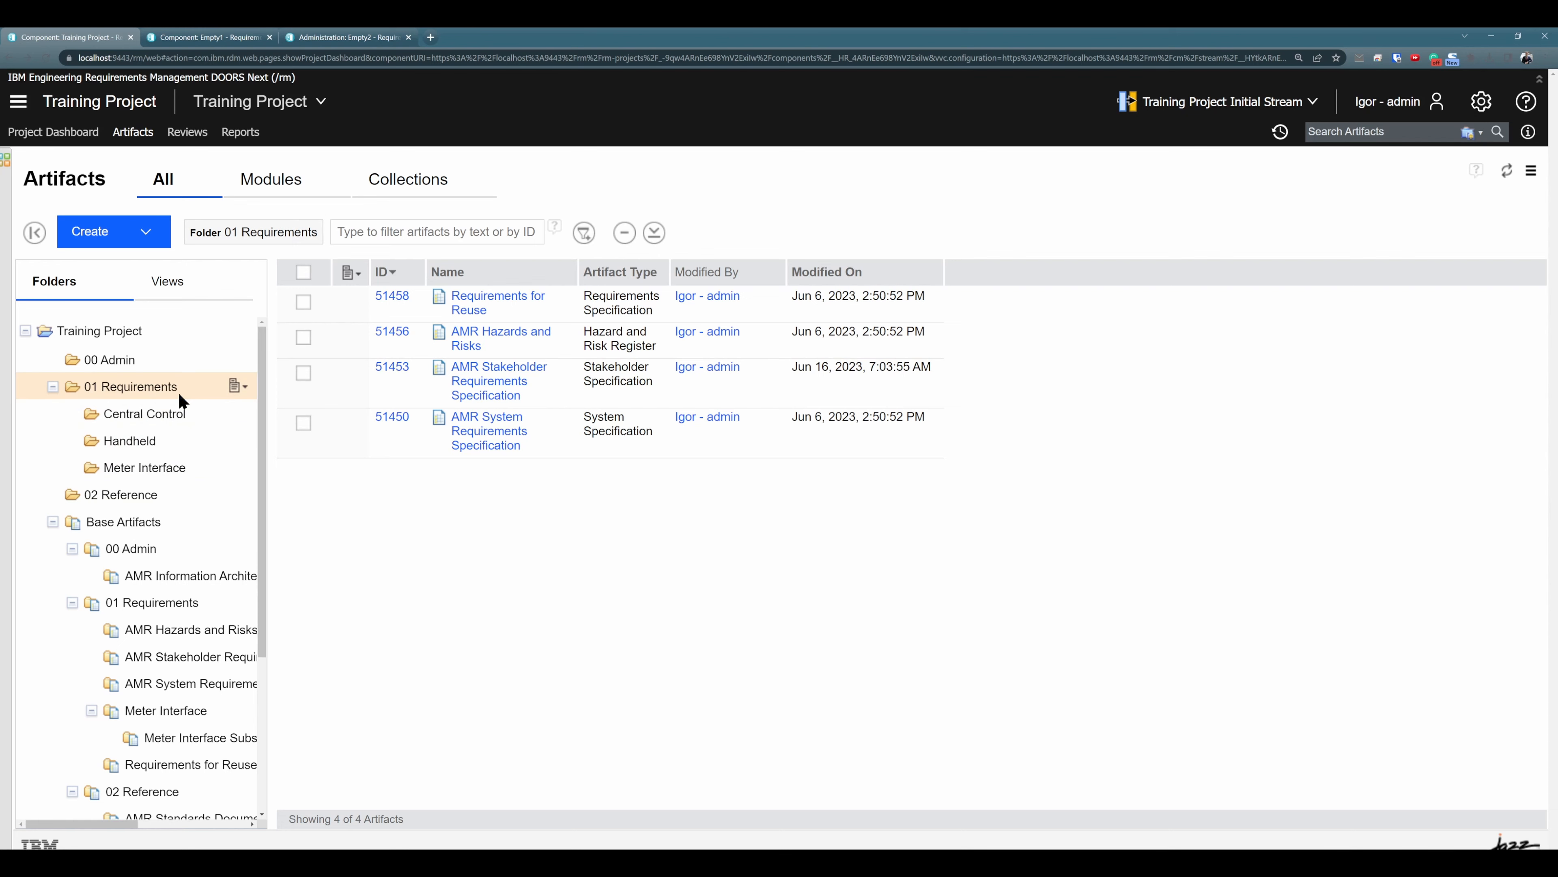
click(238, 385)
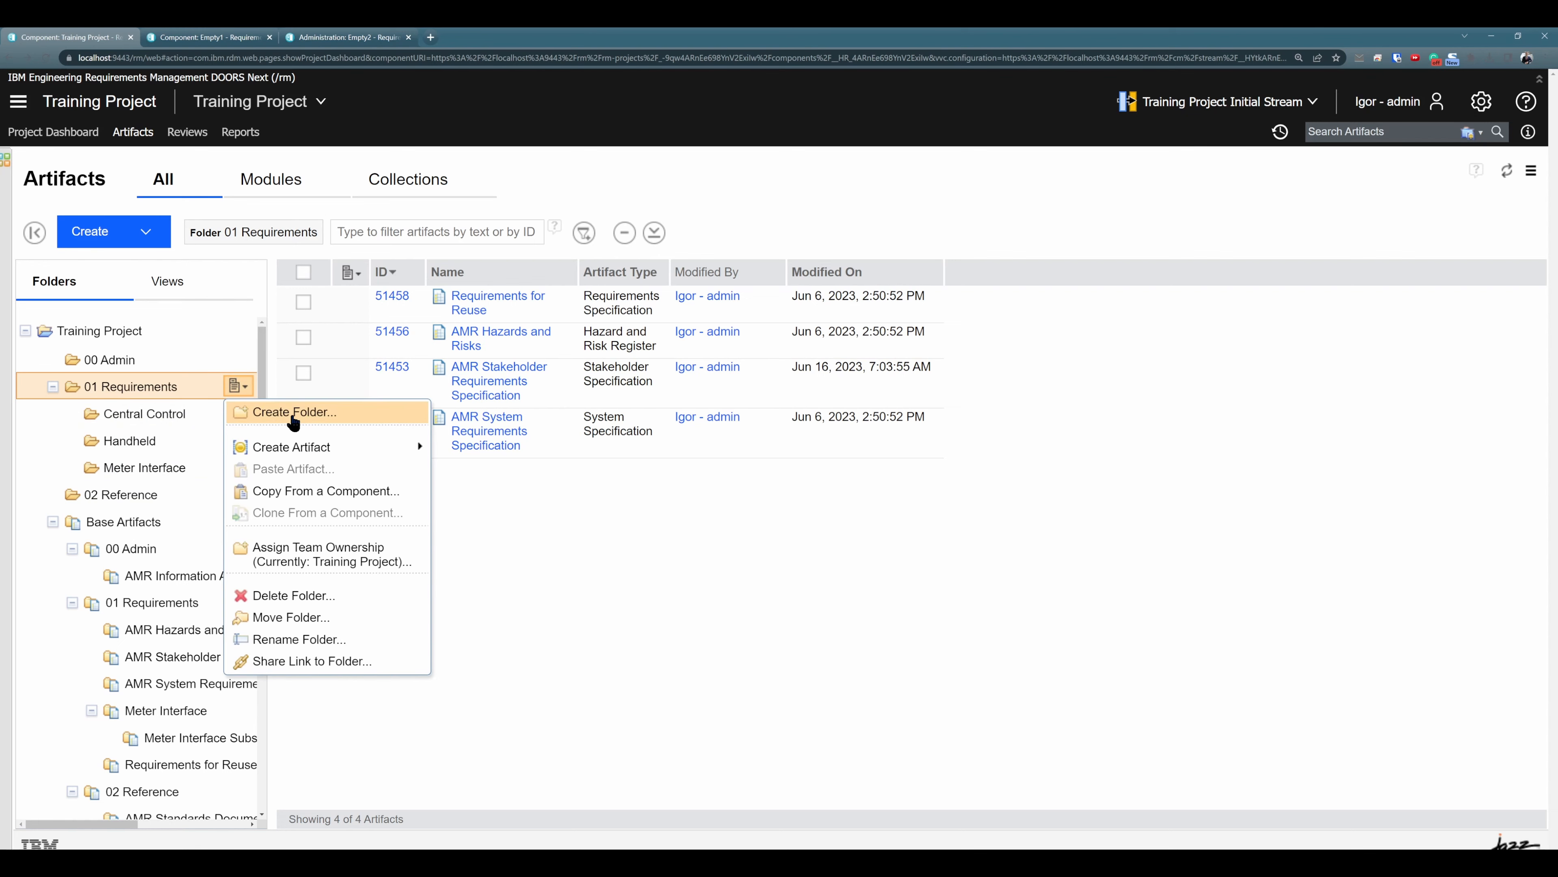
click(283, 405)
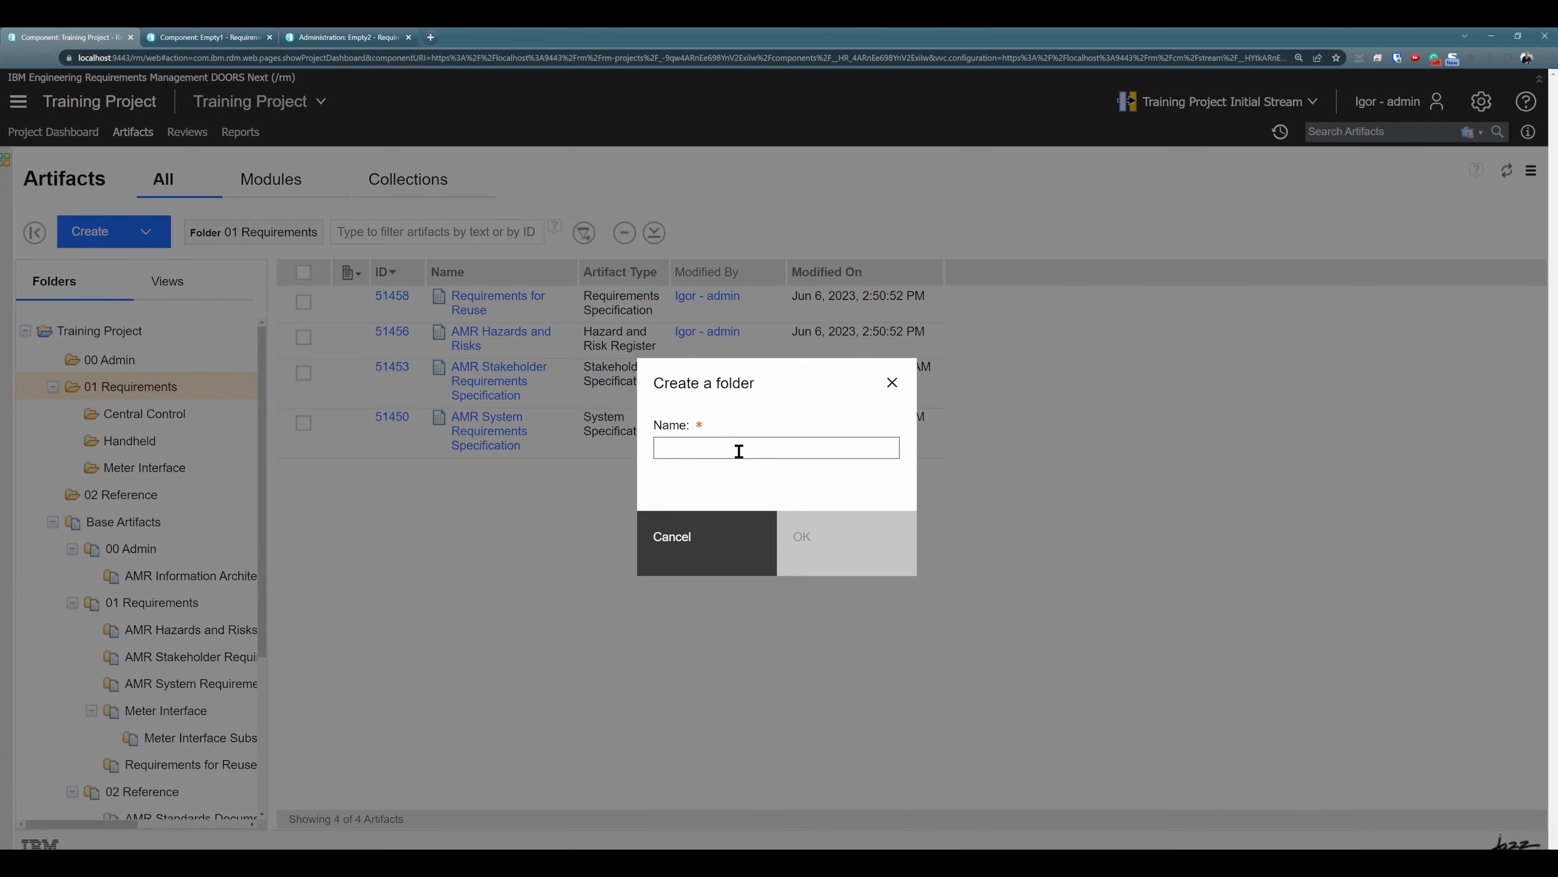
text(Stakeholder Requirements)
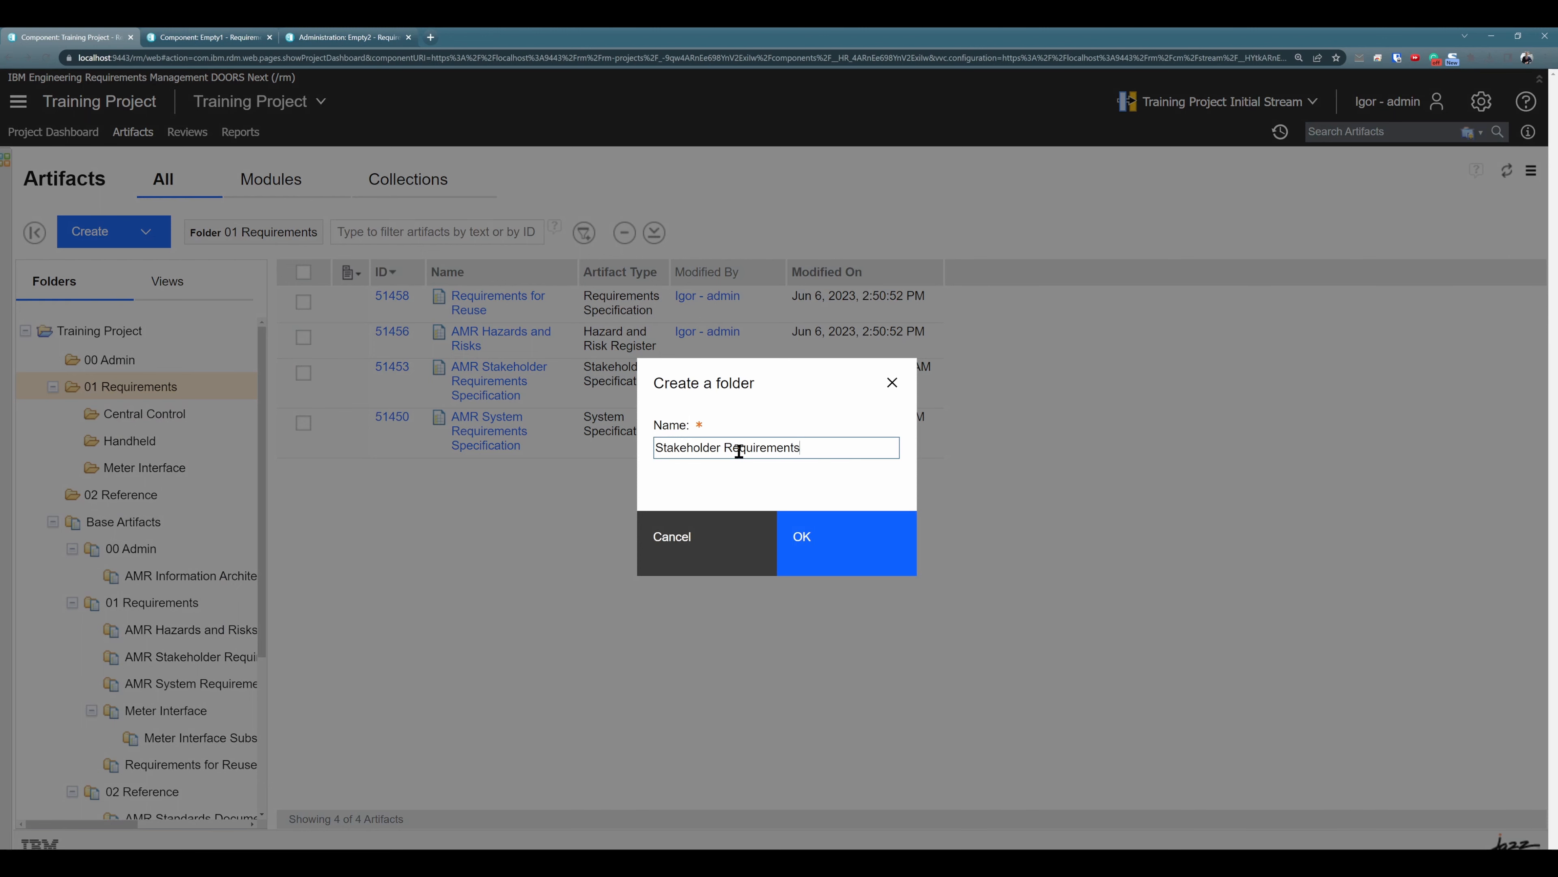
click(856, 516)
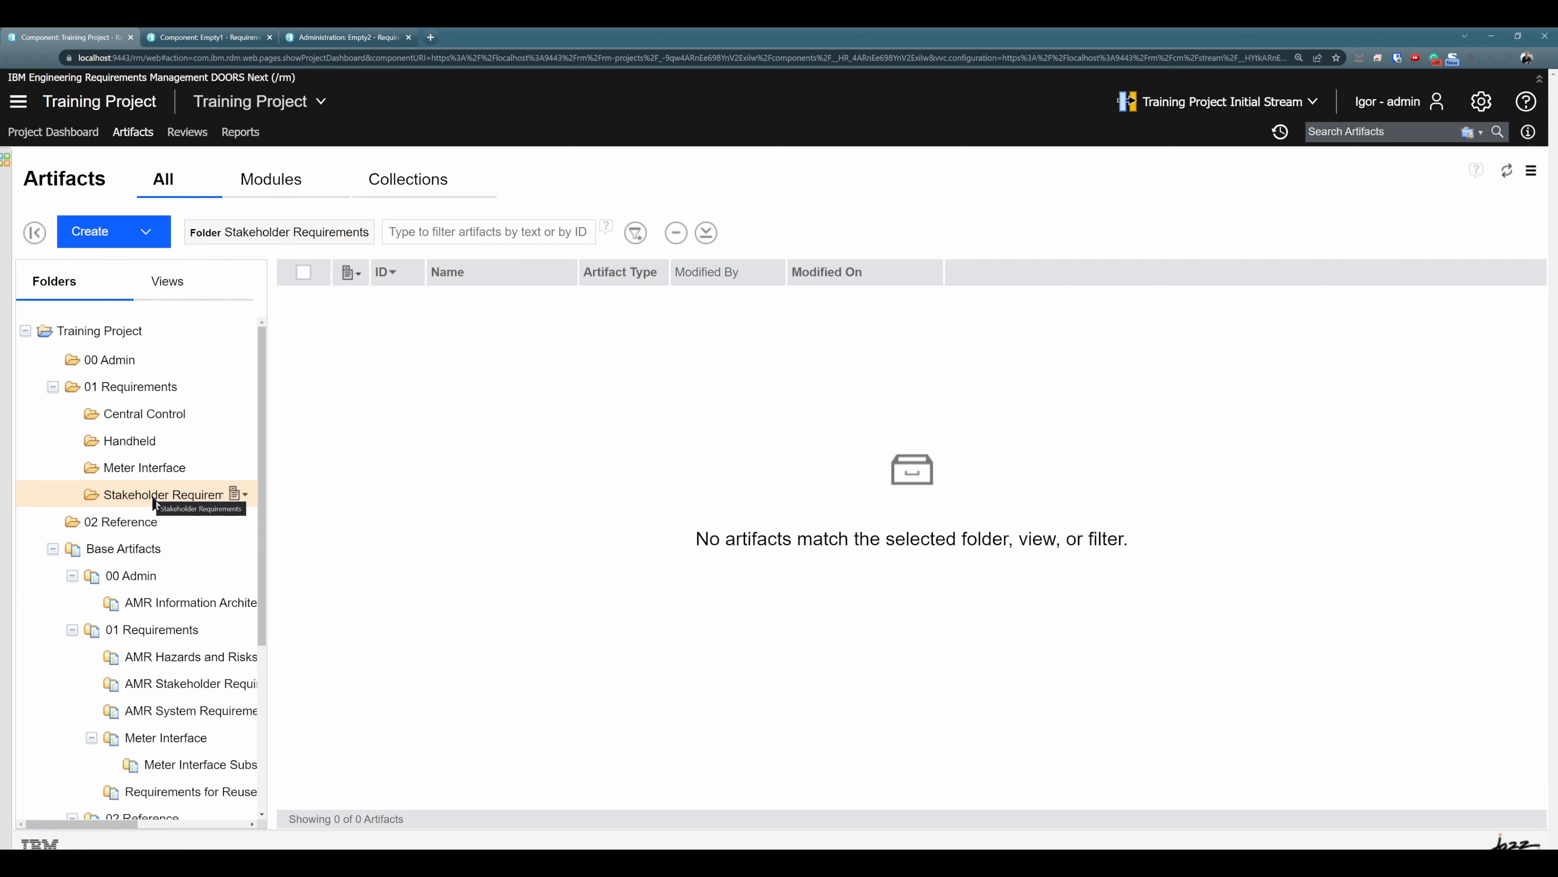
click(155, 388)
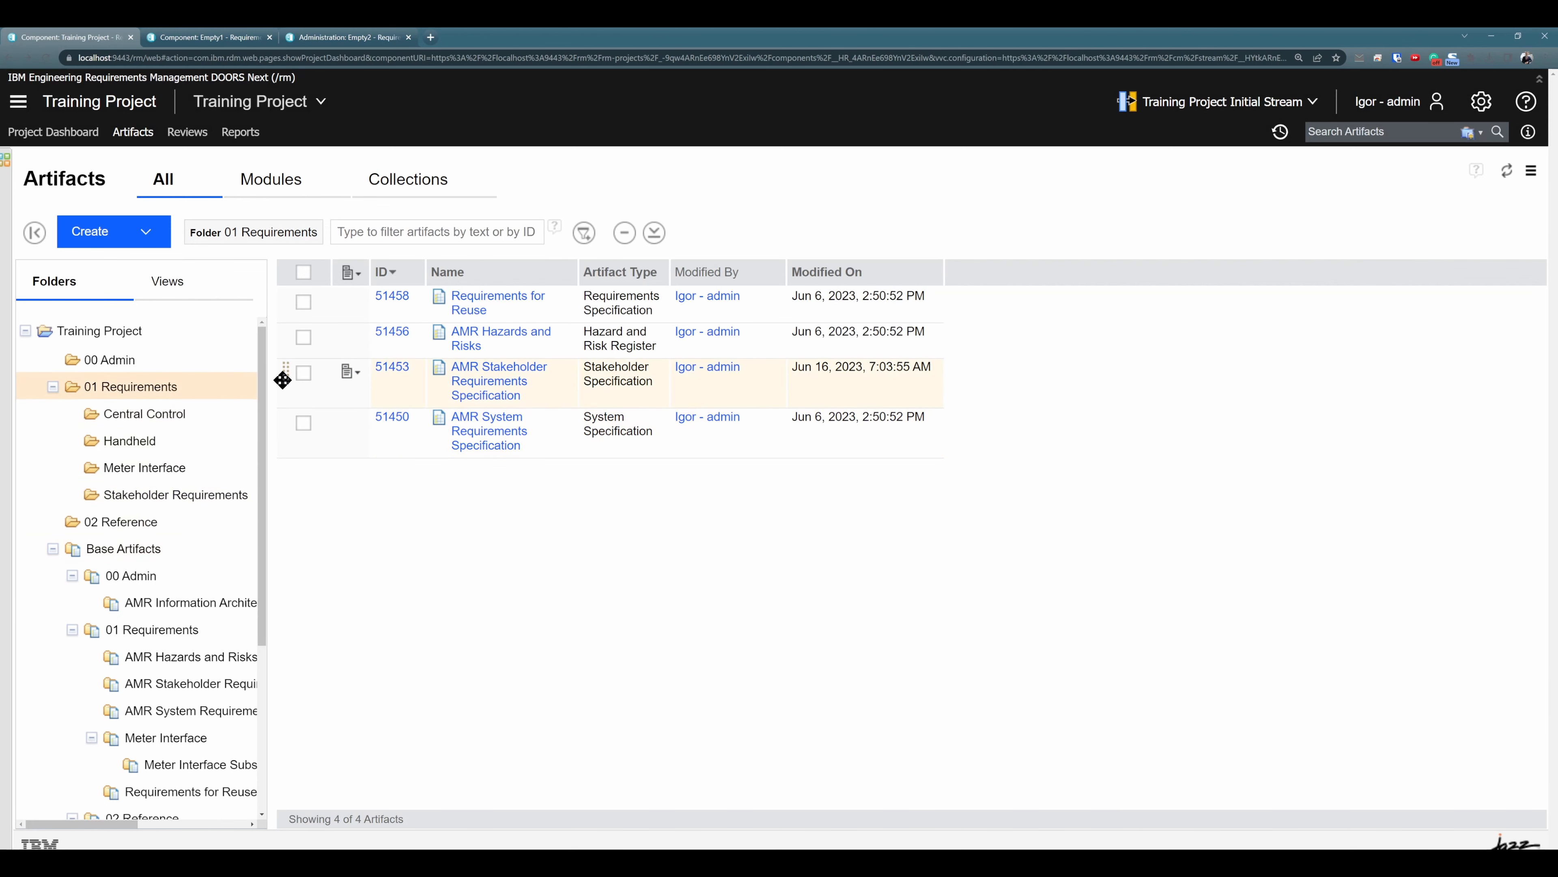
drag(283, 372, 171, 502)
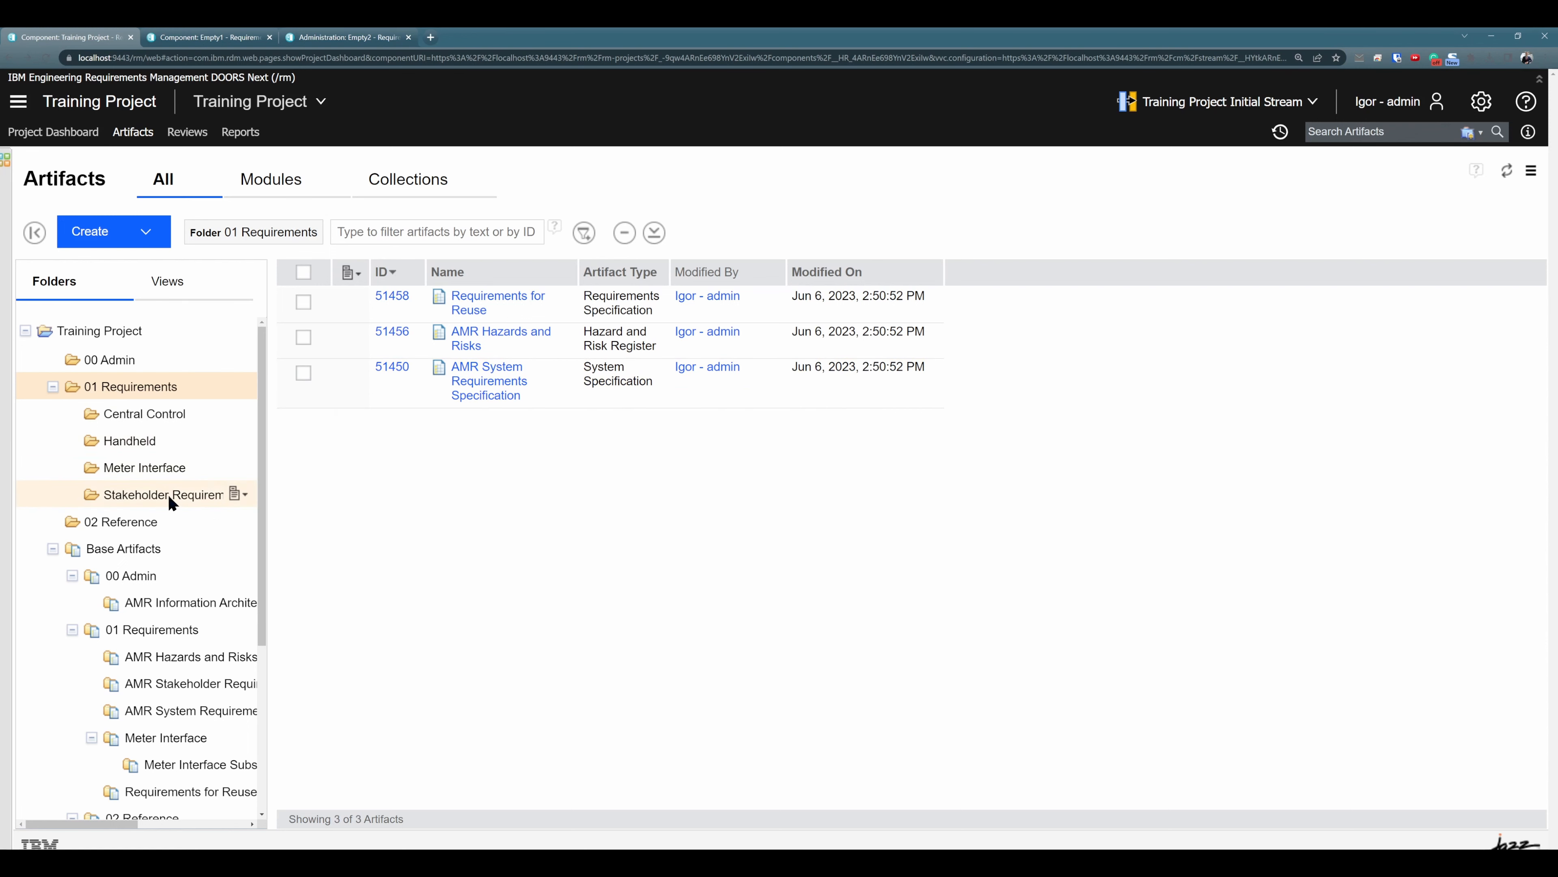
click(181, 500)
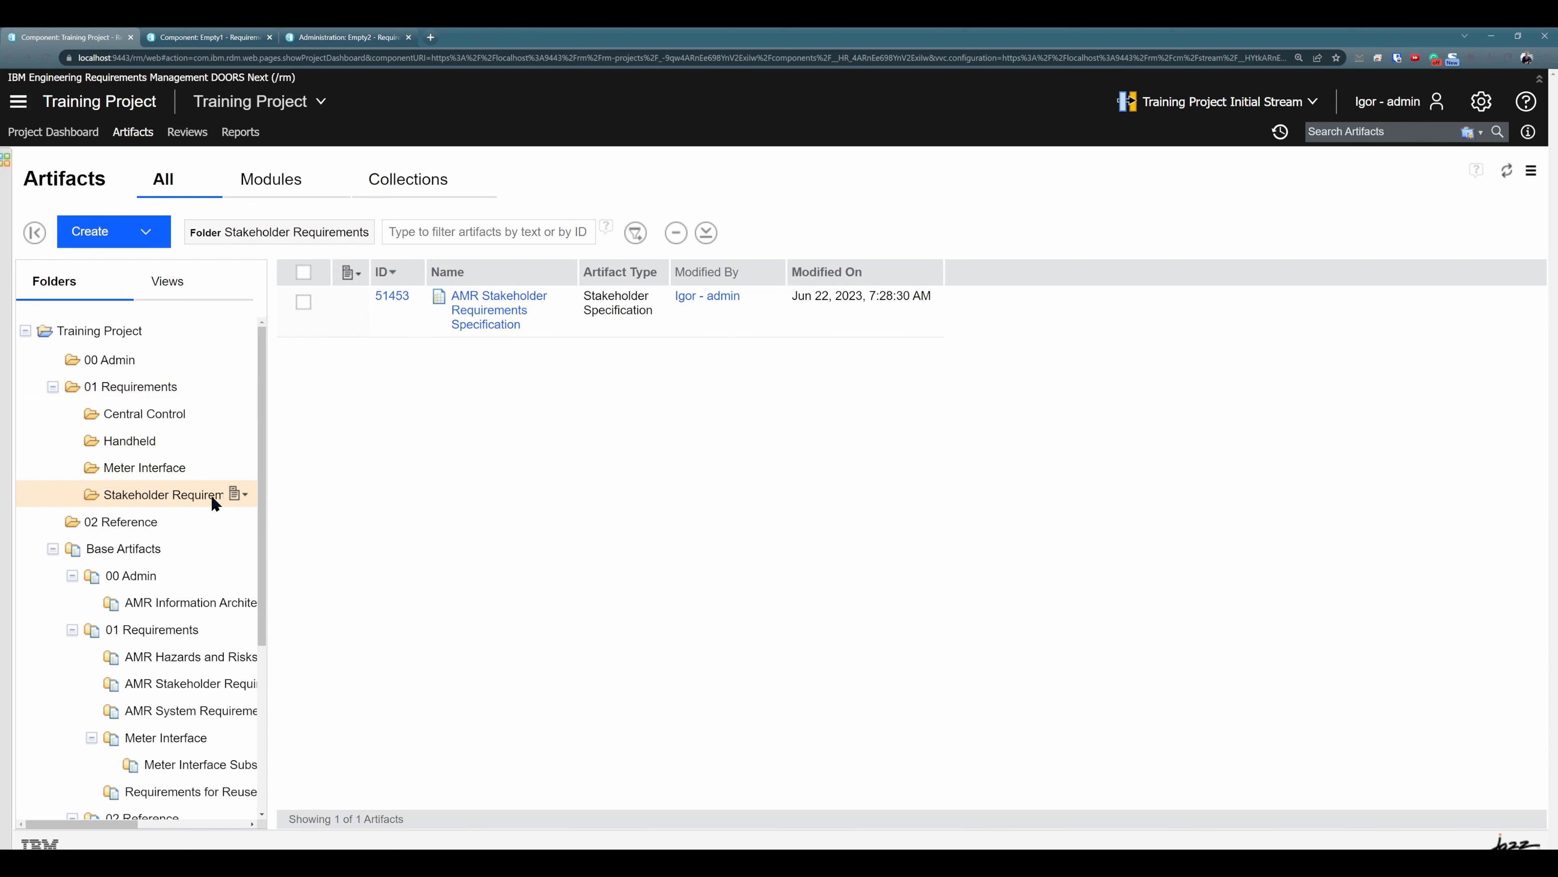
- Create a "System requirements" subfolder in Stakeholder Requirements and move the AMR System Requirements Specification module from 01 Requirements into it
click(243, 499)
click(279, 518)
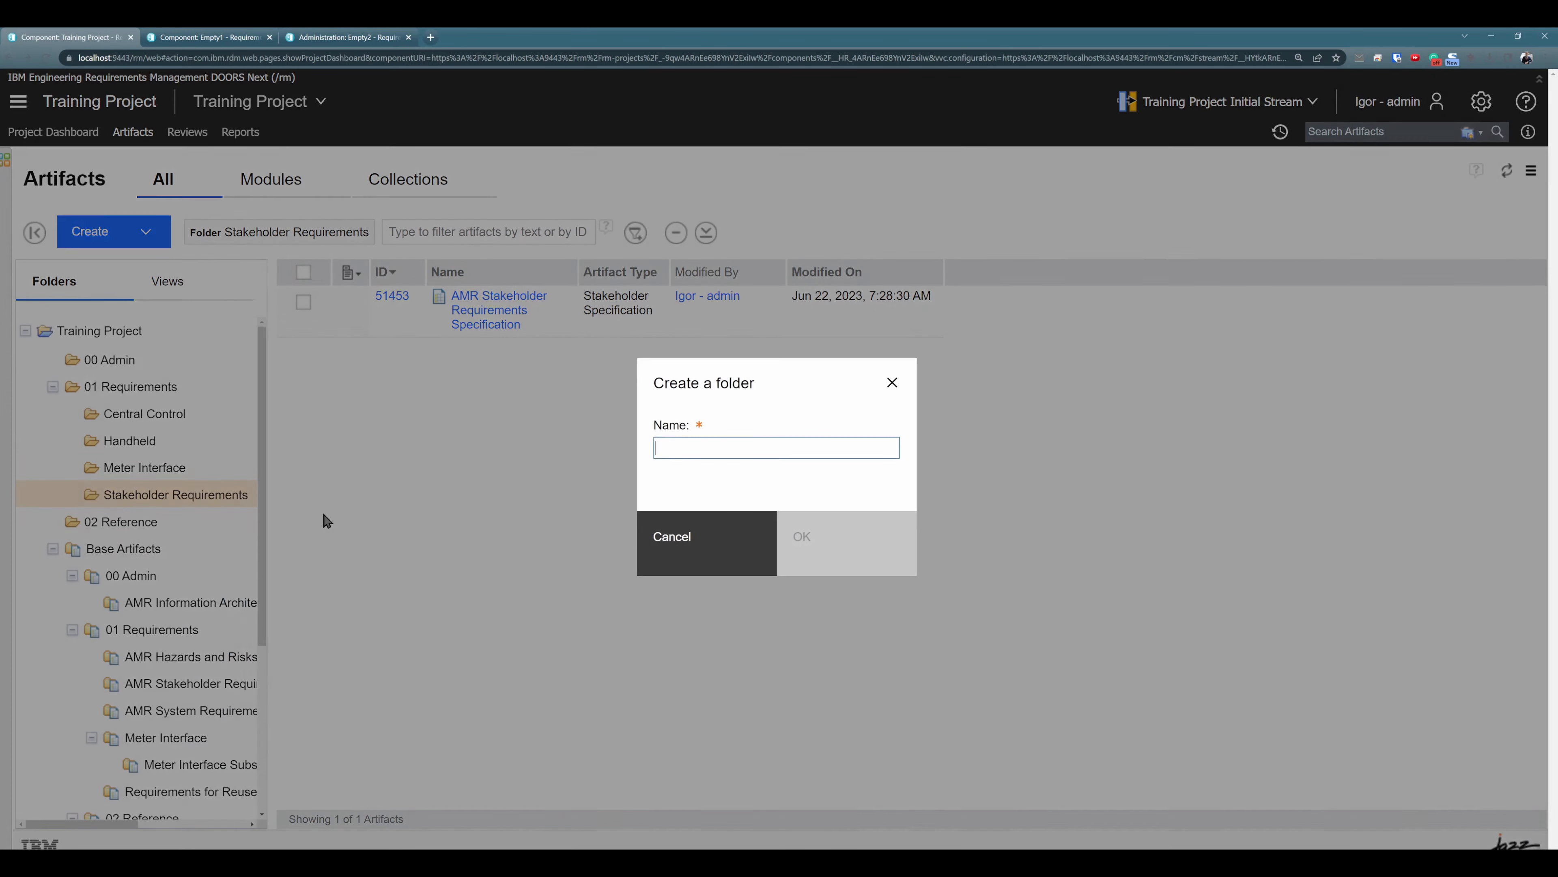
text(System requi)
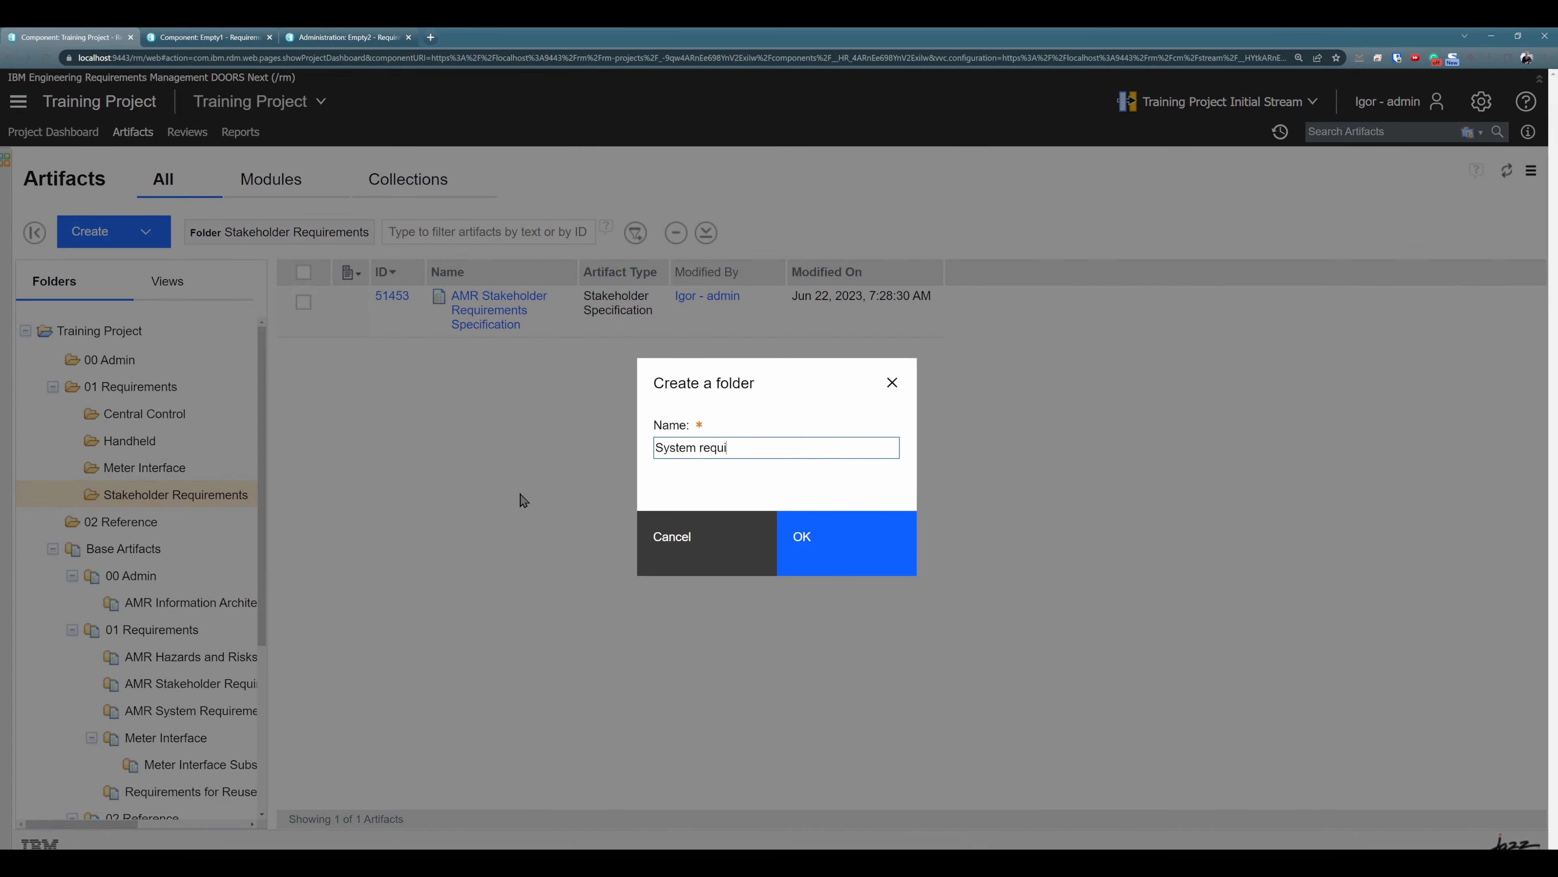
text(rements)
click(859, 534)
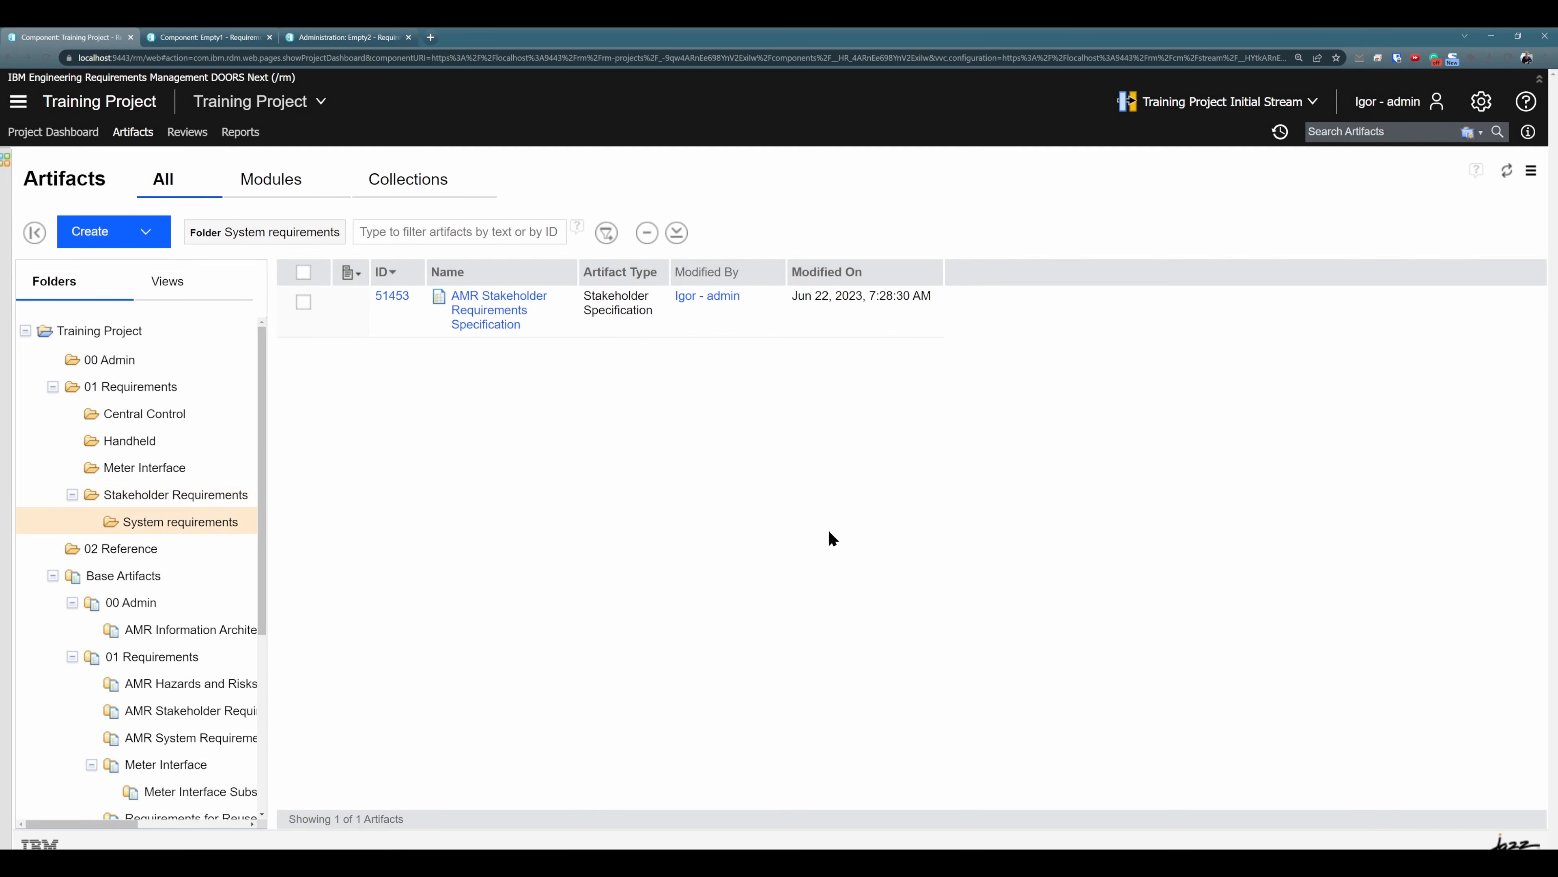
click(153, 395)
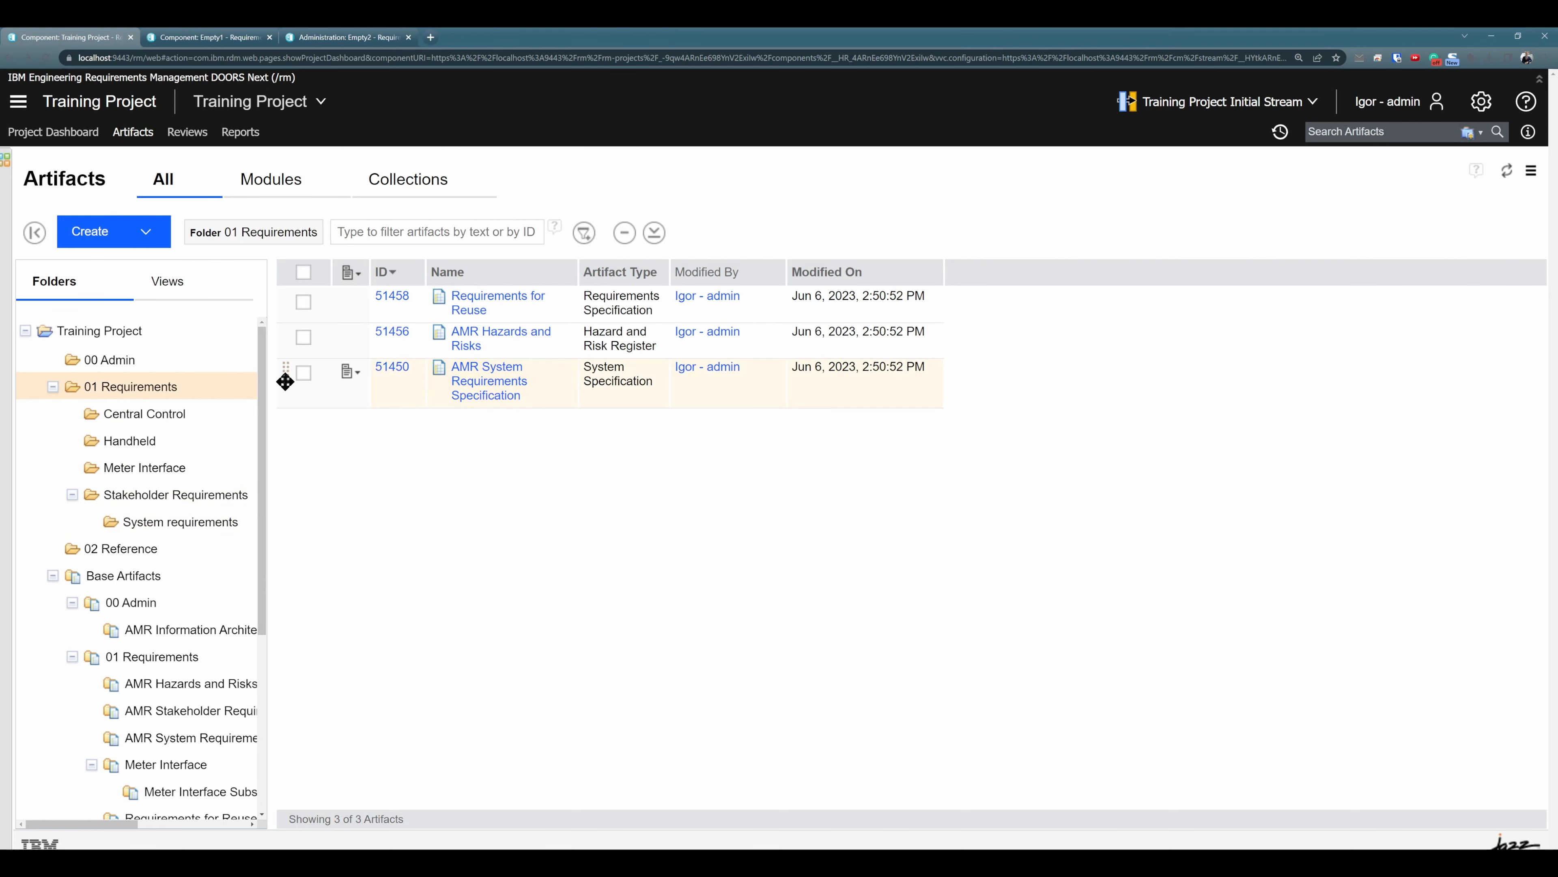
drag(283, 380, 176, 523)
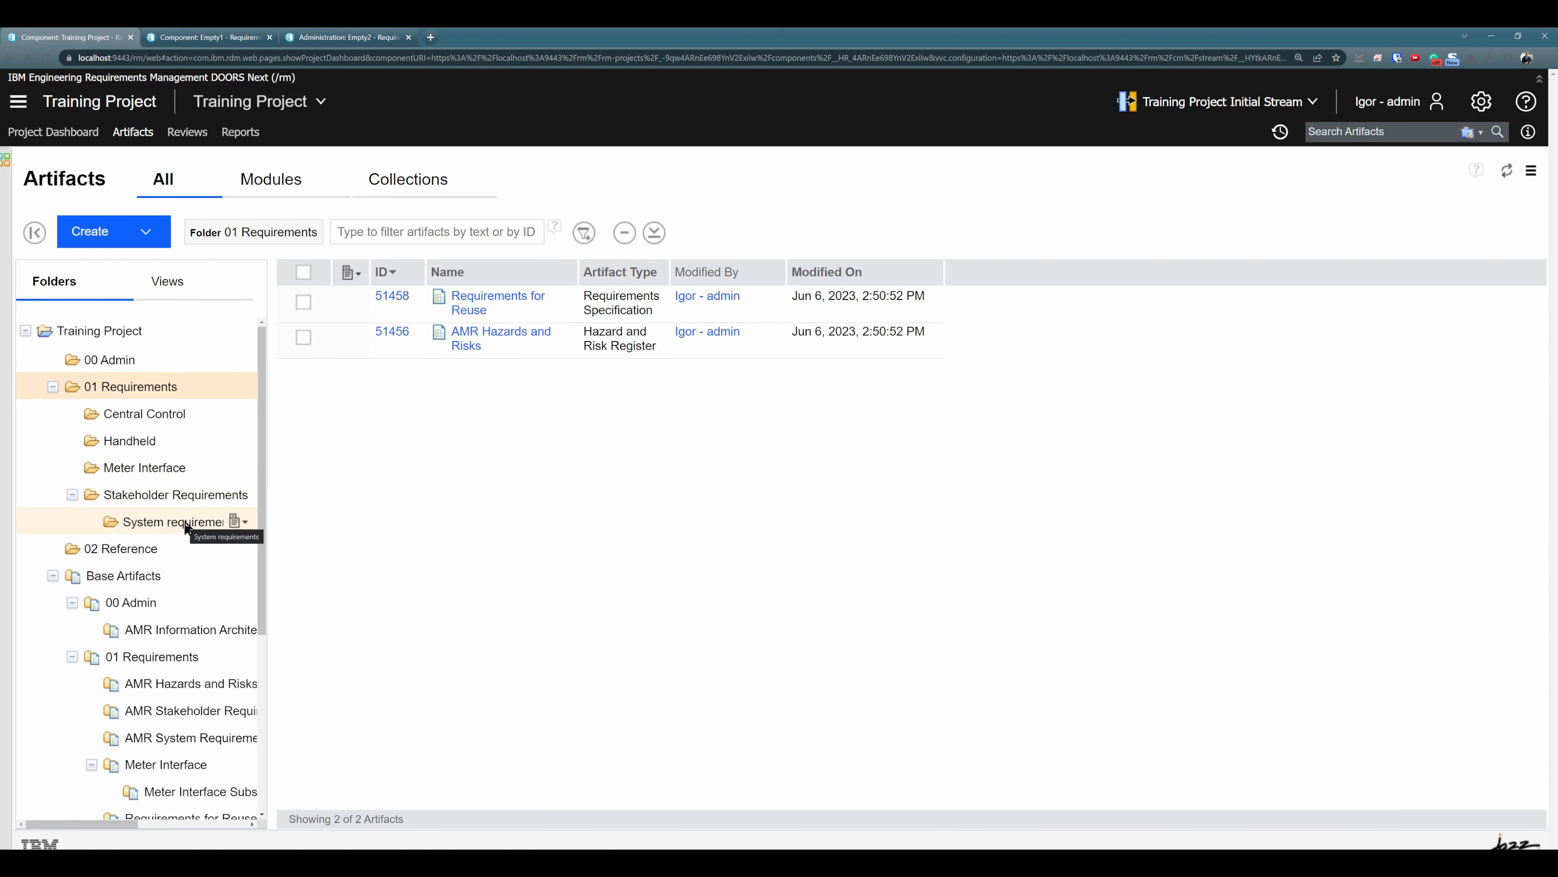
- Create a "Hazards and Risks" subfolder in System requirements and move the AMR Hazards and Risks module from 01 Requirements into it
click(243, 521)
click(307, 542)
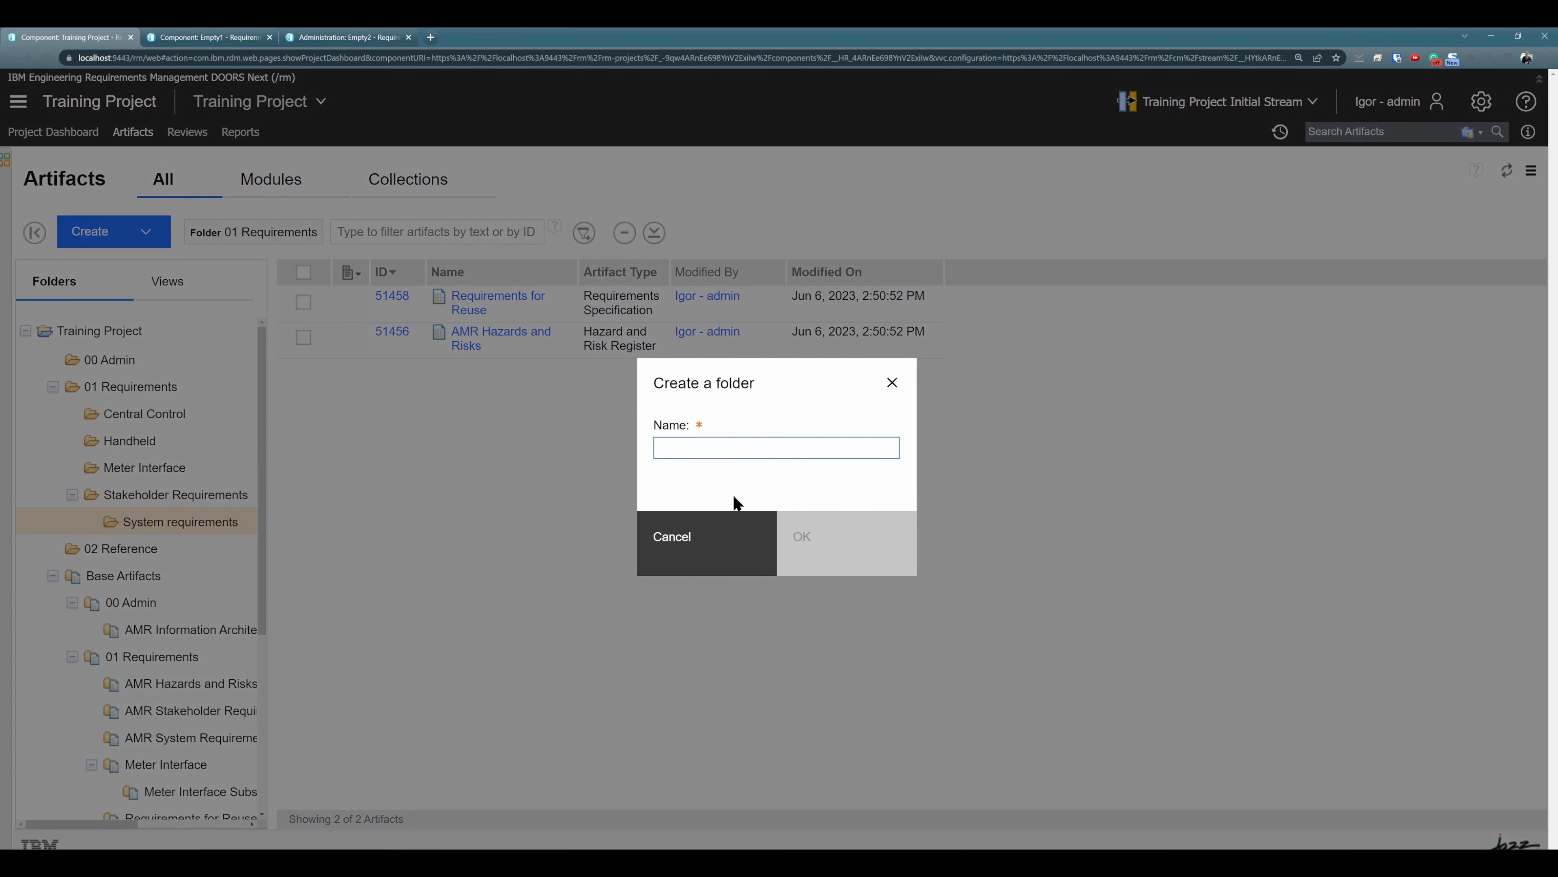
text(Hazards and )
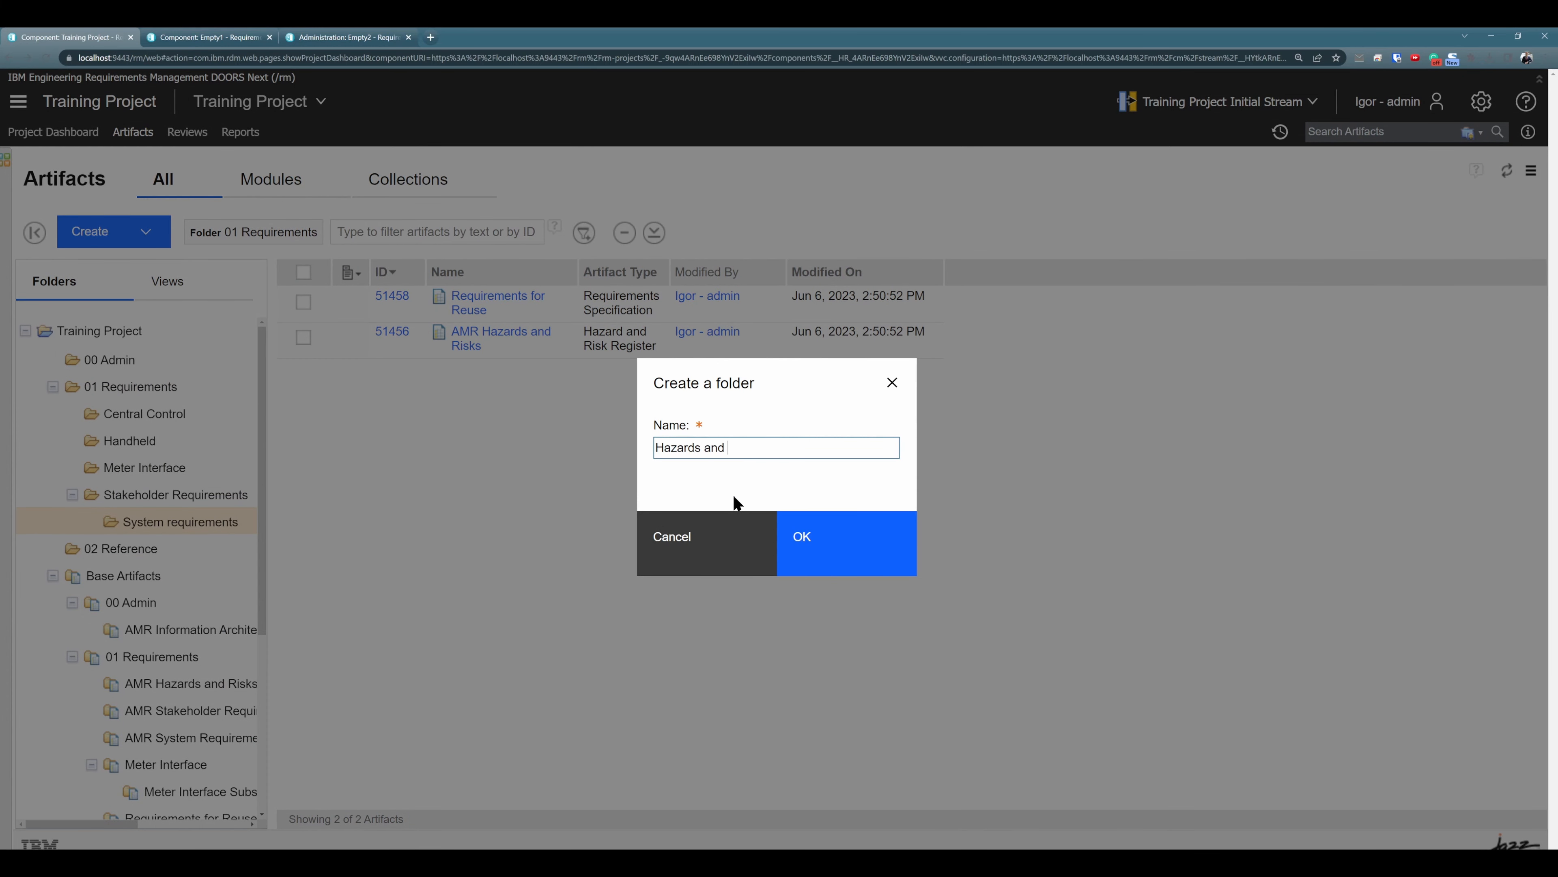
text(Risks)
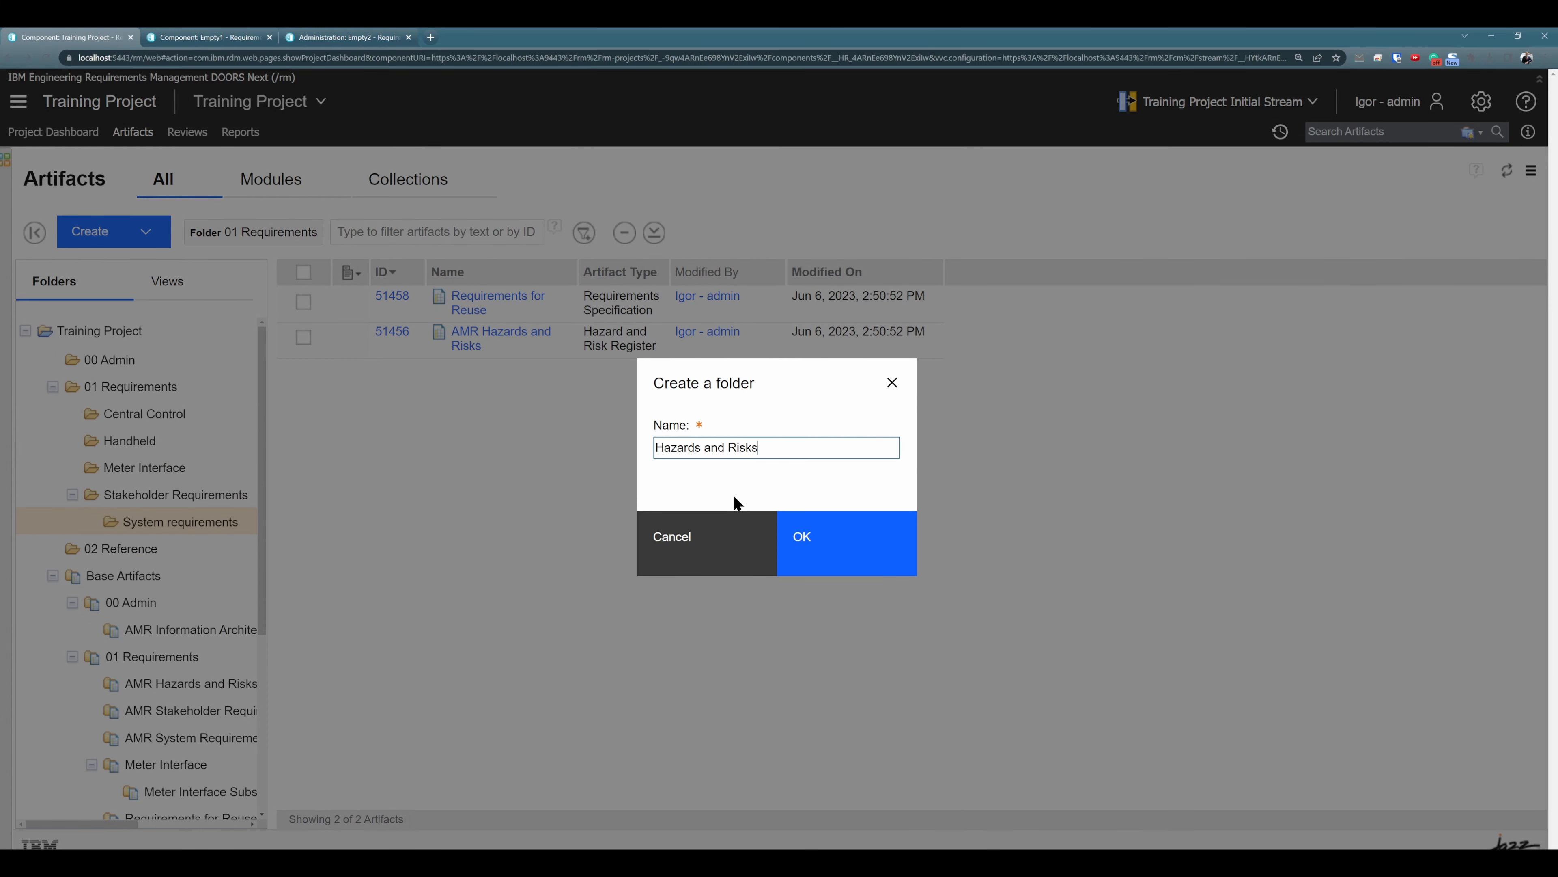
click(821, 540)
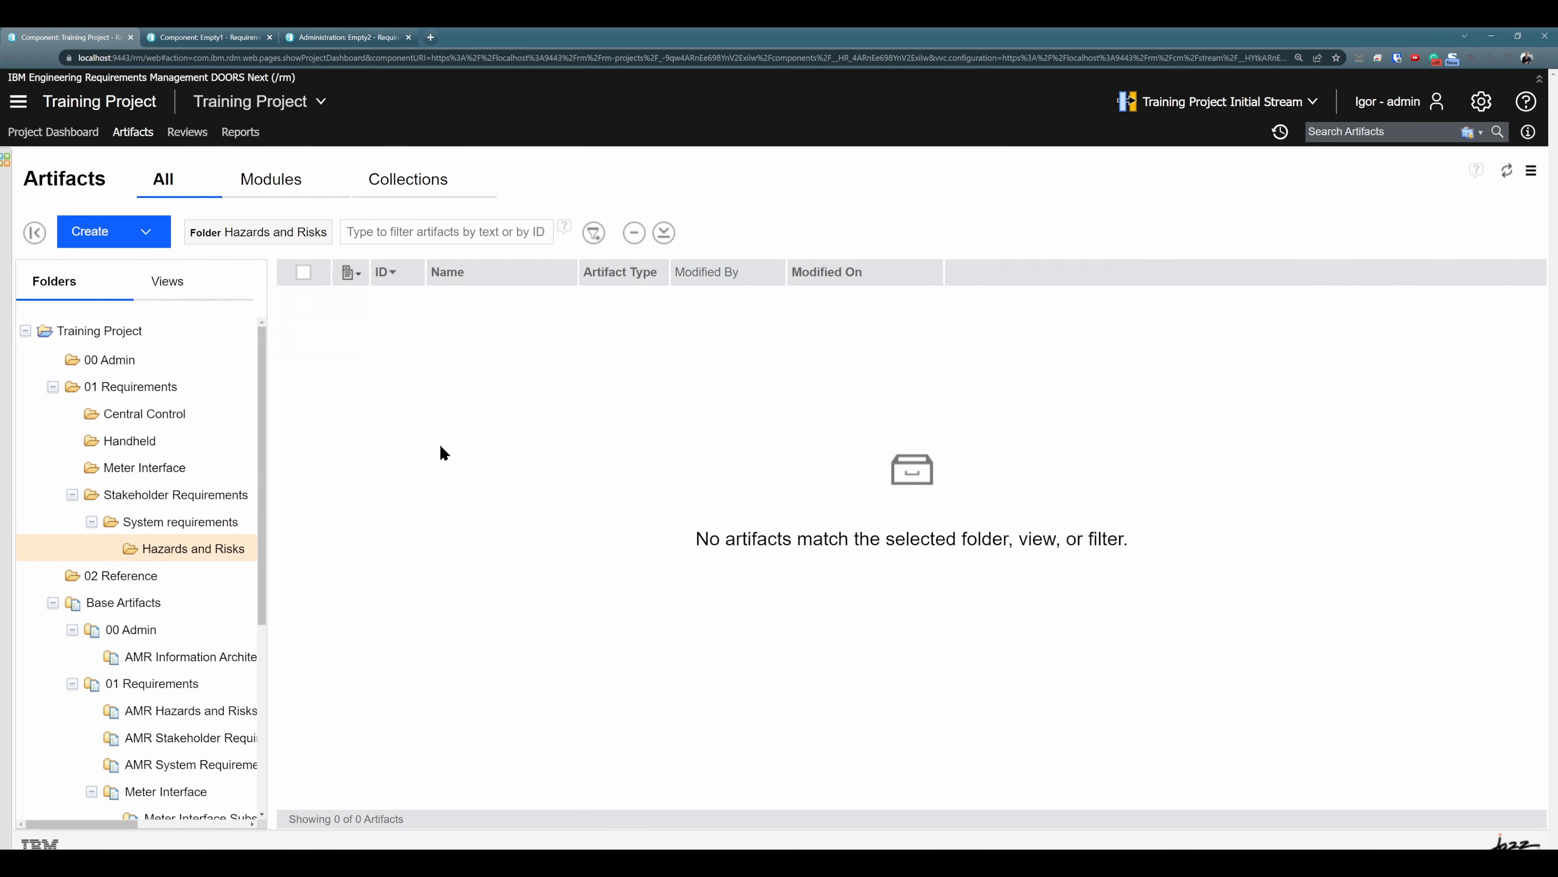
click(238, 386)
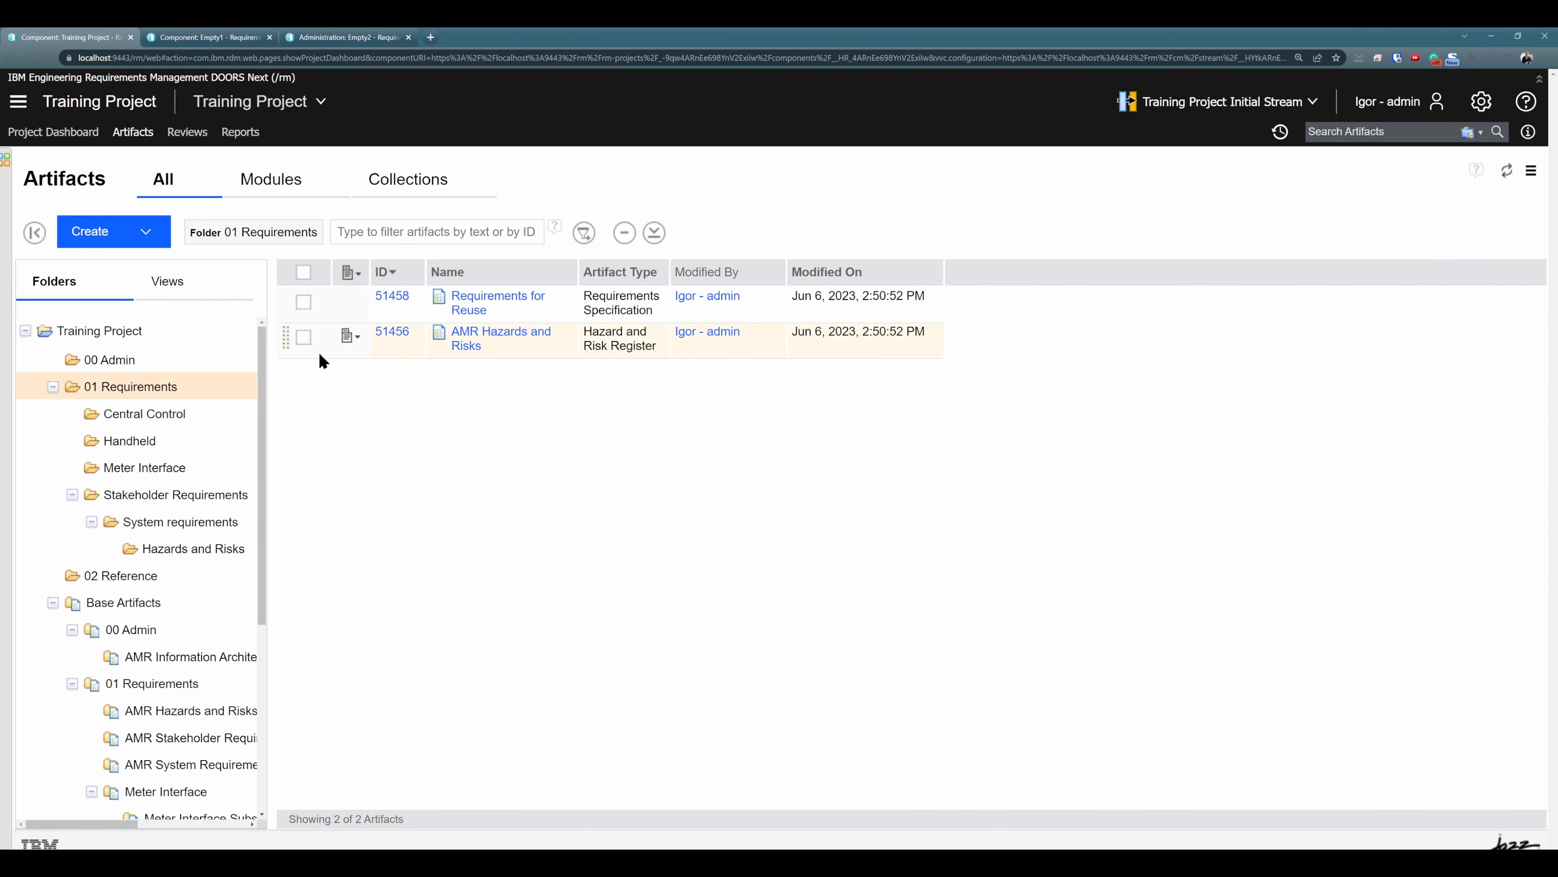
drag(288, 339, 167, 556)
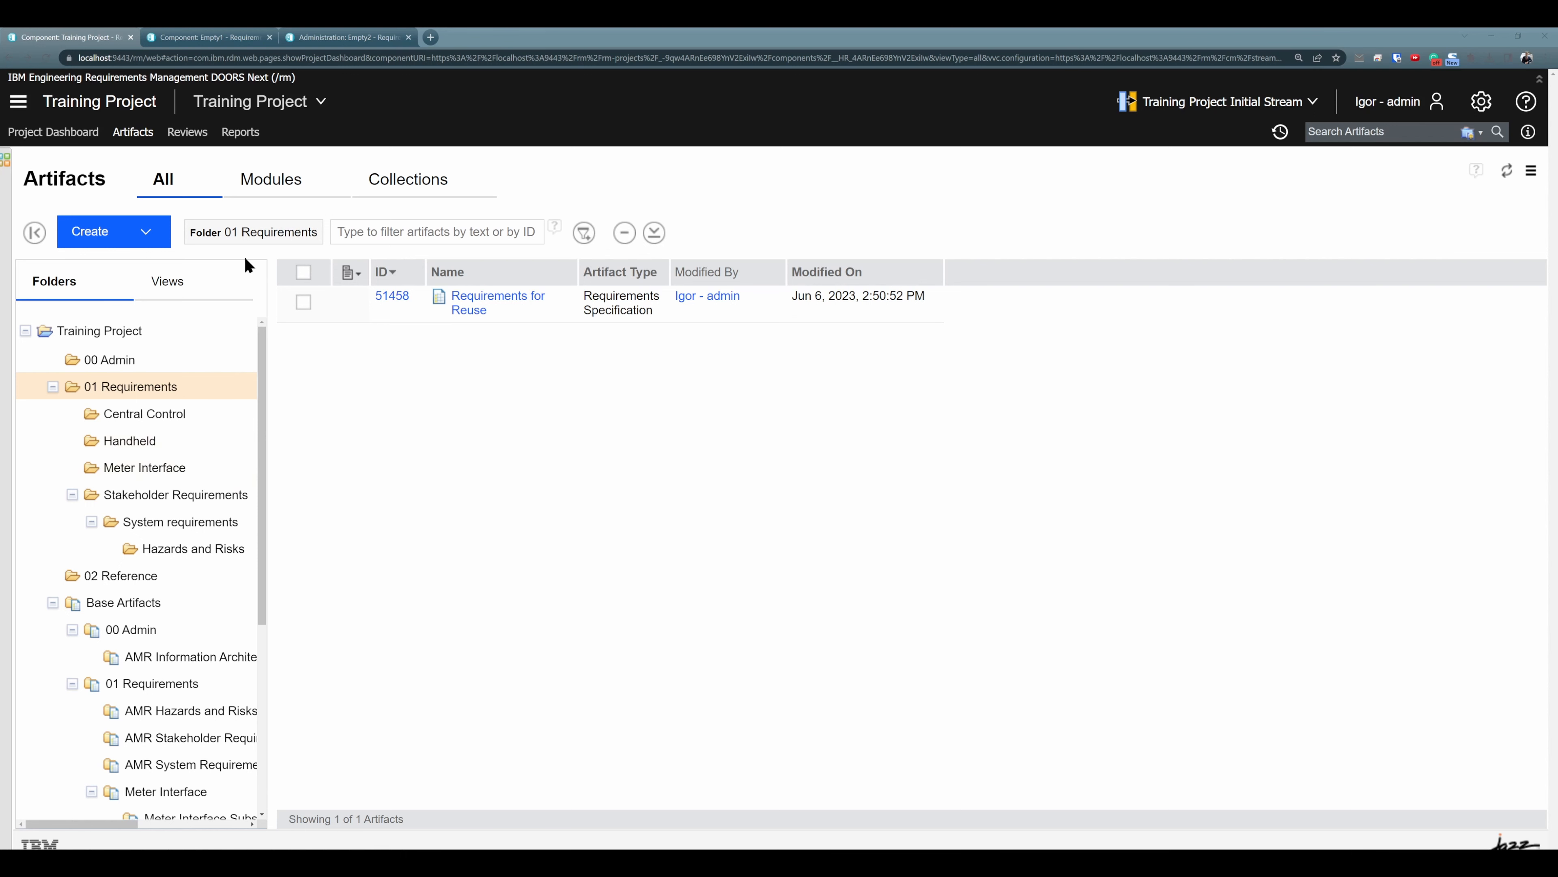
click(130, 361)
click(136, 418)
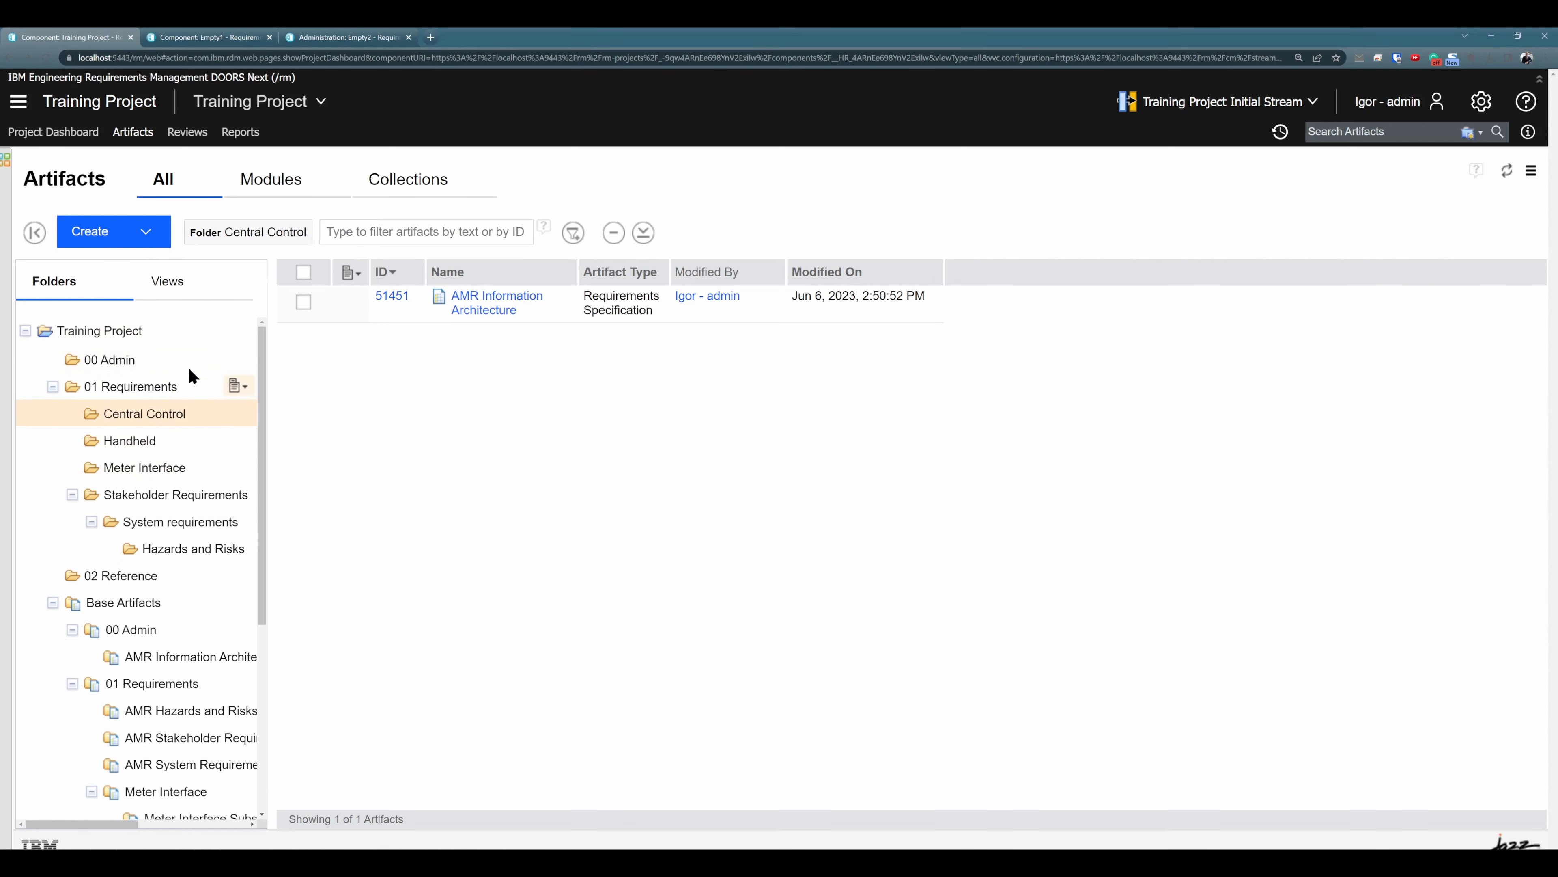
click(96, 333)
click(105, 362)
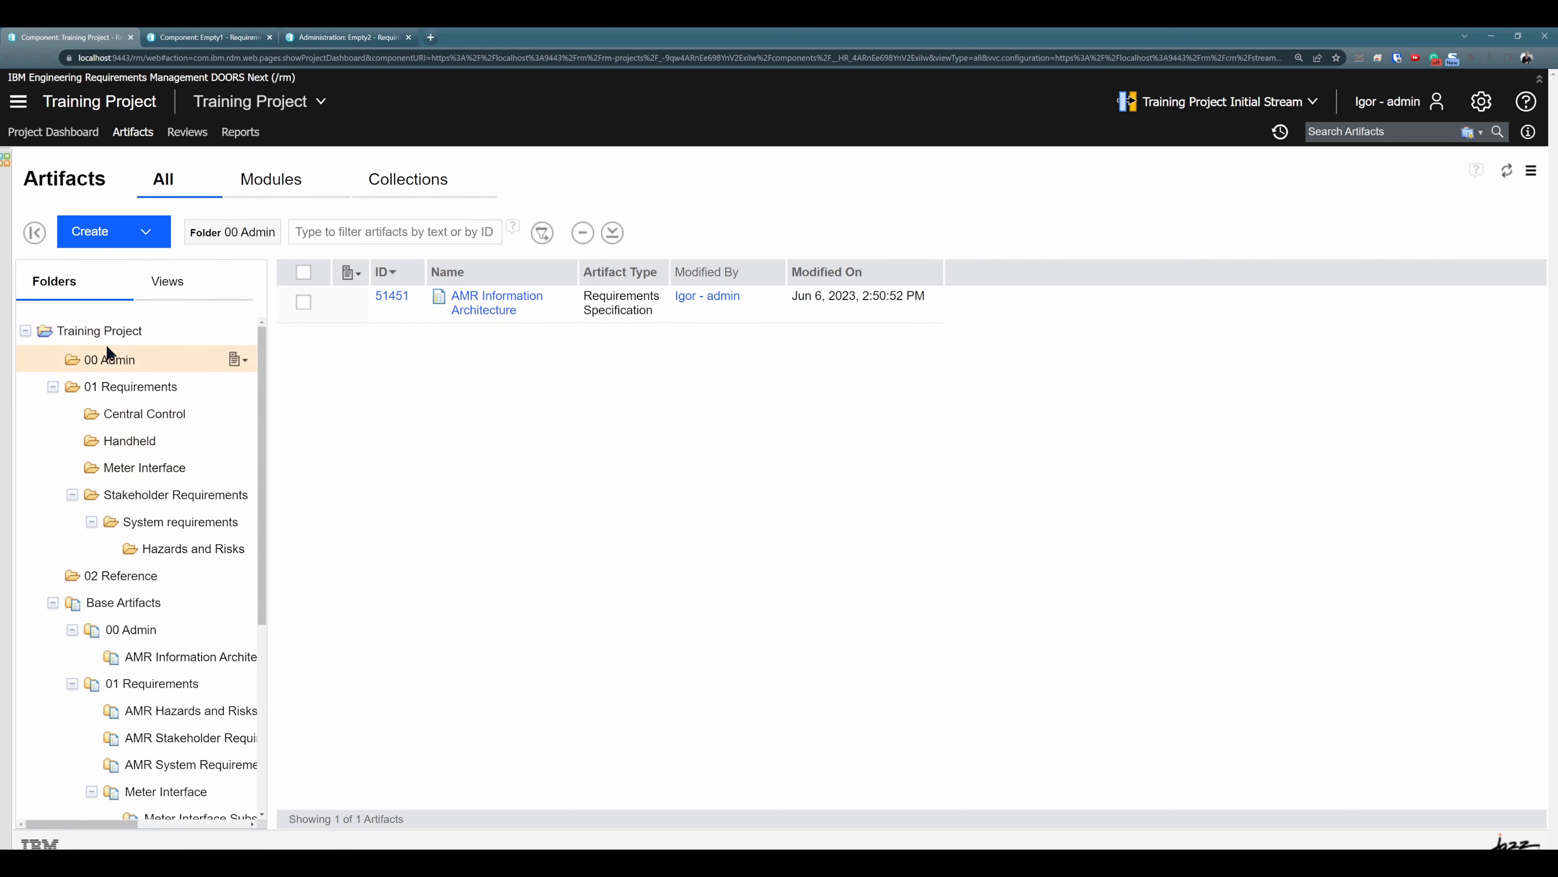
- Filter the artifacts of the root Training Project folder by the Priority attribute with the value High
click(113, 330)
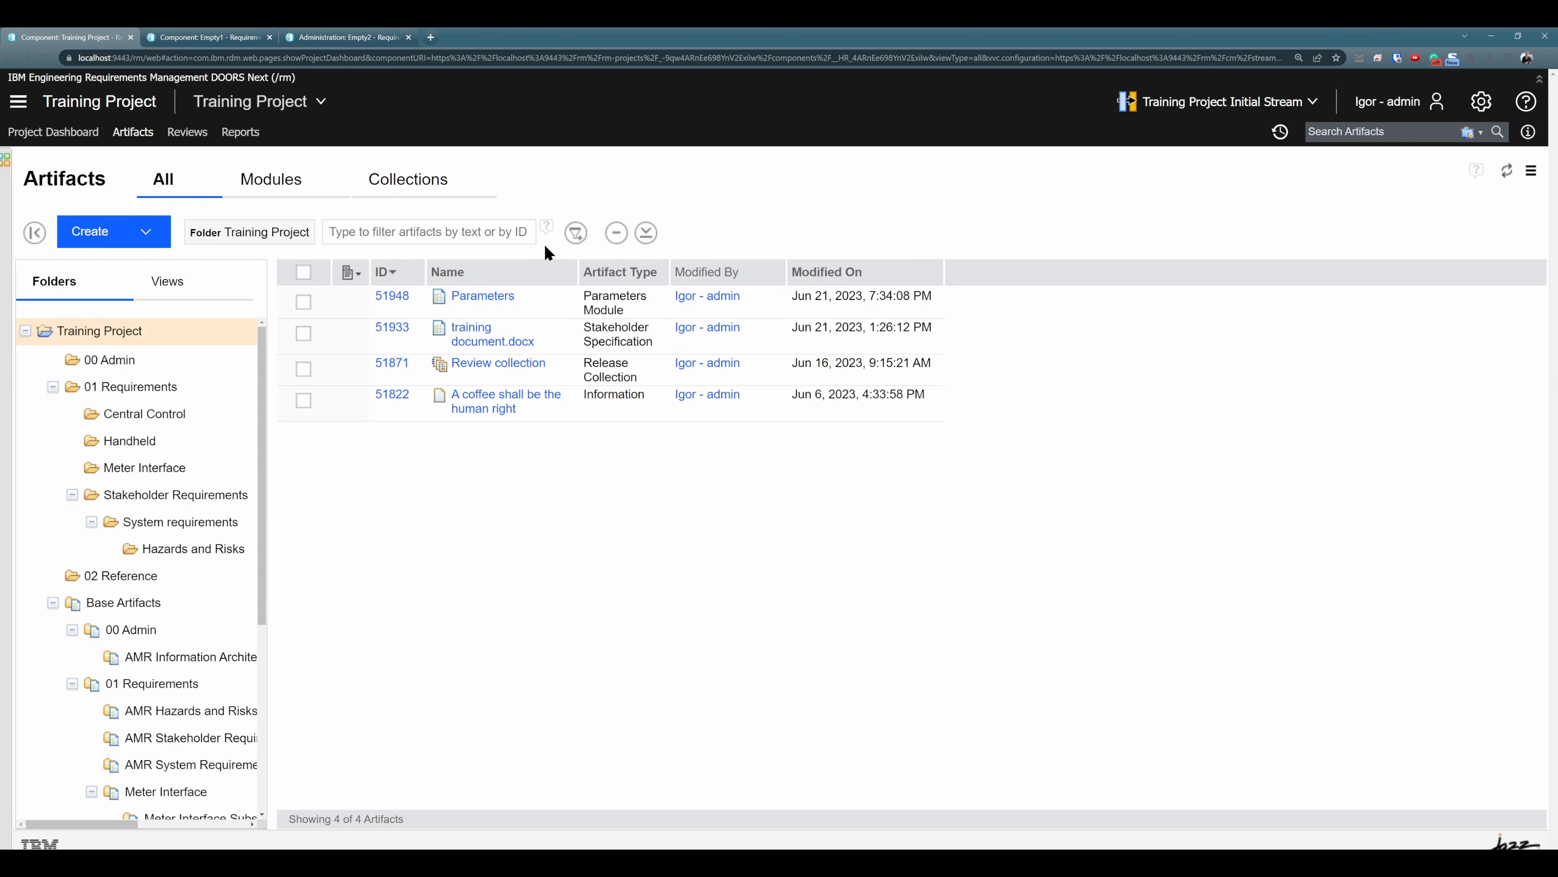
click(577, 233)
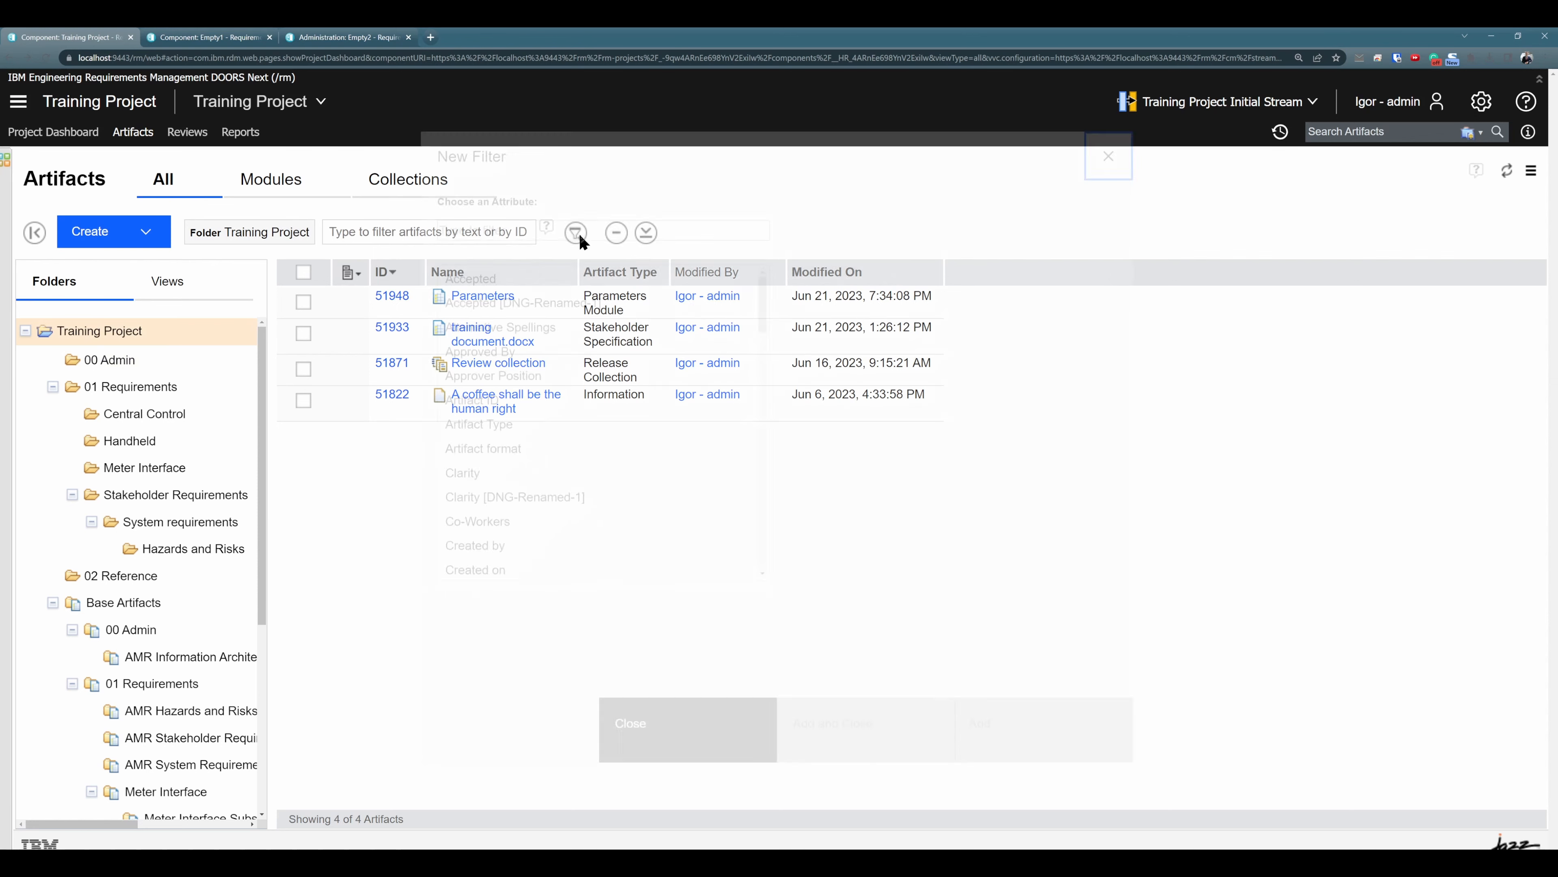
text(prio)
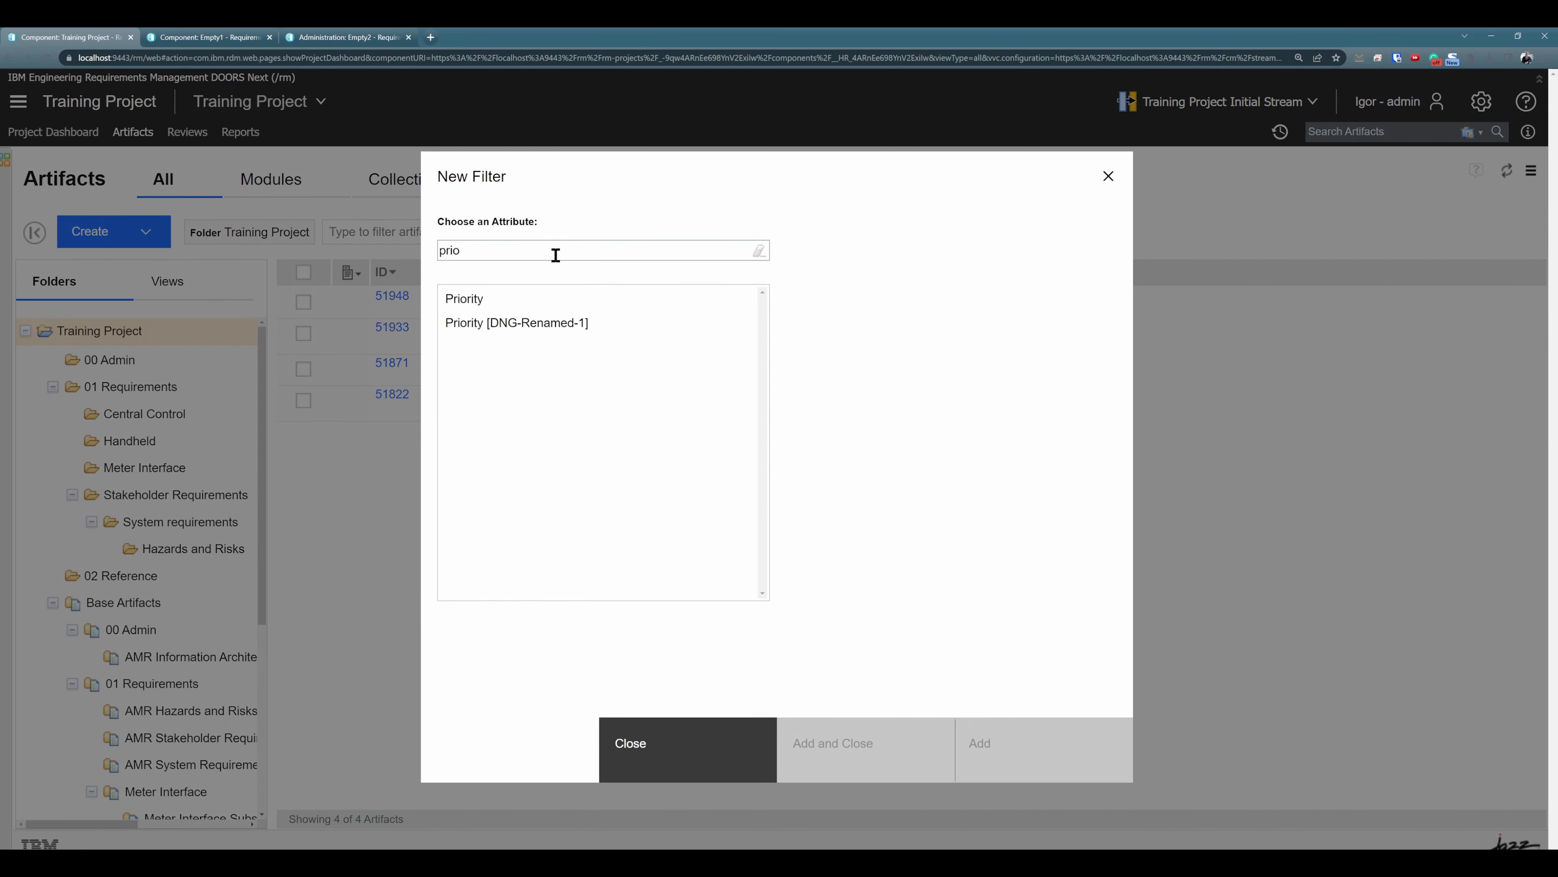
click(501, 297)
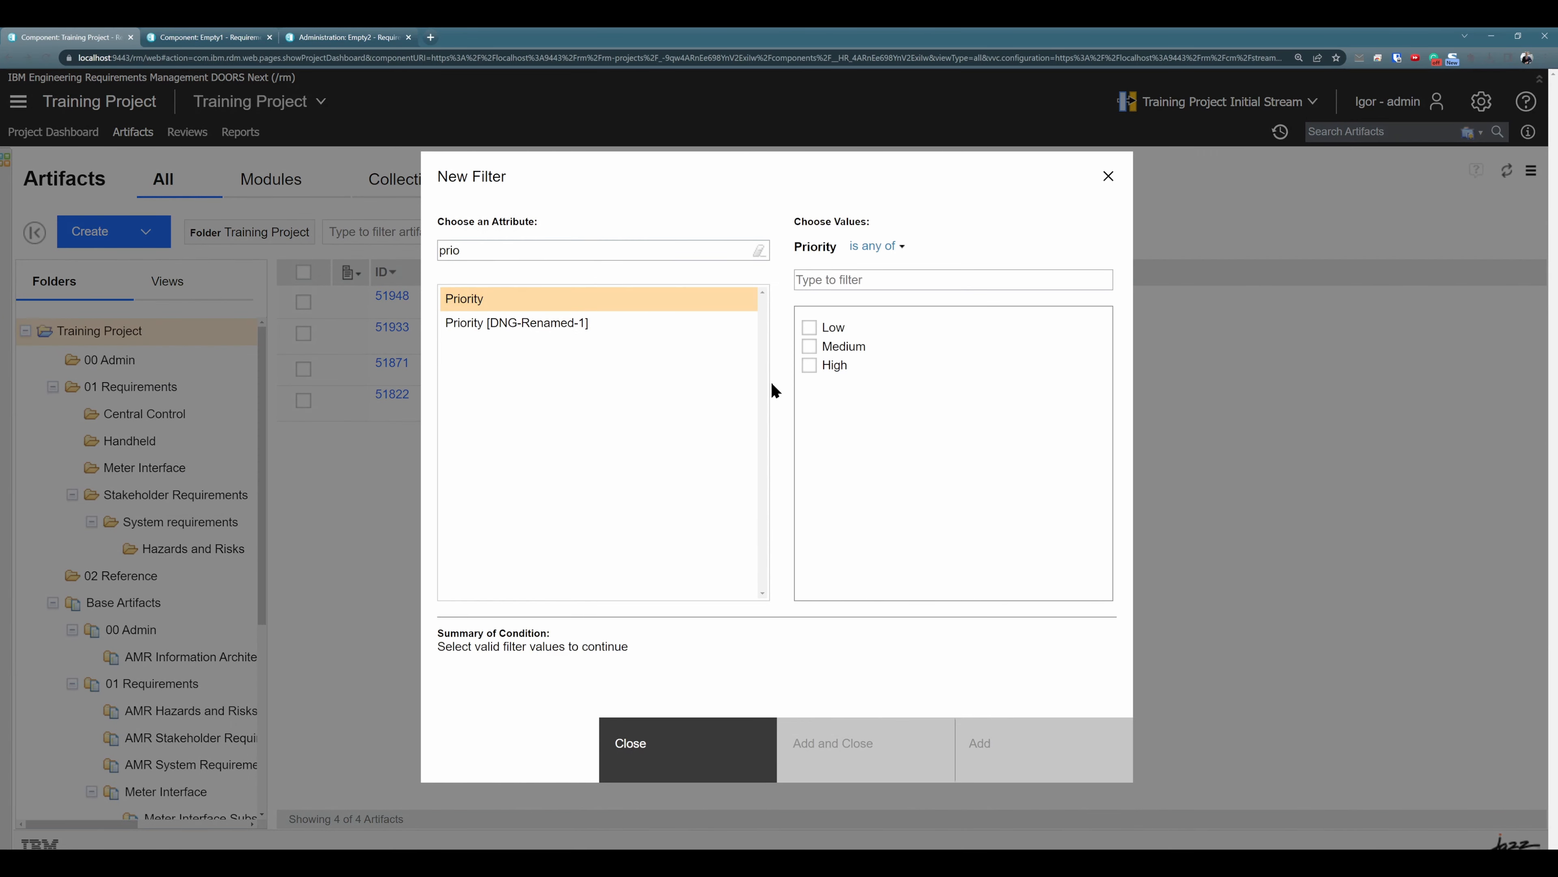
click(812, 364)
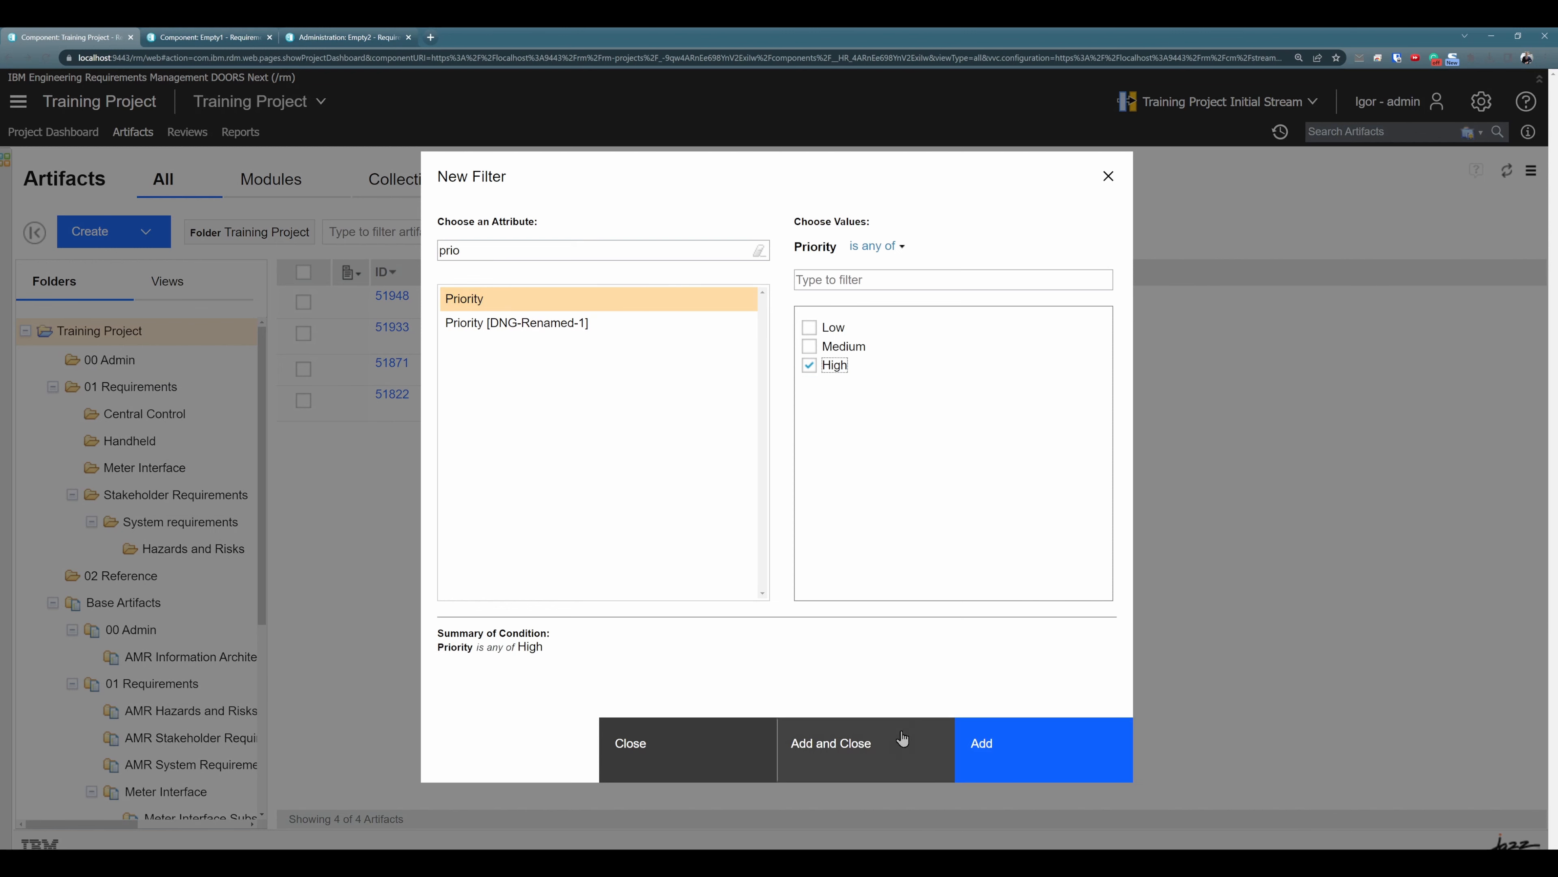
click(878, 764)
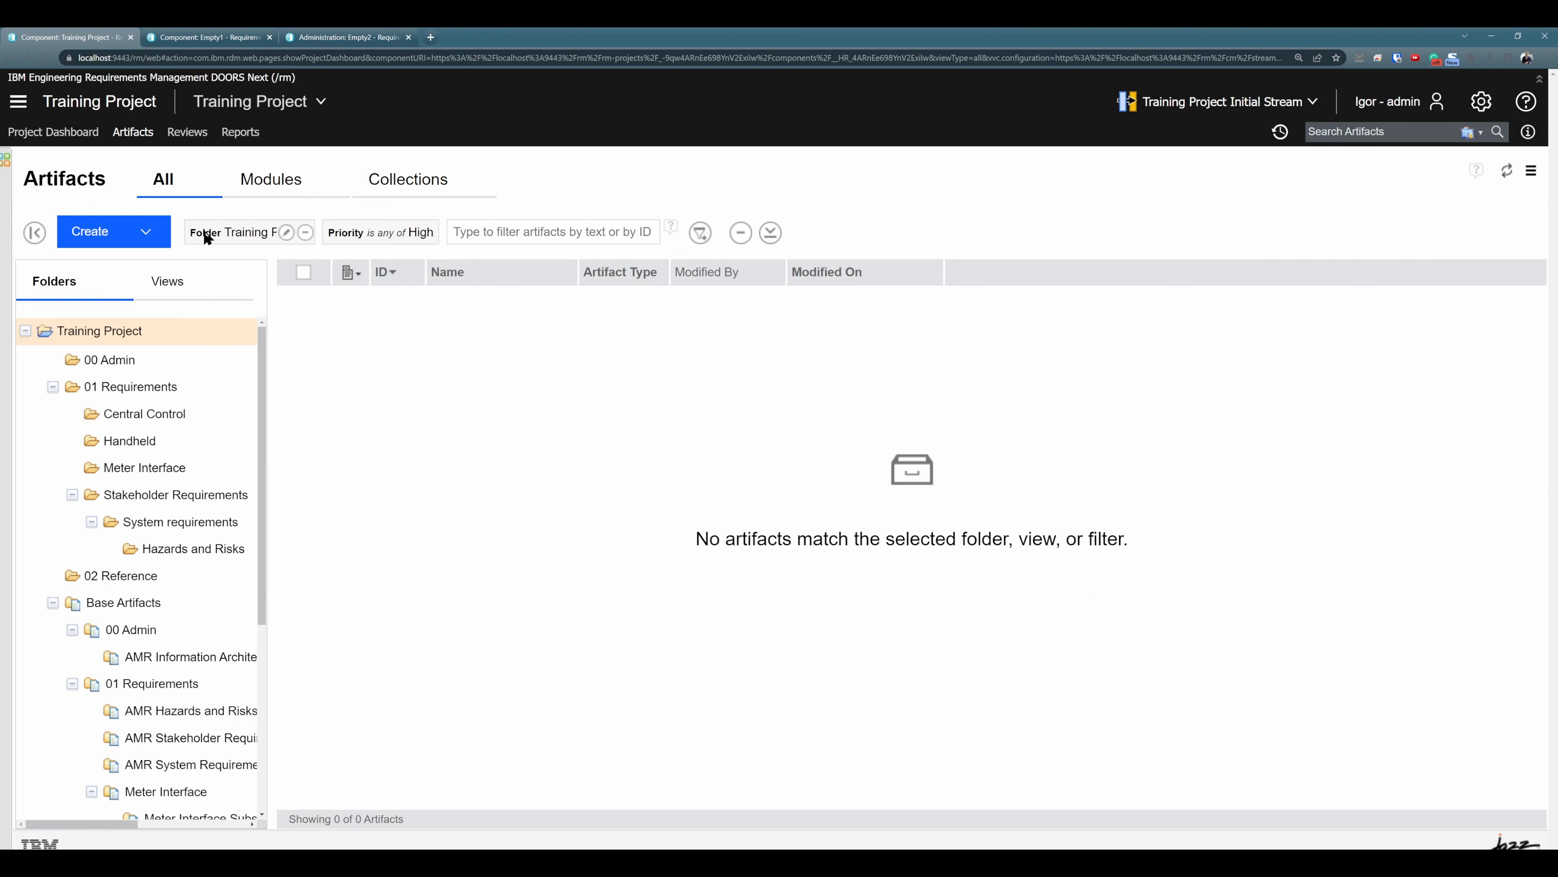
- Change the folder filter to the AMR Stakeholder Requirements Specification artifacts folder under Base Artifacts > 01 Requirements
click(286, 232)
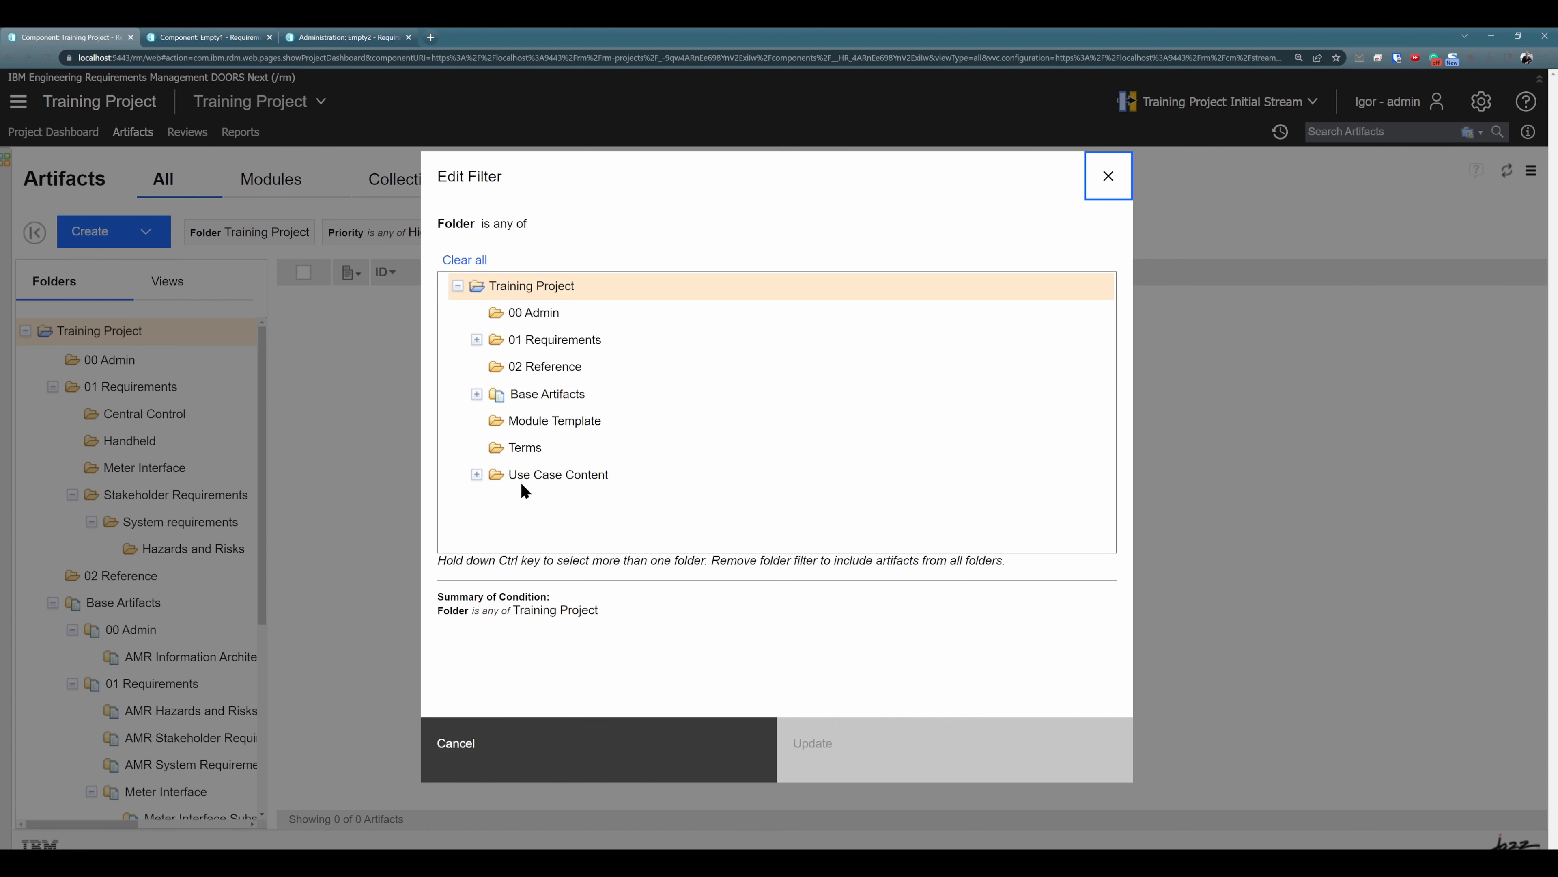
click(477, 394)
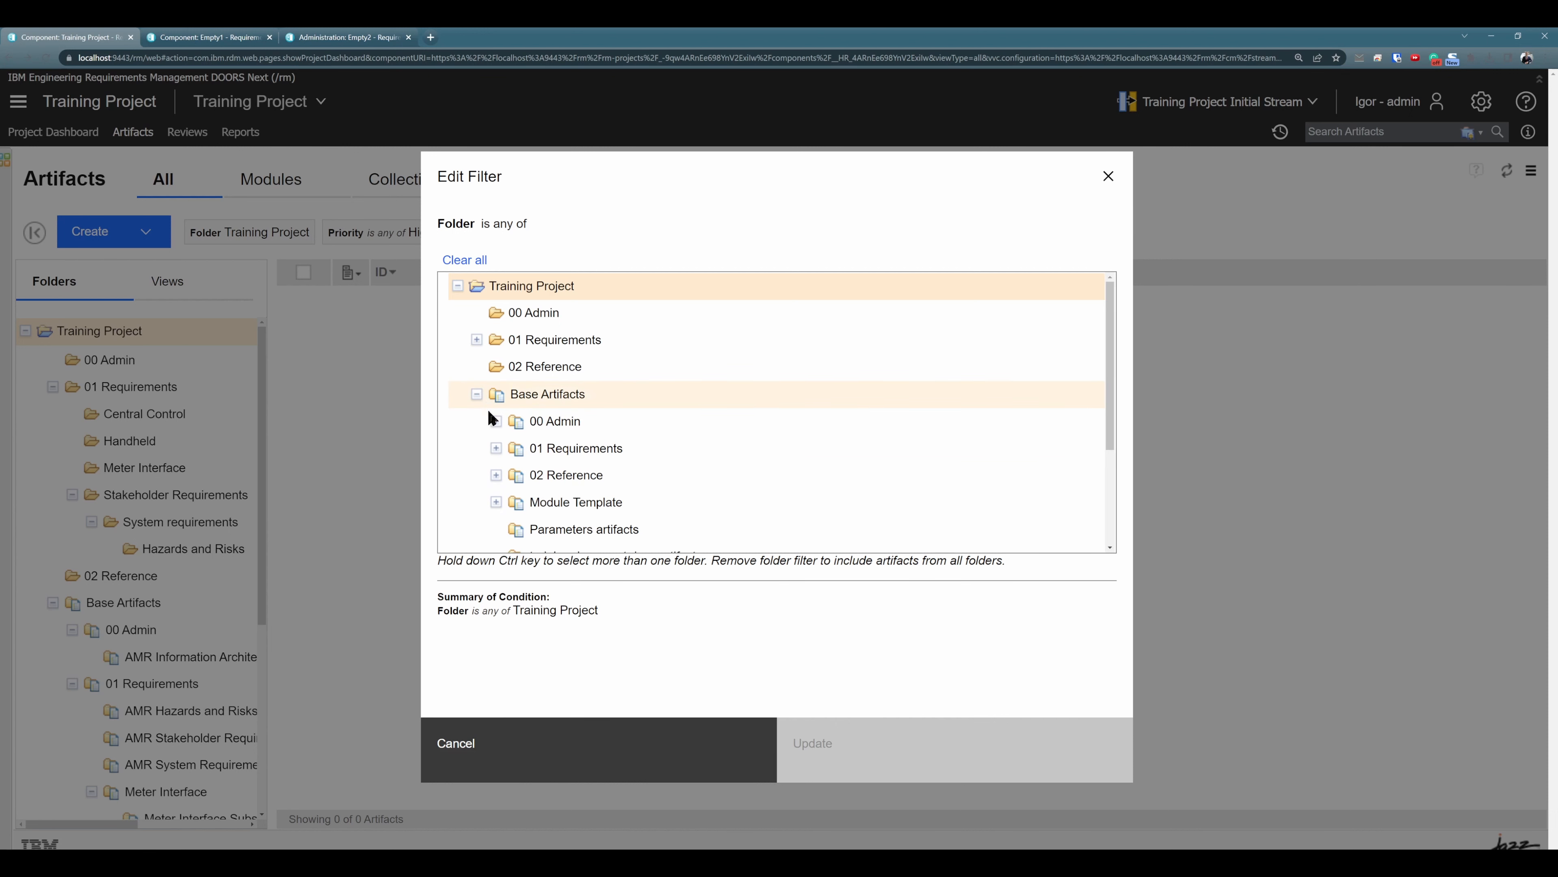
click(496, 448)
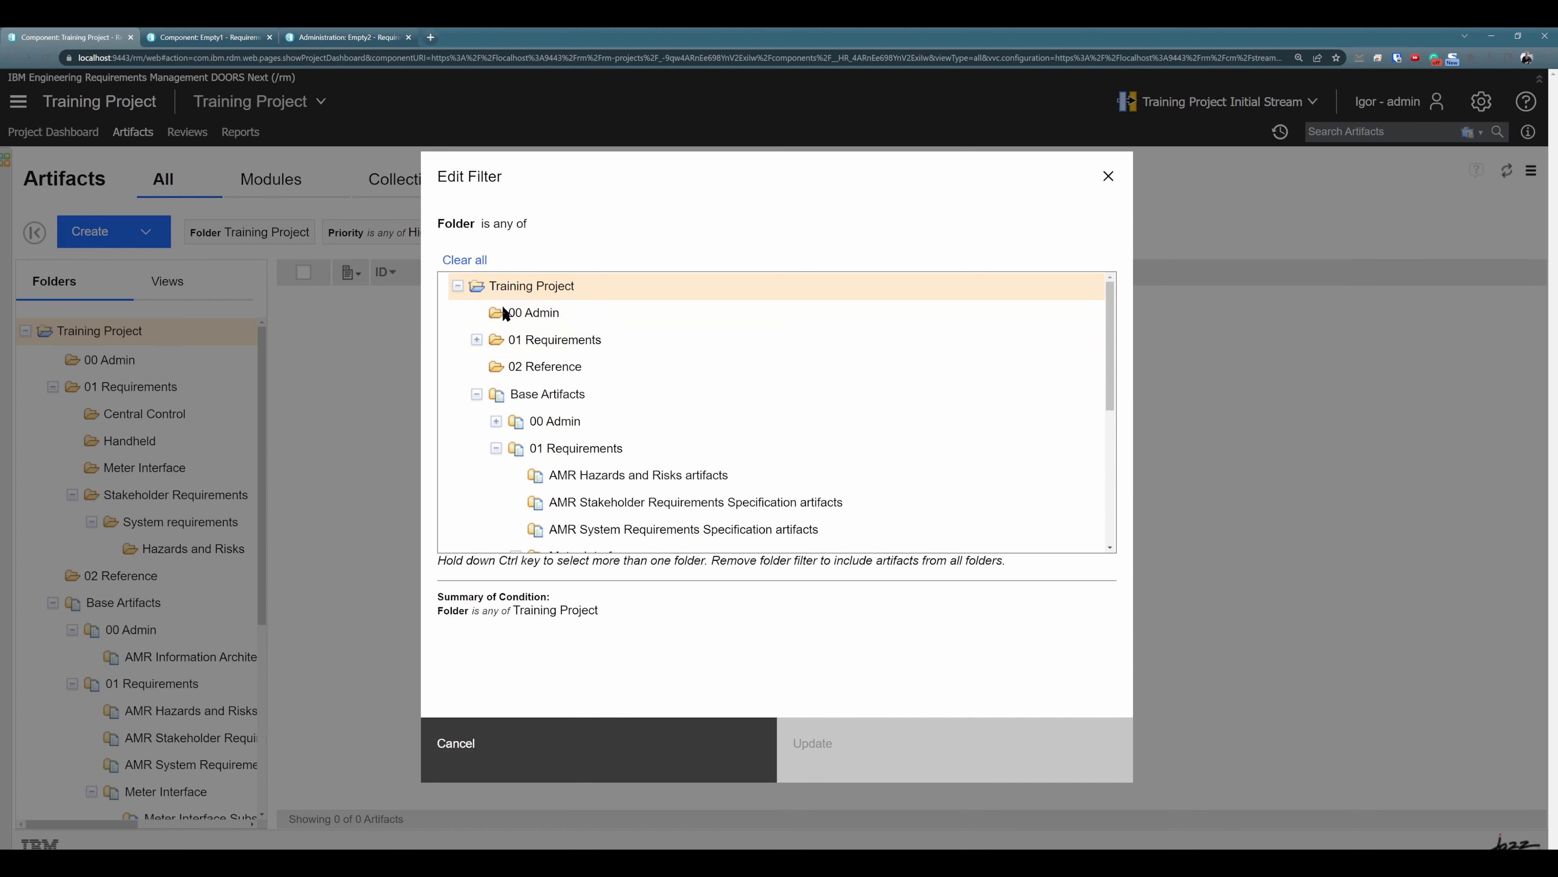
scroll(594, 433, down, 1)
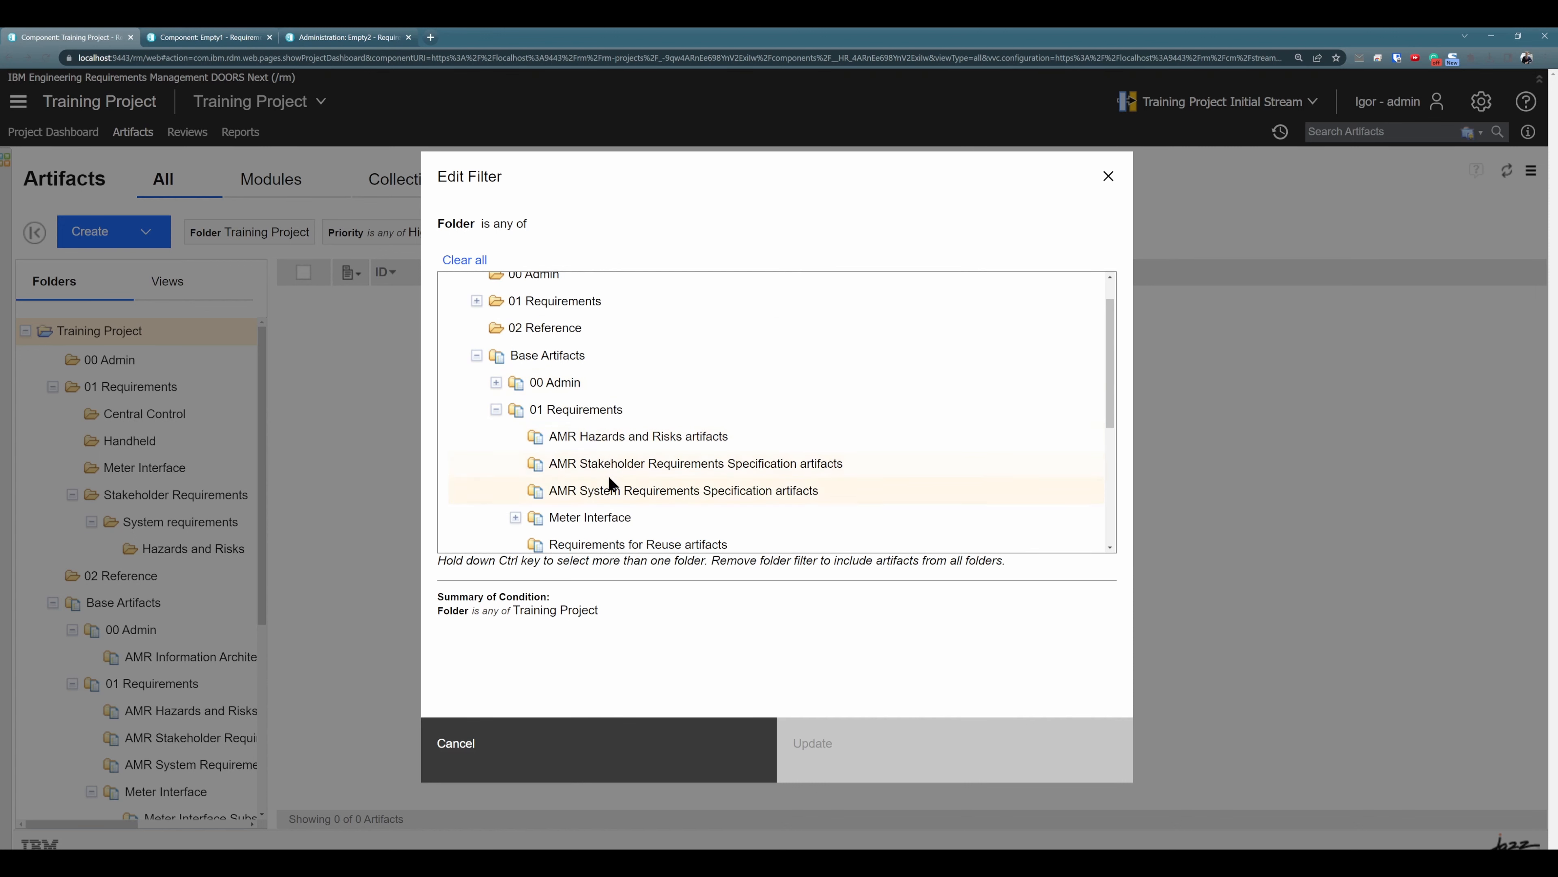
click(620, 472)
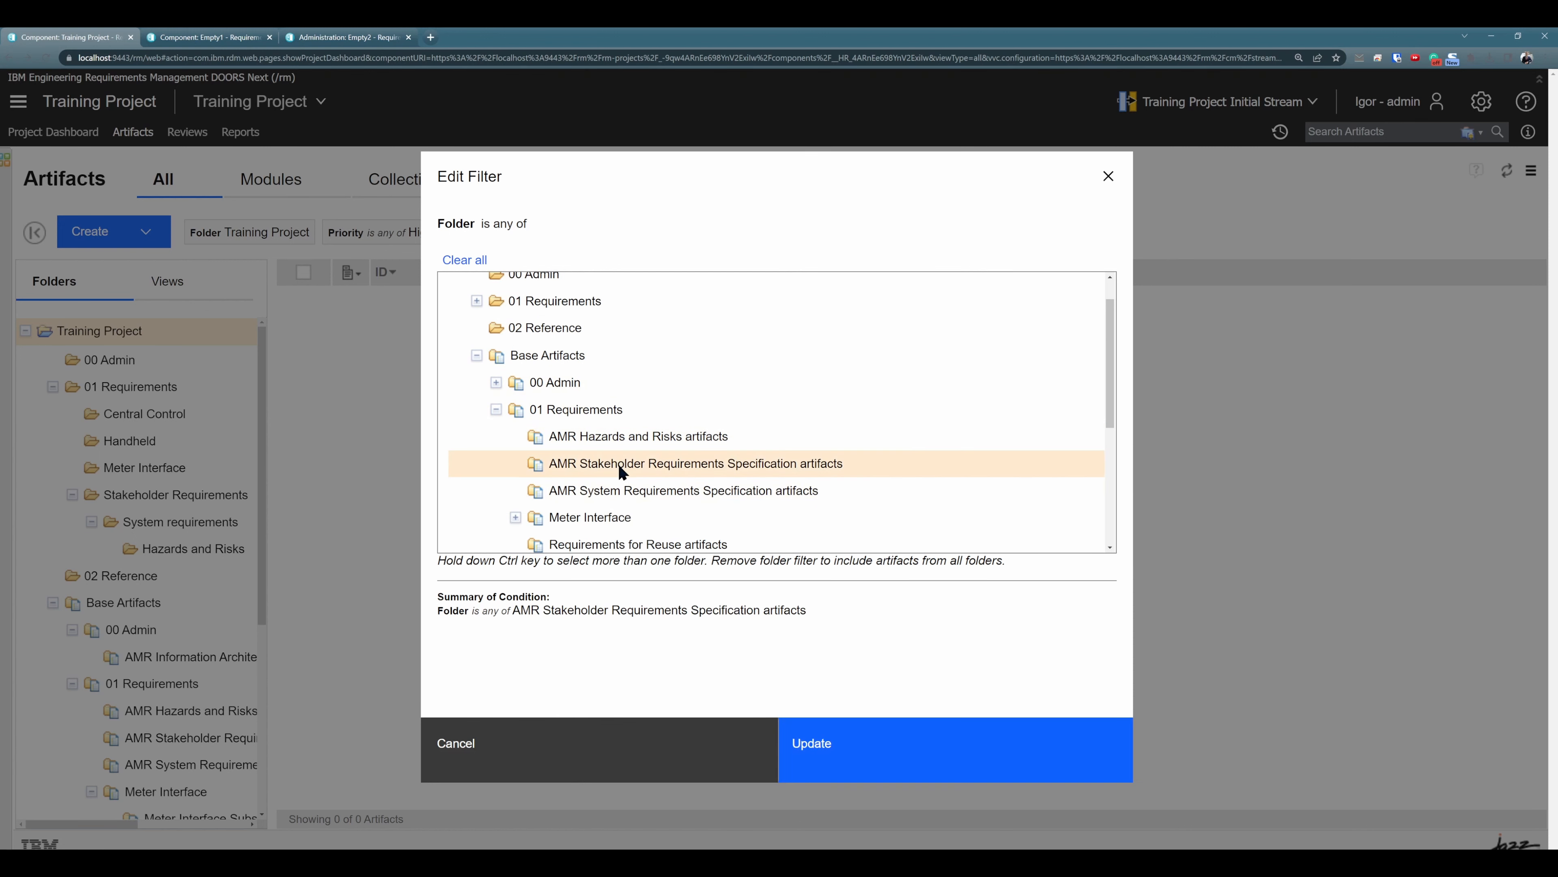
click(830, 750)
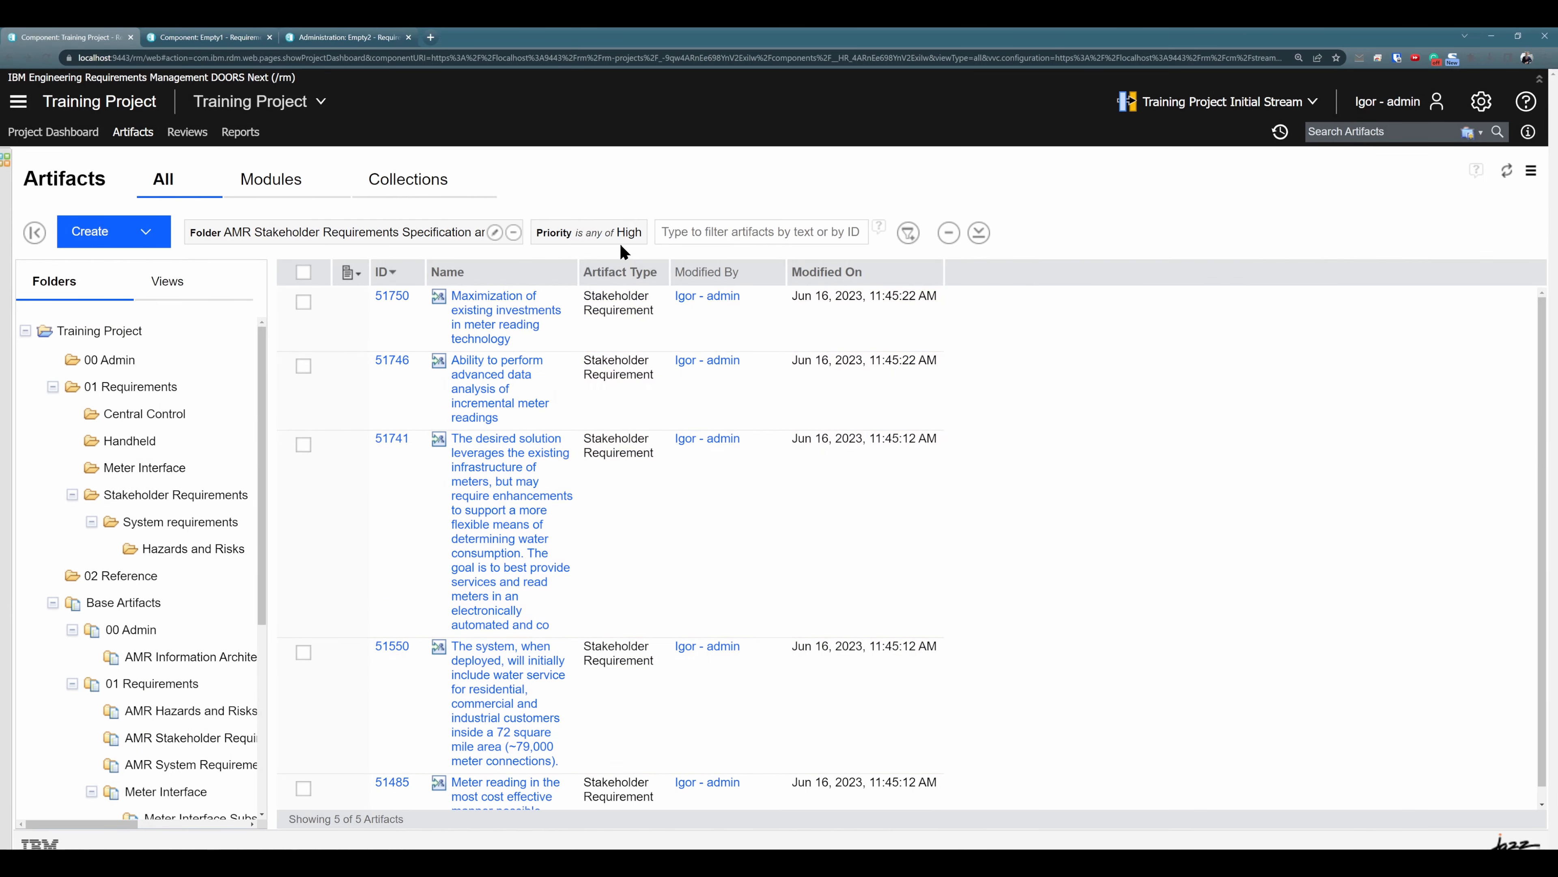
mouse_move(636, 233)
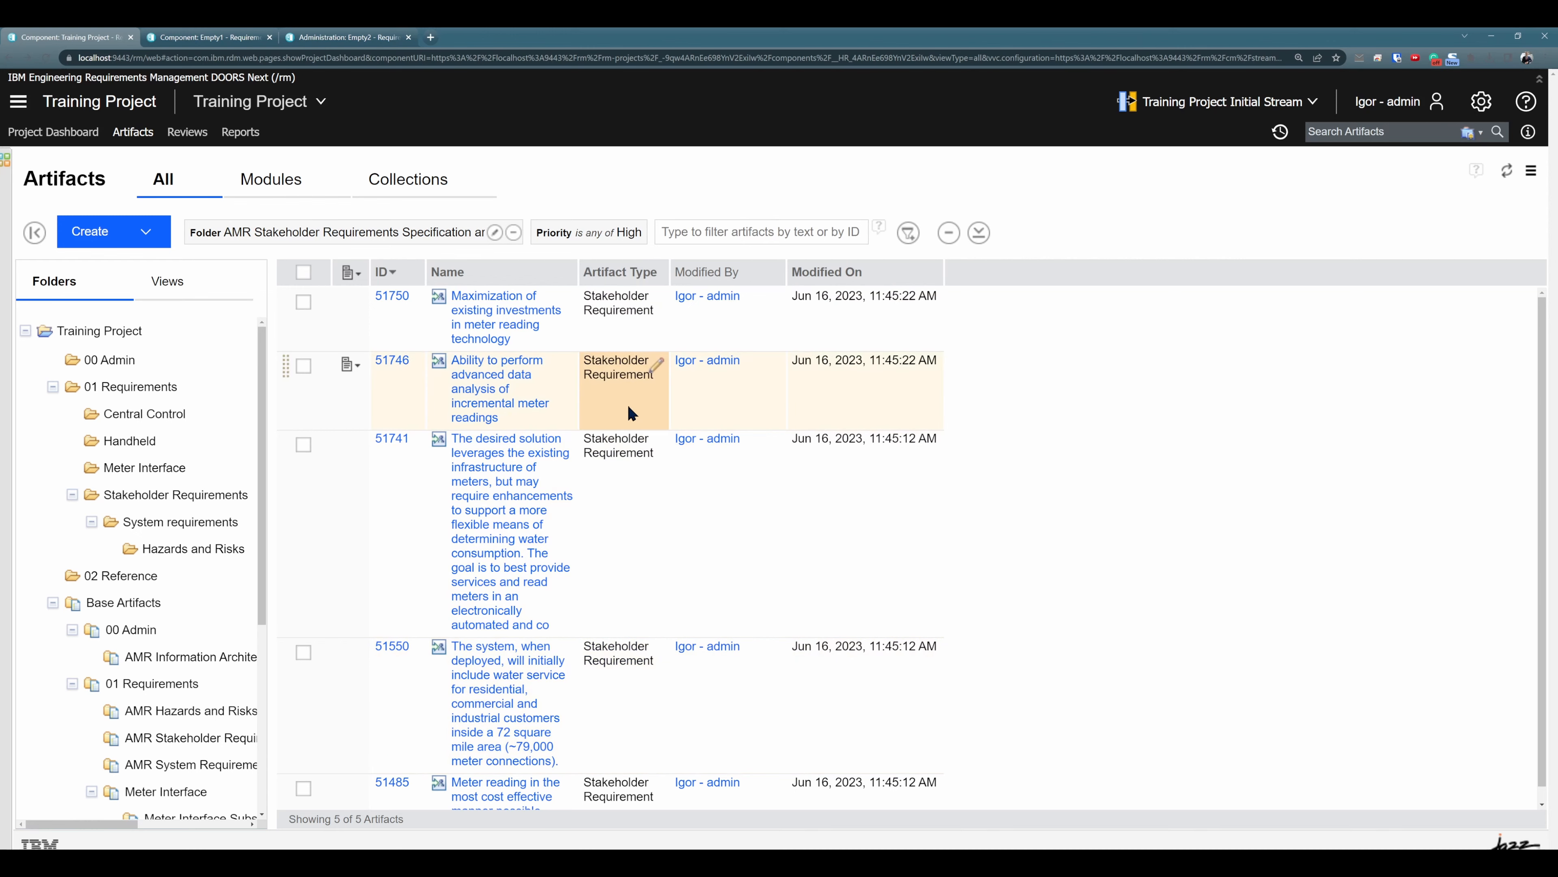
click(496, 240)
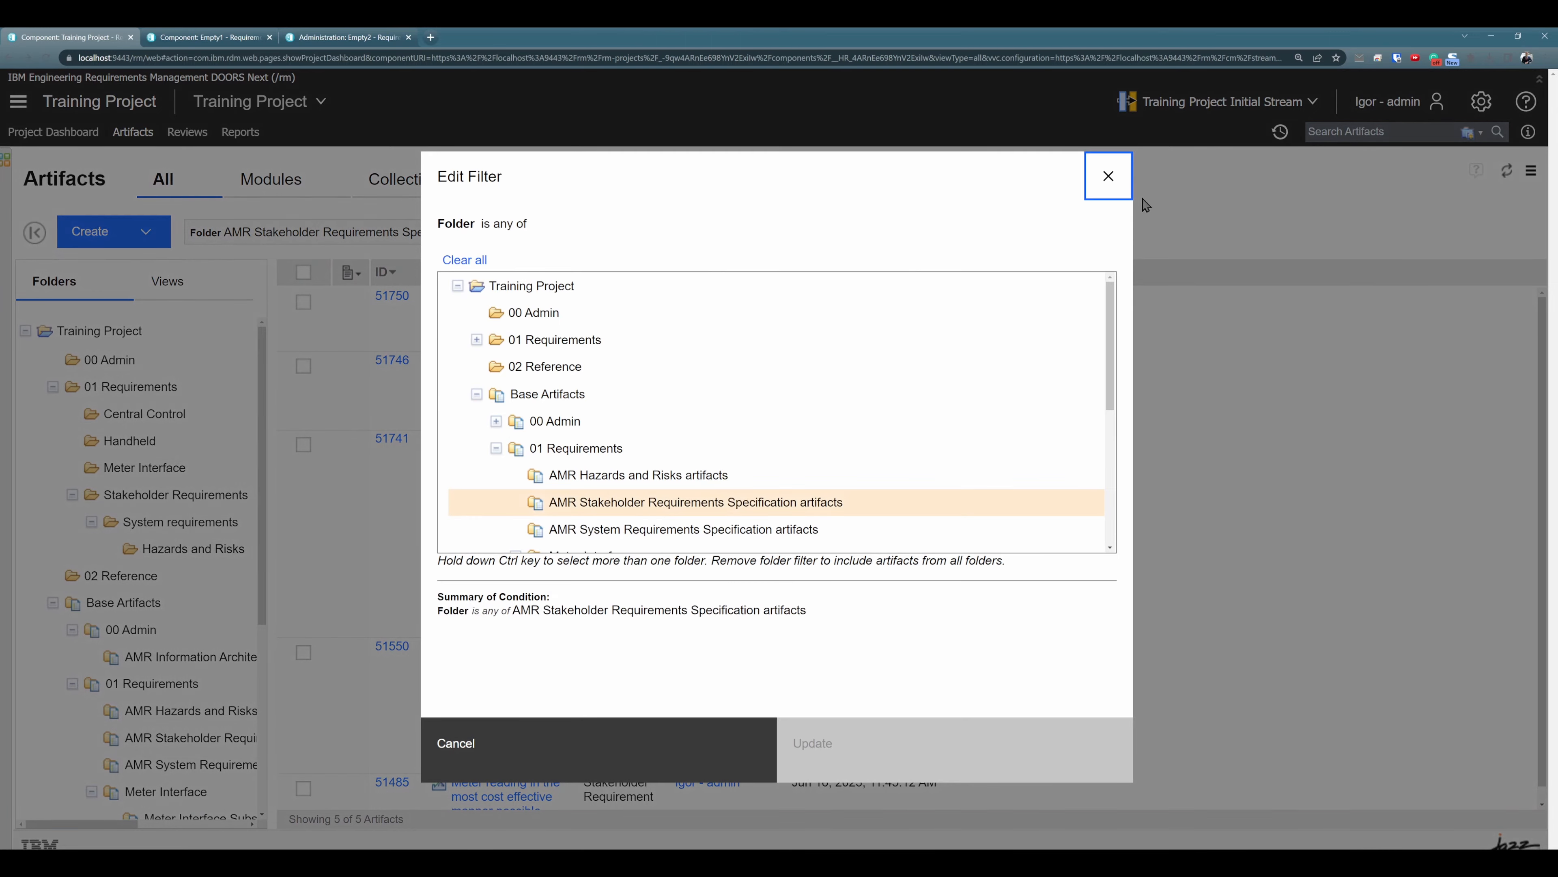
click(1106, 171)
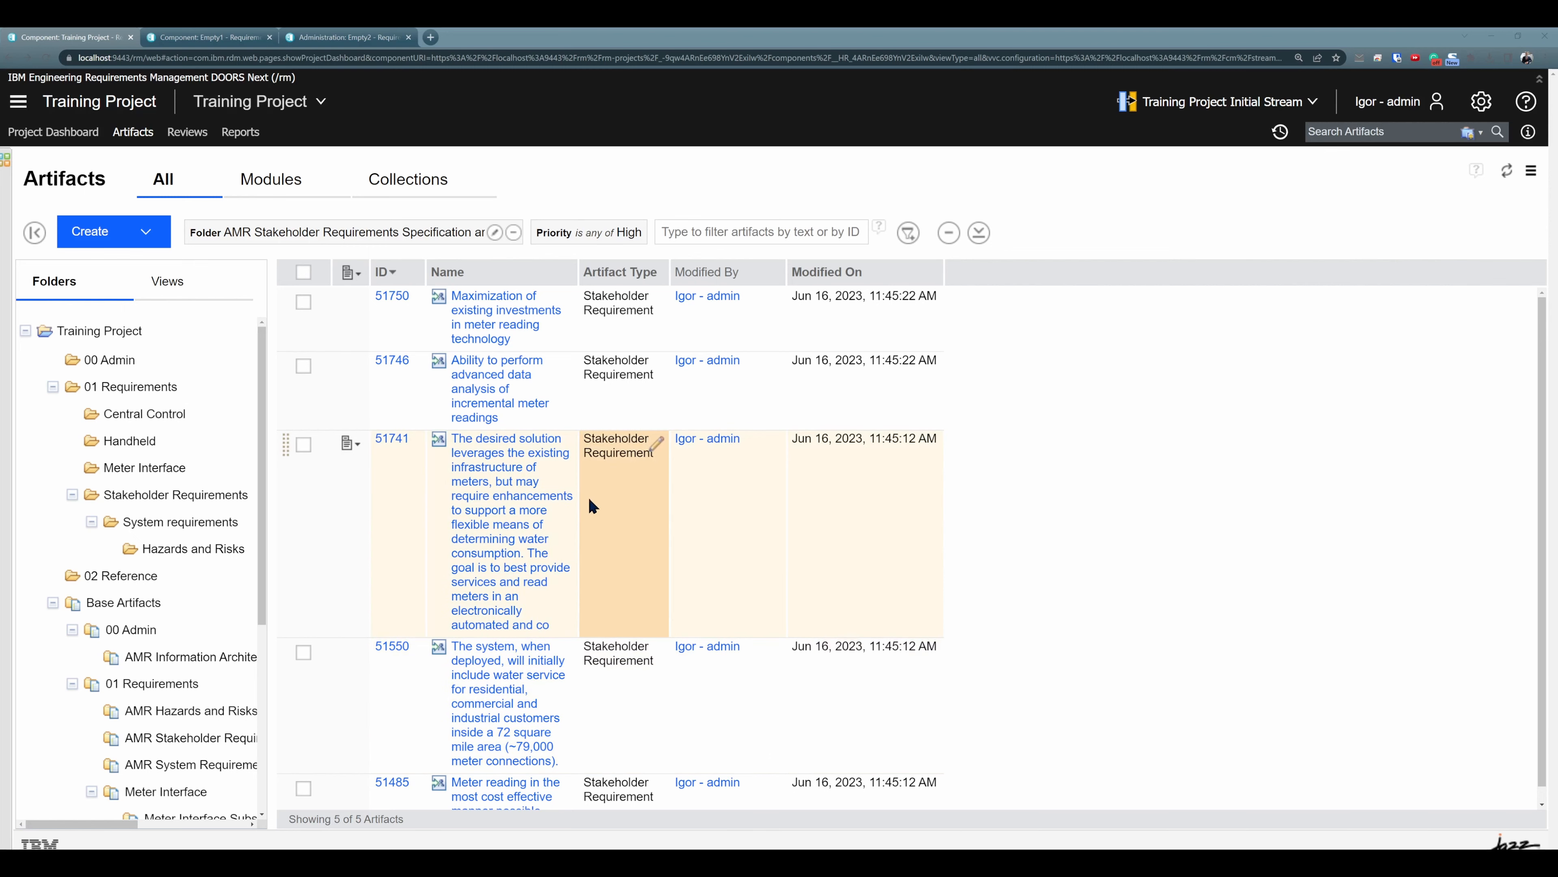
- In the folder filter, select Training Project, 00 Admin and 01 Requirements with its Central Control, Handheld and Meter Interface subfolders
click(495, 234)
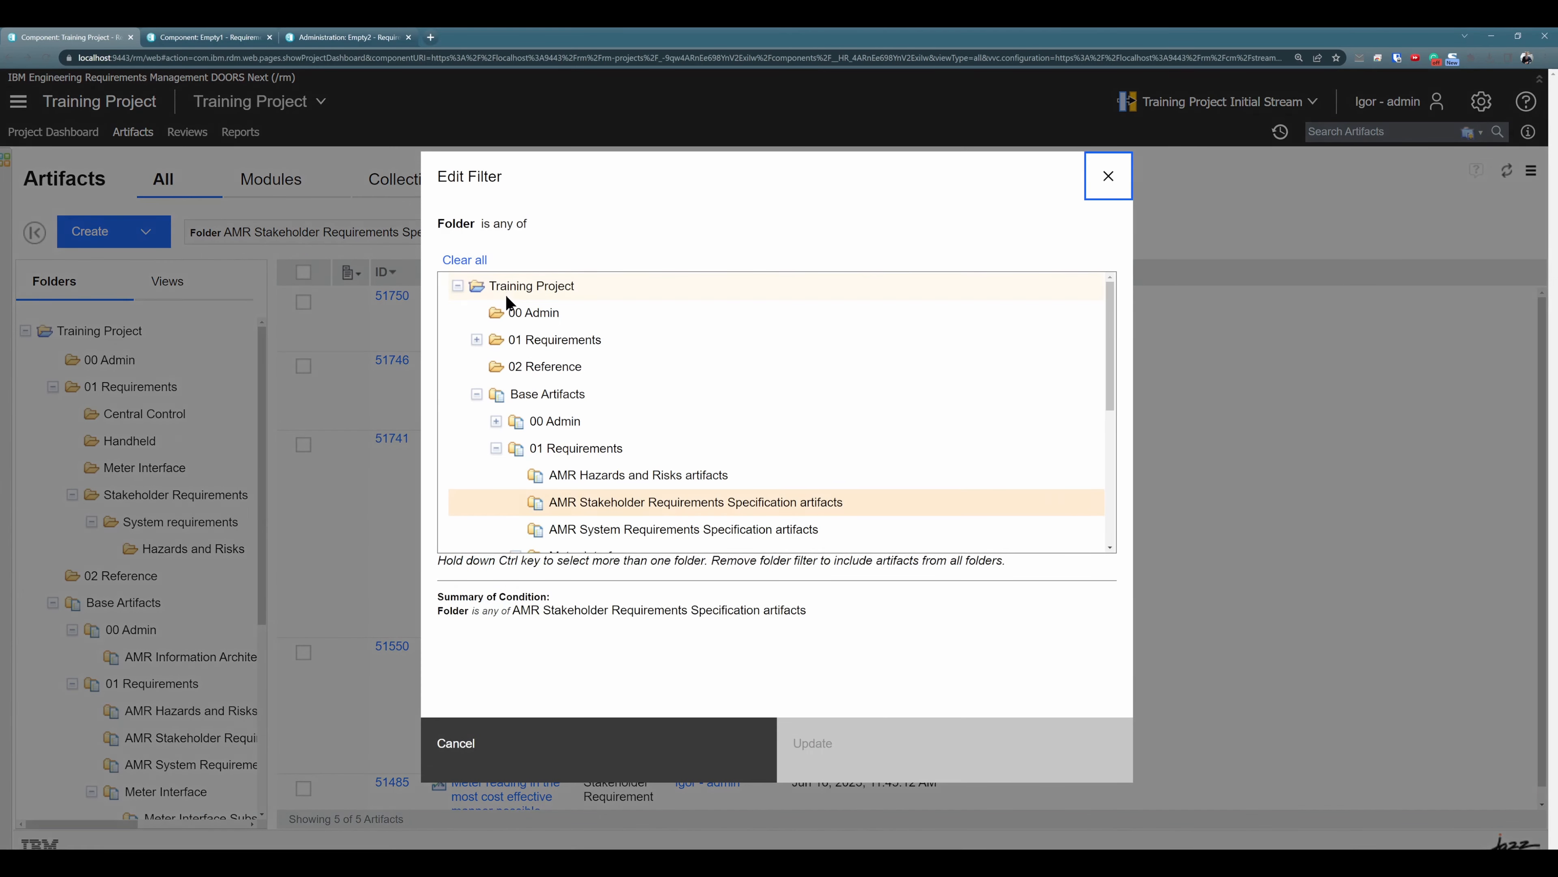
click(505, 293)
ctrl+click(529, 312)
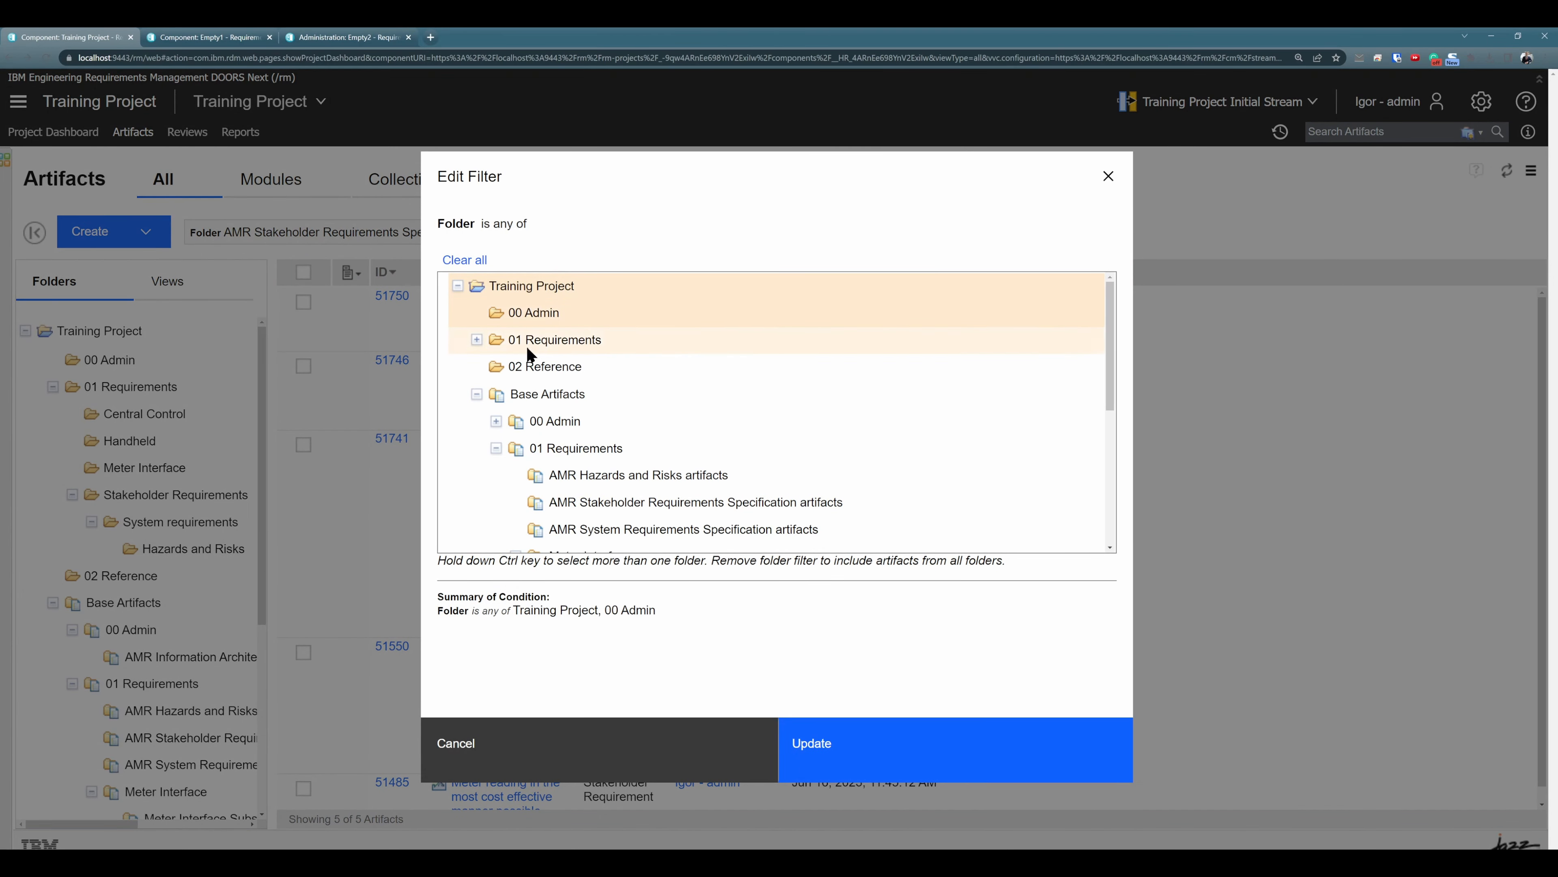
click(477, 339)
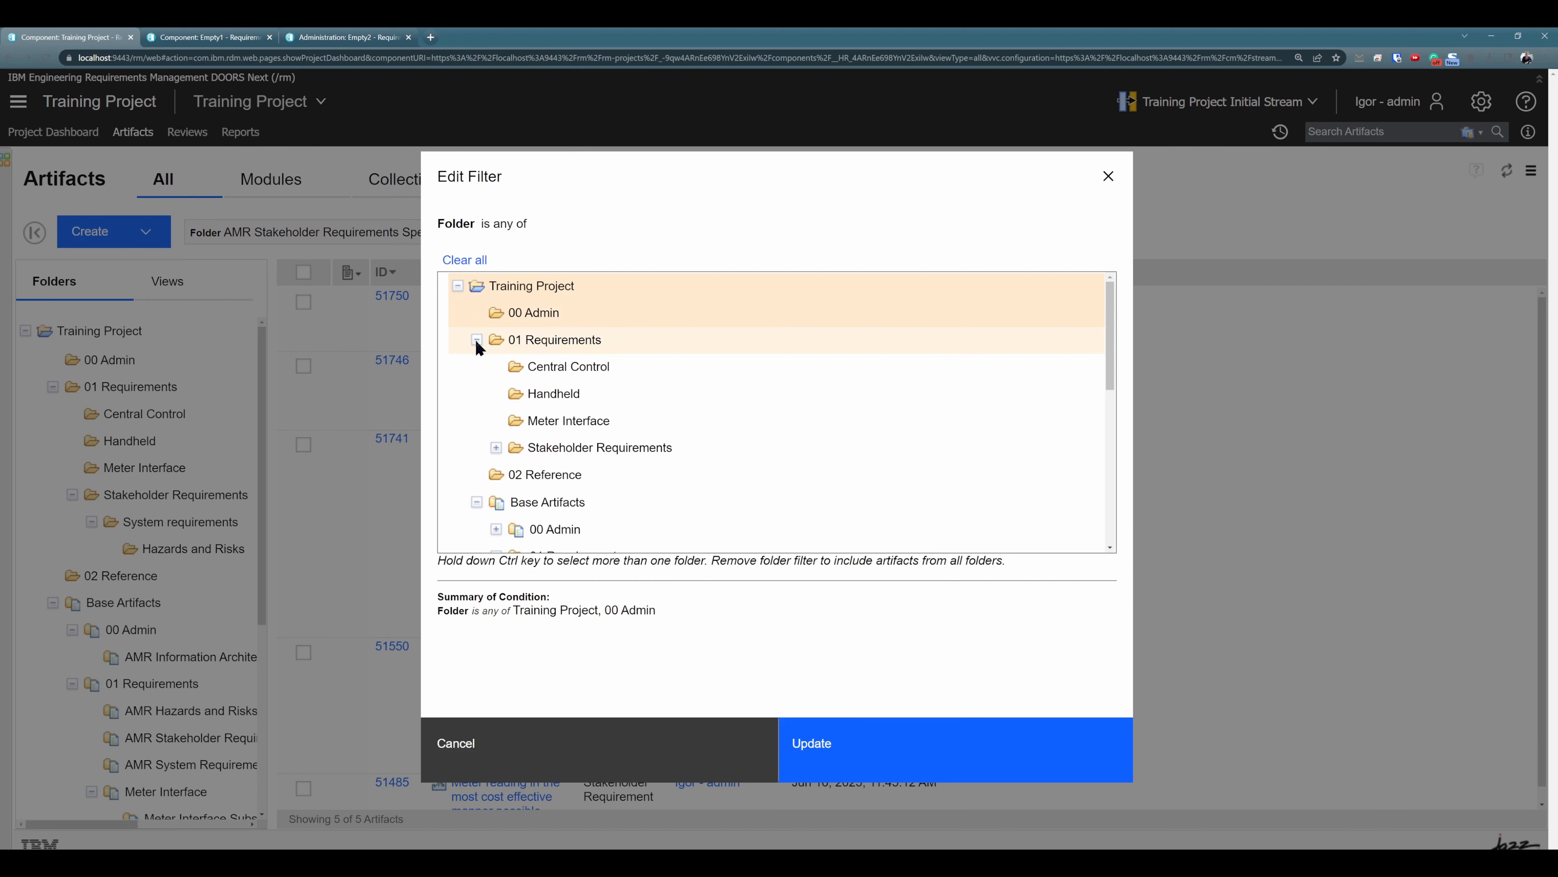
ctrl+click(532, 339)
ctrl+click(541, 366)
ctrl+click(550, 395)
ctrl+click(556, 422)
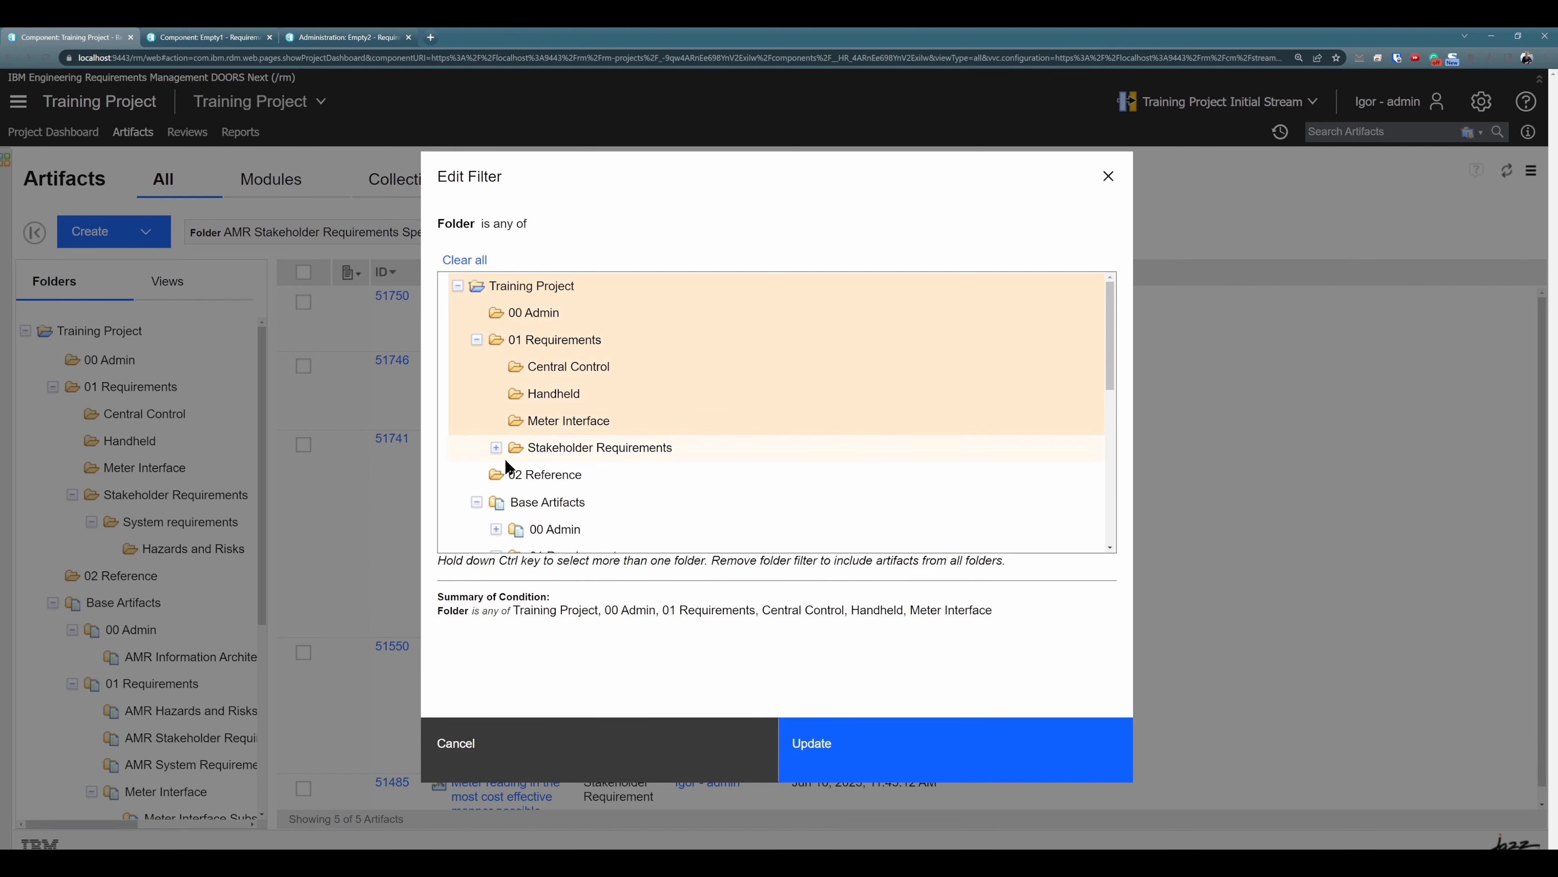
- Add Stakeholder Requirements, its nested System requirements and Hazards and Risks folders, 02 Reference and Base Artifacts to the filter selection
click(497, 447)
ctrl+click(565, 445)
ctrl+click(565, 471)
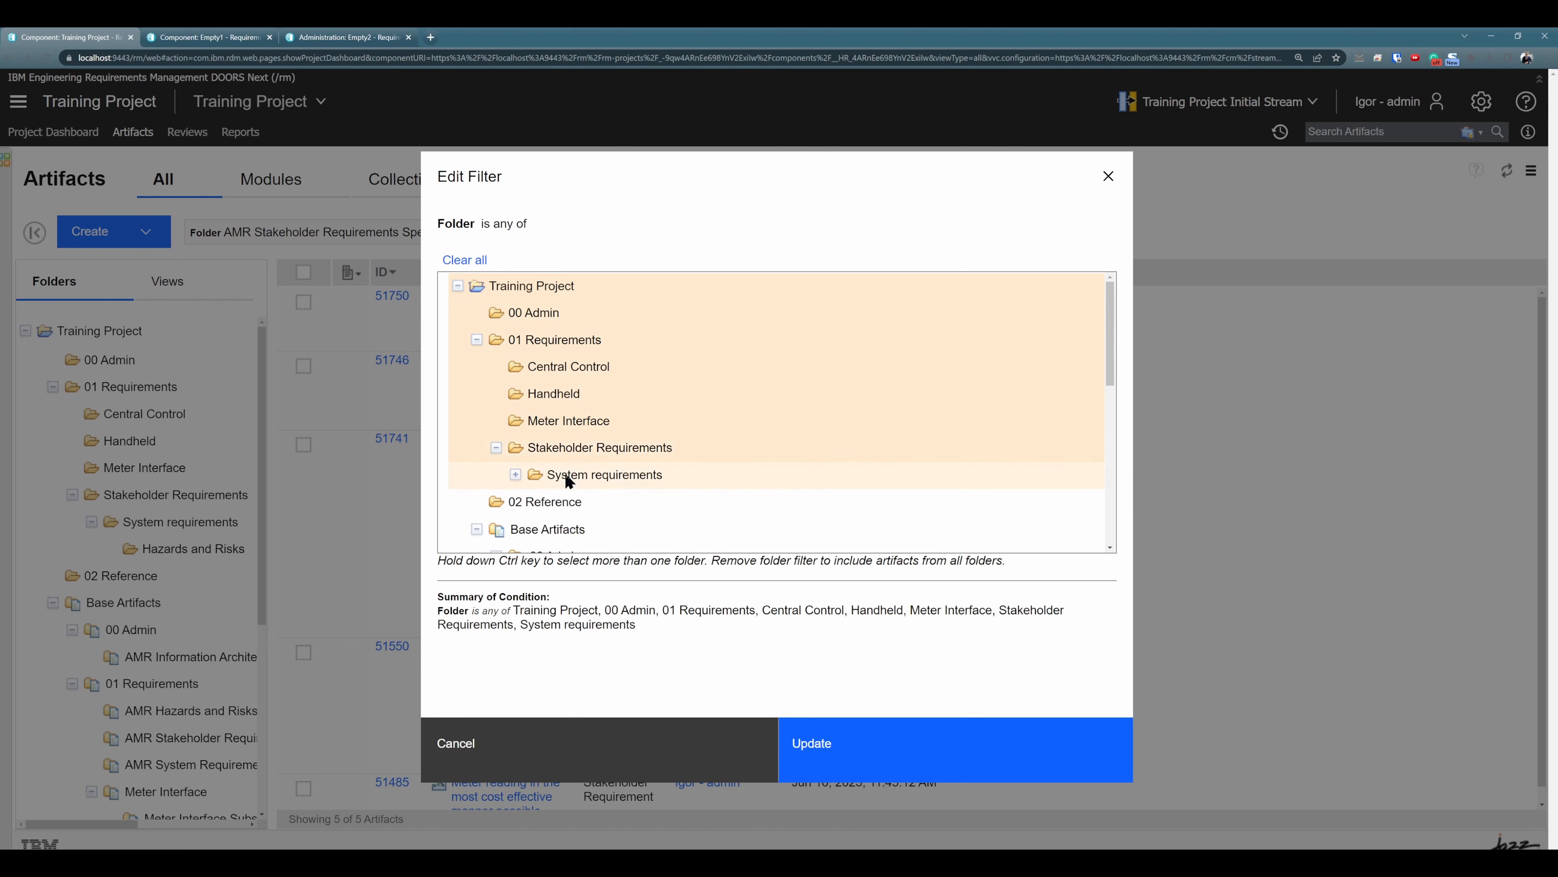
click(516, 475)
ctrl+click(577, 503)
scroll(613, 501, down, 1)
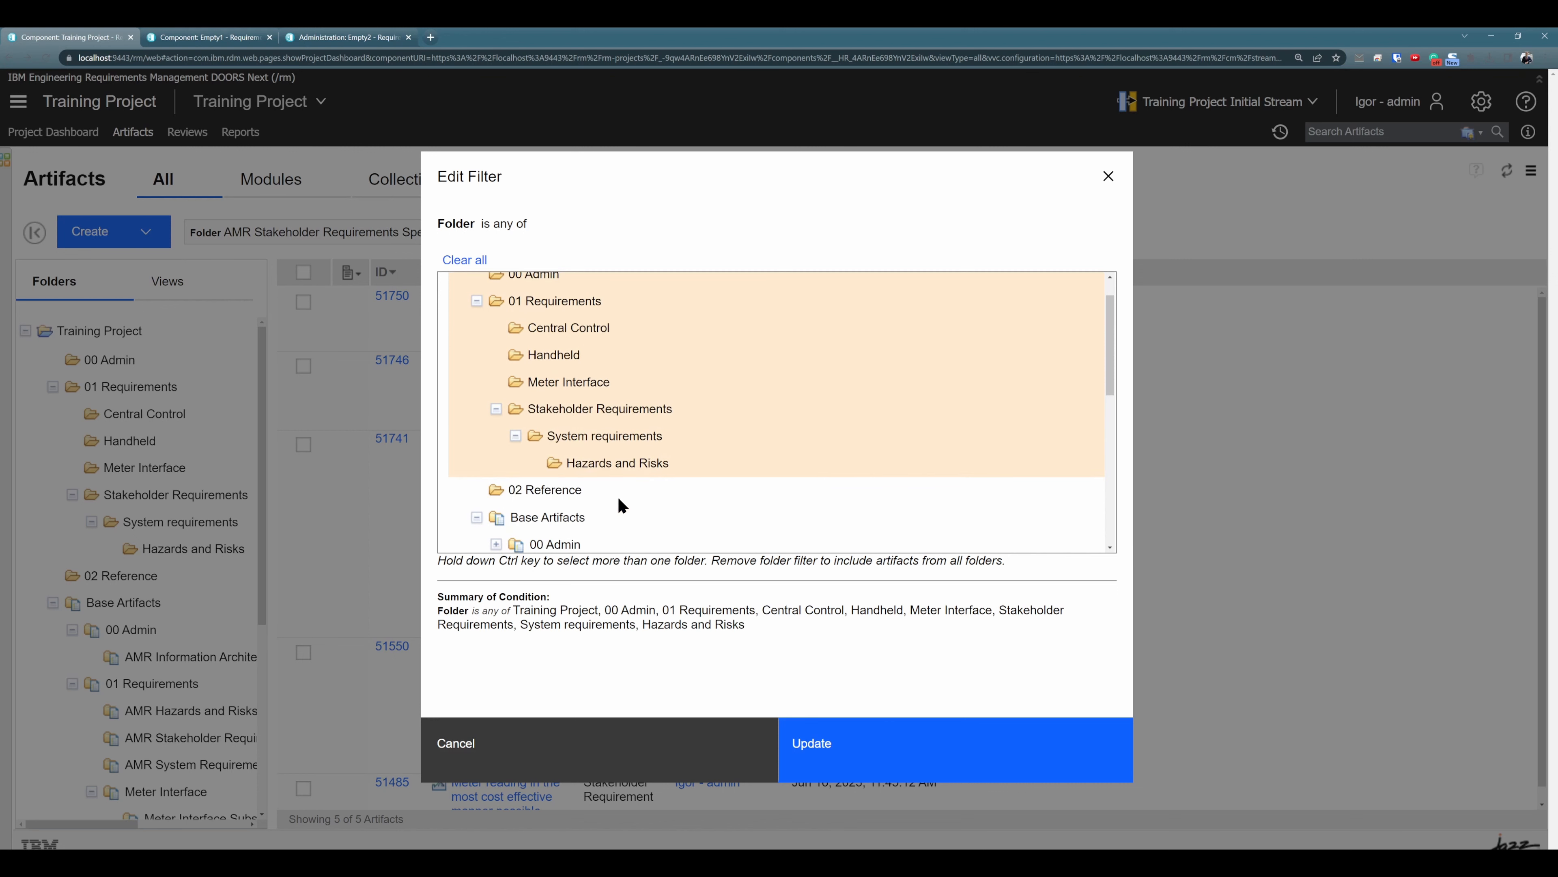
ctrl+click(552, 491)
ctrl+click(546, 517)
- Under Base Artifacts, add 00 Admin, AMR Information Architecture artifacts, 01 Requirements and its three AMR artifacts folders to the filter selection
scroll(579, 499, down, 1)
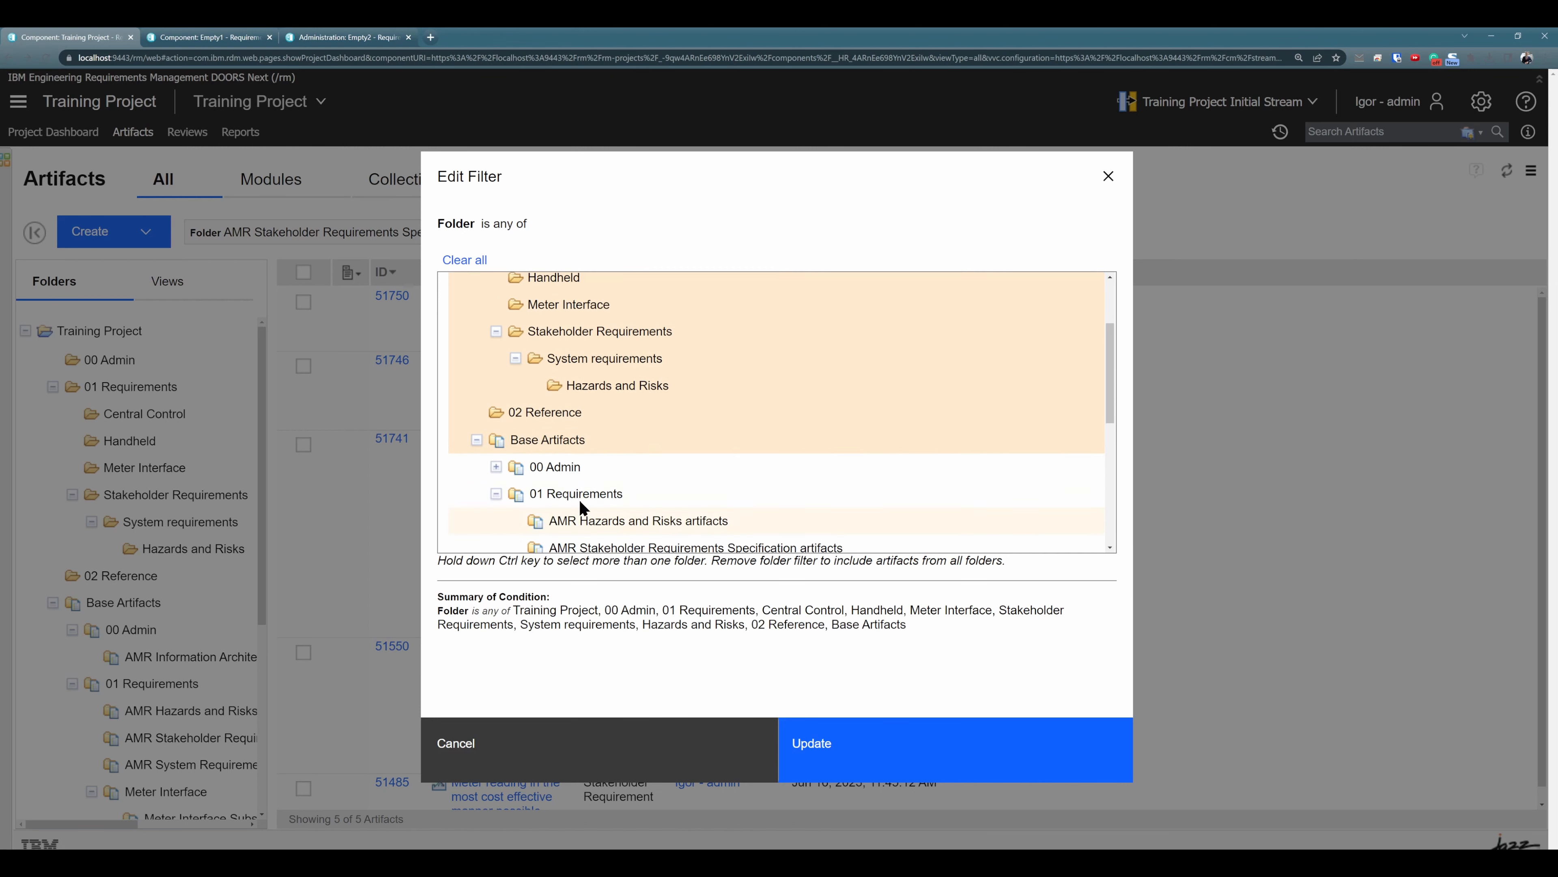
click(496, 466)
ctrl+click(583, 469)
ctrl+click(600, 495)
ctrl+click(581, 522)
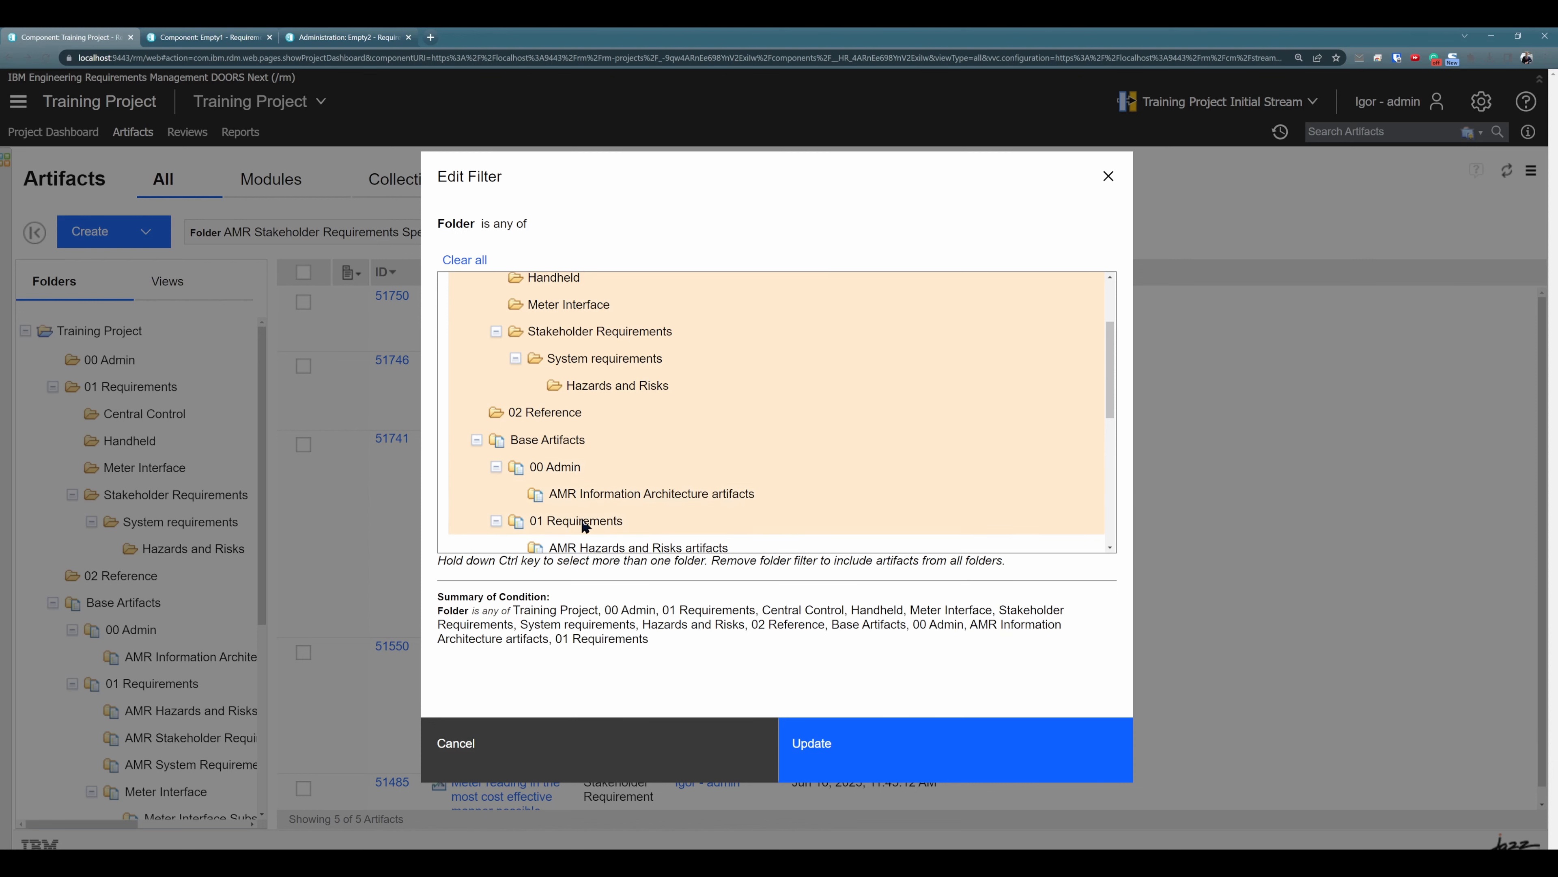
scroll(600, 505, down, 1)
ctrl+click(609, 432)
ctrl+click(610, 458)
ctrl+click(610, 487)
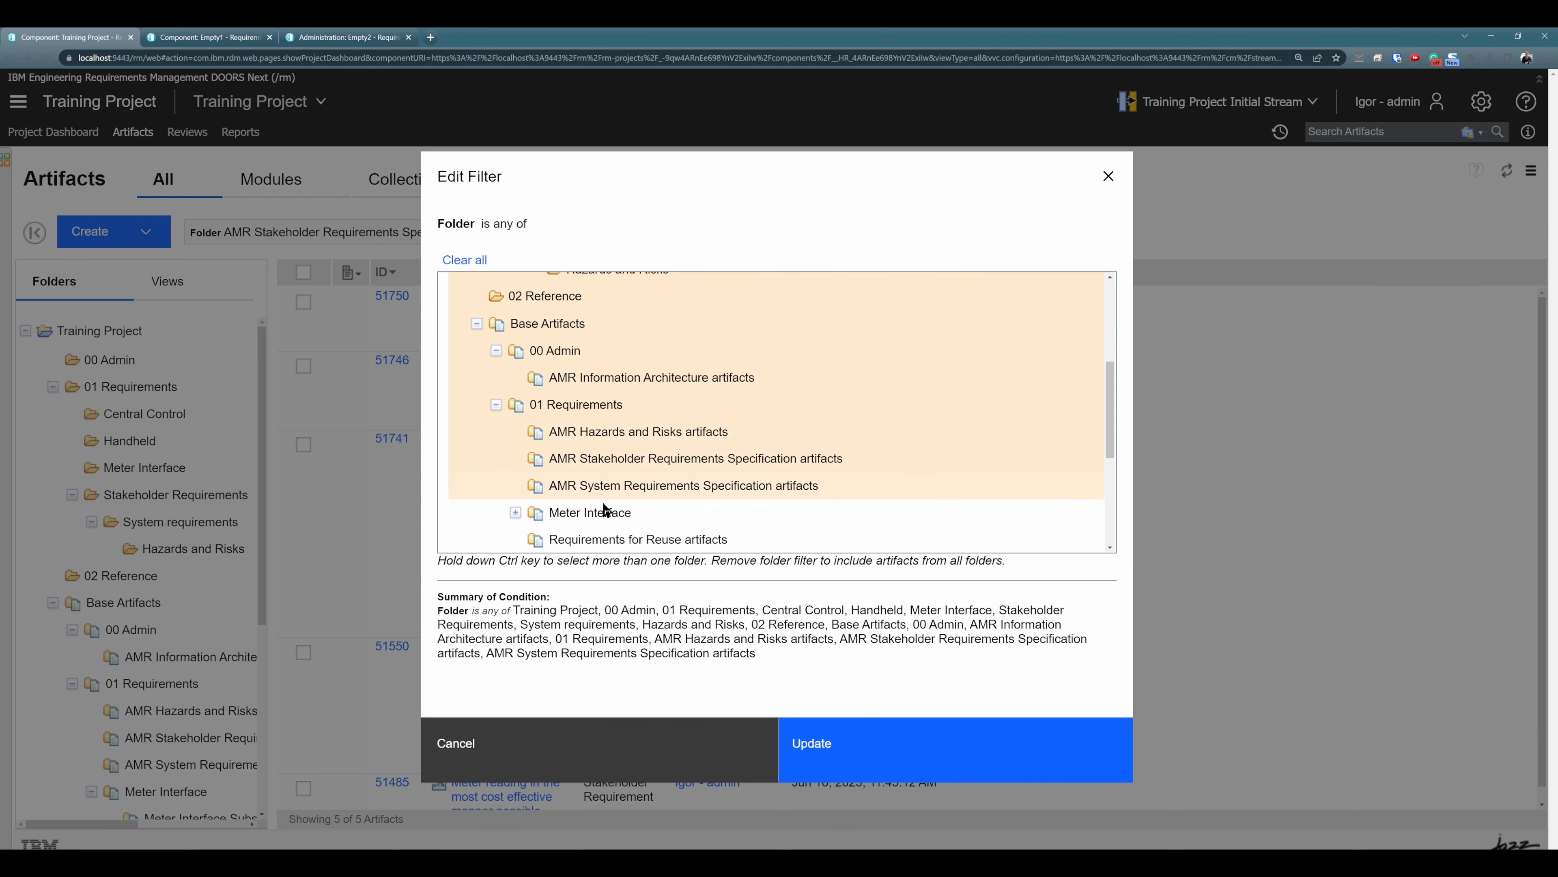
- Add the Meter Interface folder, its Subsystem Requirements Specification artifacts and the Requirements for Reuse artifacts to the filter selection
ctrl+click(567, 514)
click(515, 514)
ctrl+click(612, 538)
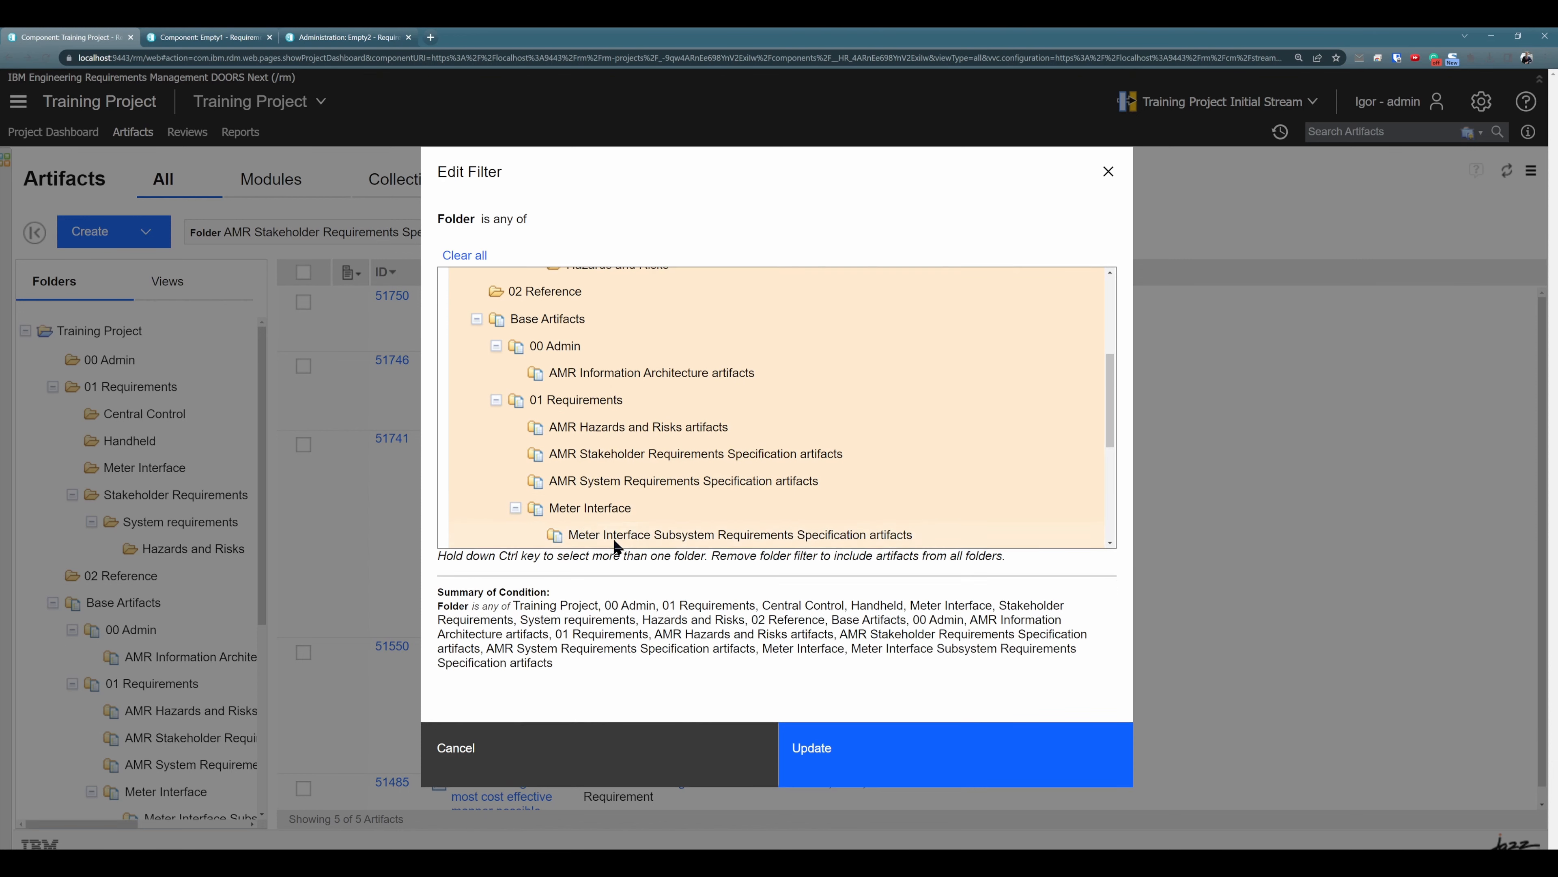
scroll(641, 516, down, 1)
ctrl+click(616, 409)
- Add Base Artifacts' 02 Reference and Module Template with all their subfolders, plus Parameters artifacts, and apply the folder filter
click(496, 435)
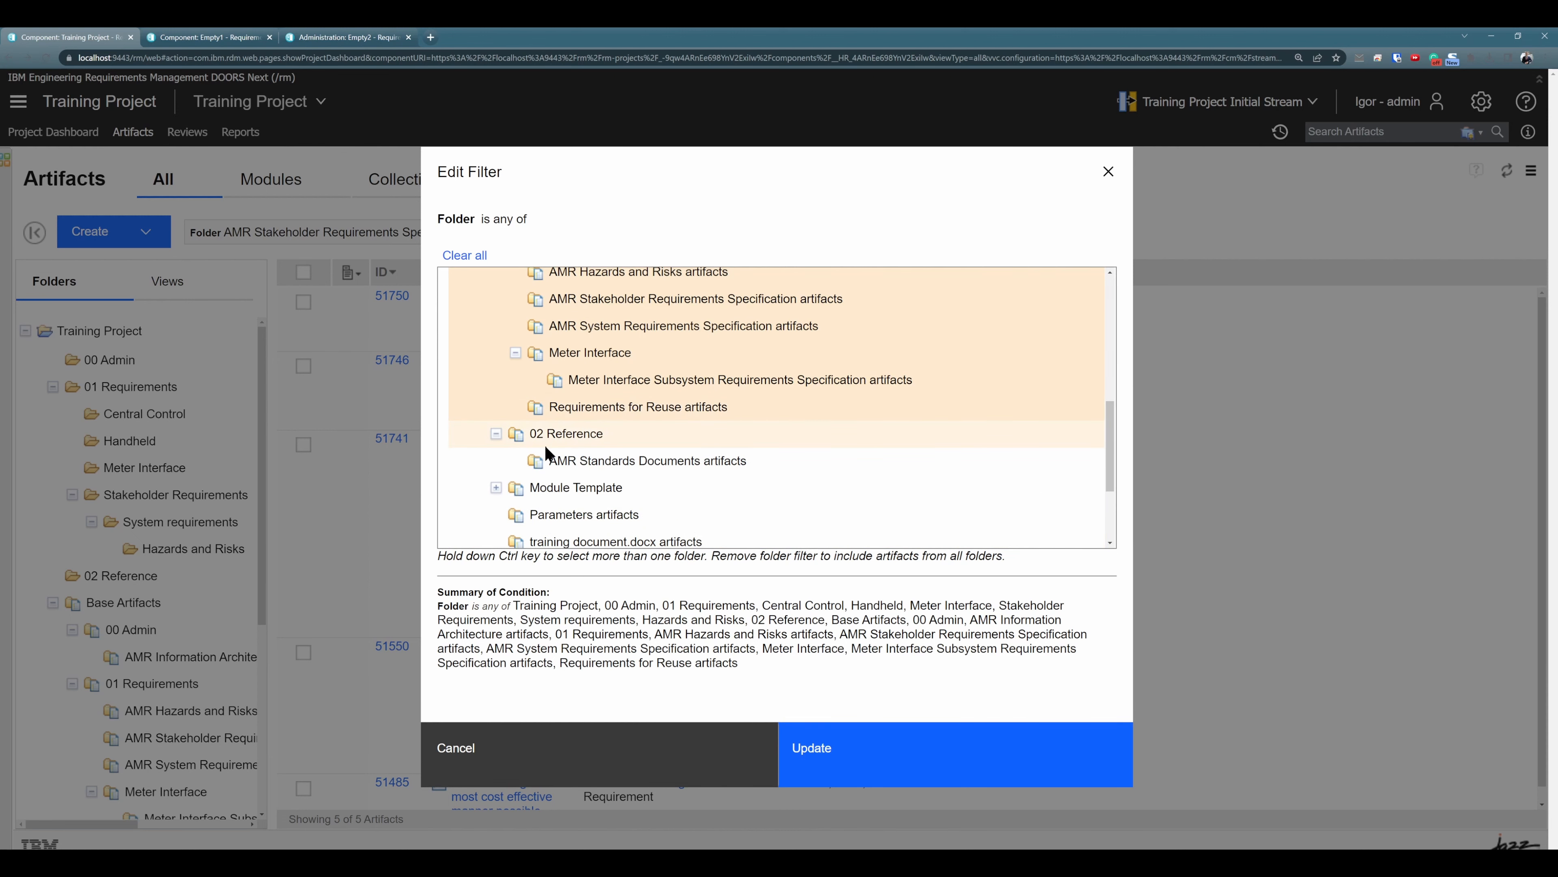
ctrl+click(558, 442)
ctrl+click(566, 462)
ctrl+click(565, 488)
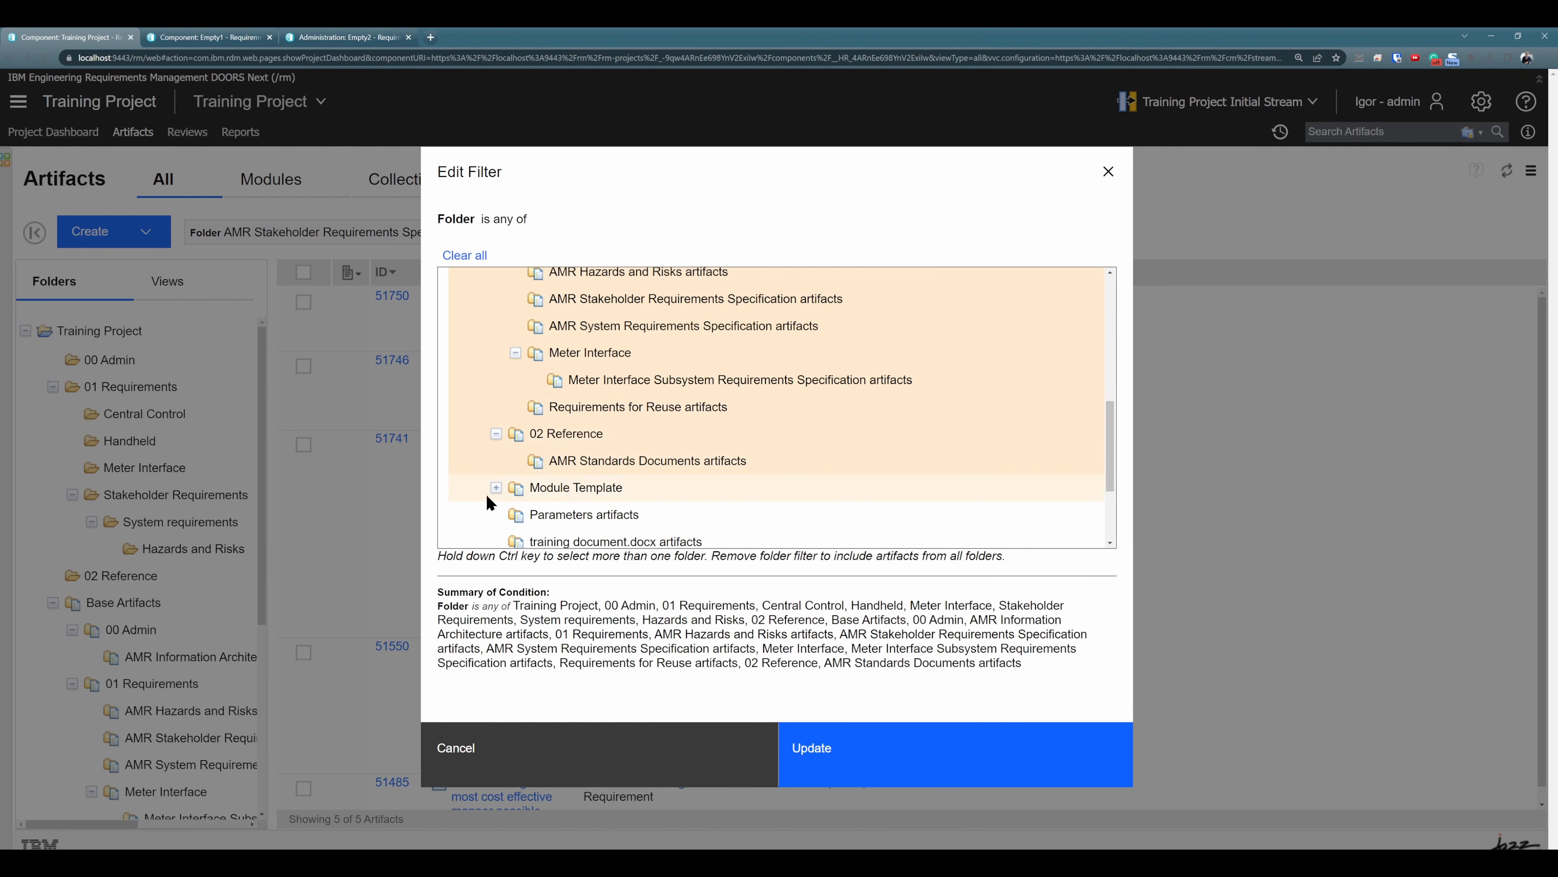
click(495, 488)
ctrl+click(588, 508)
scroll(588, 507, down, 3)
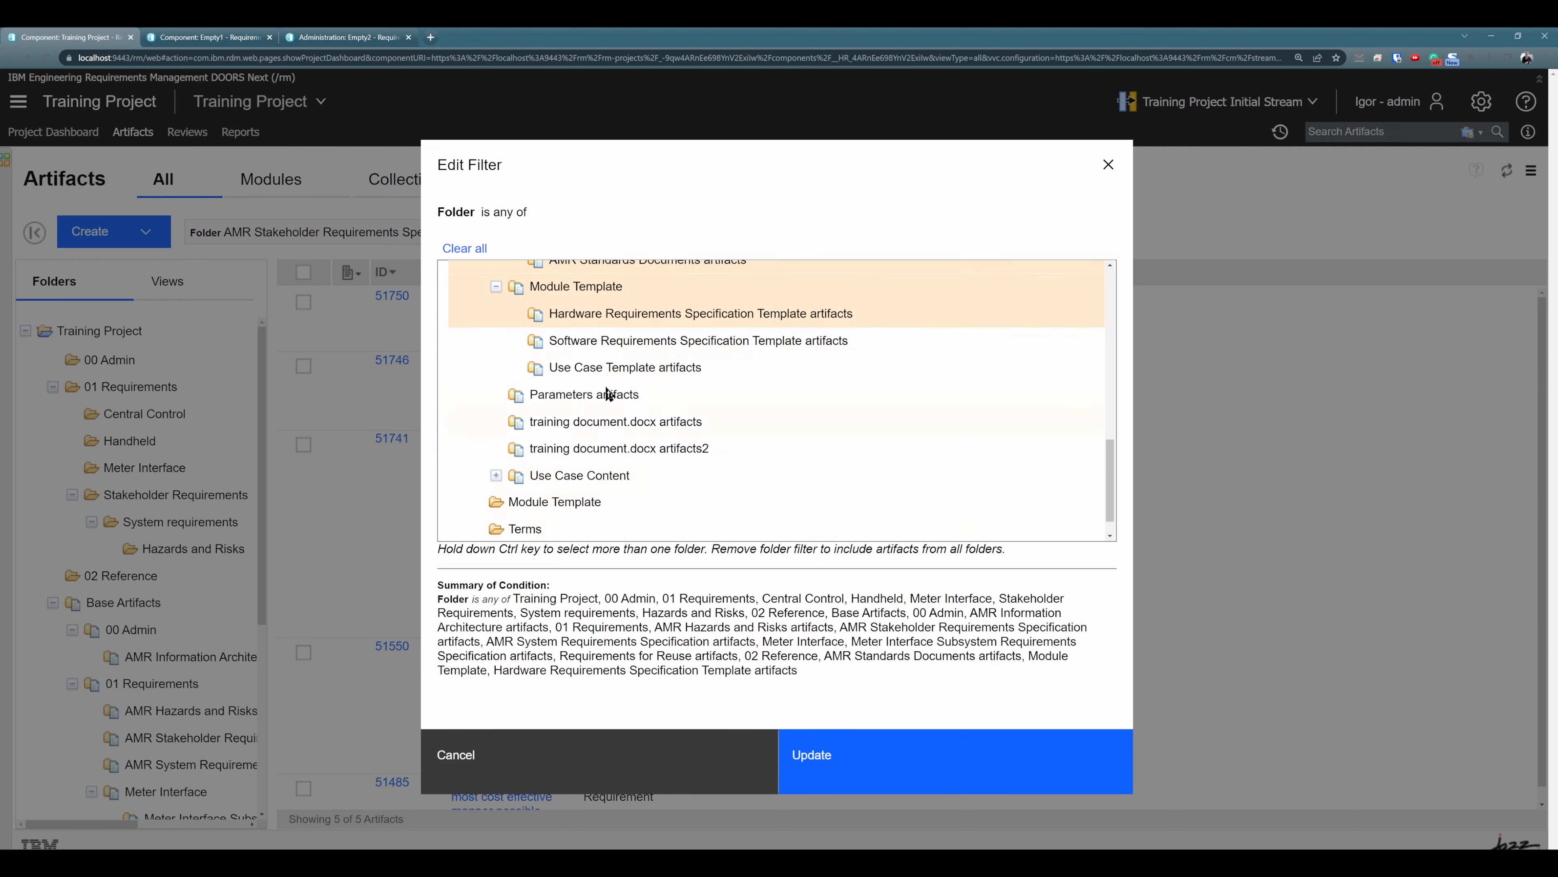
shift+click(591, 366)
ctrl+click(582, 393)
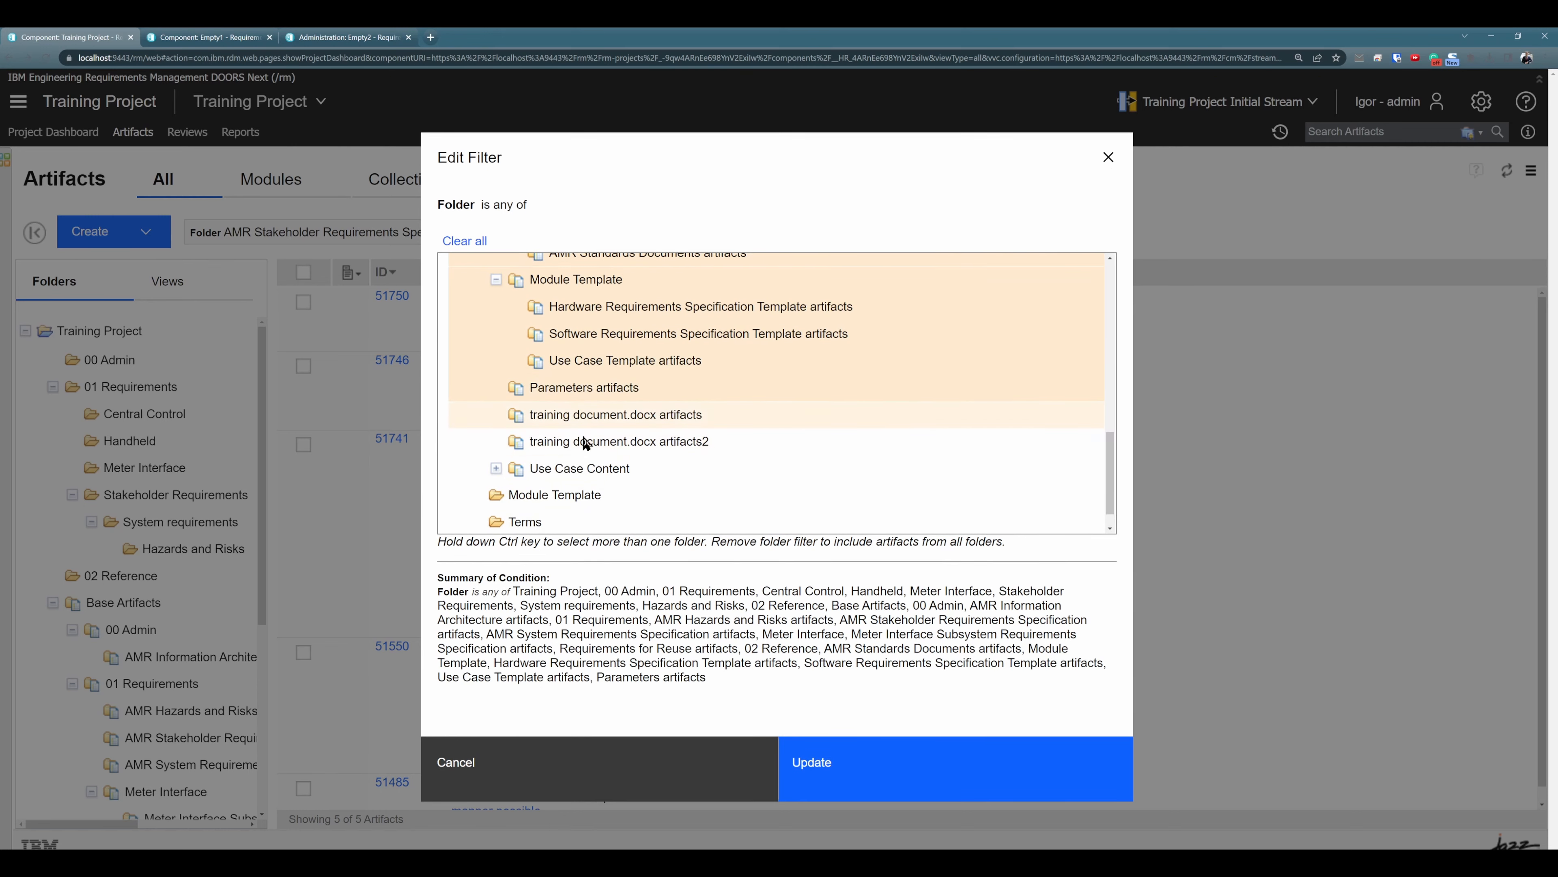
click(835, 784)
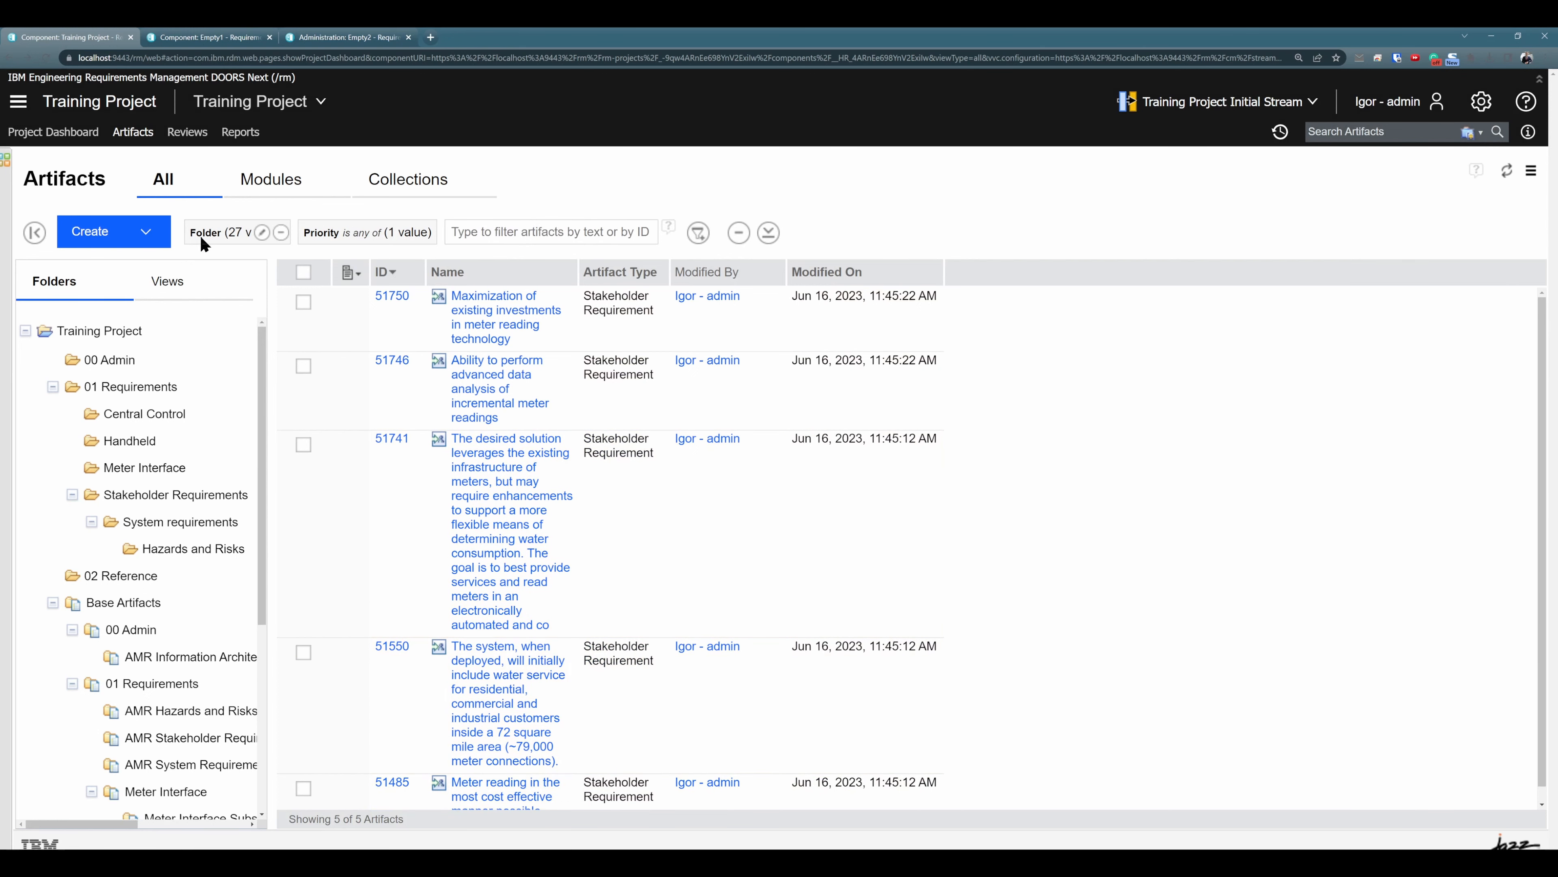
scroll(512, 514, down, 1)
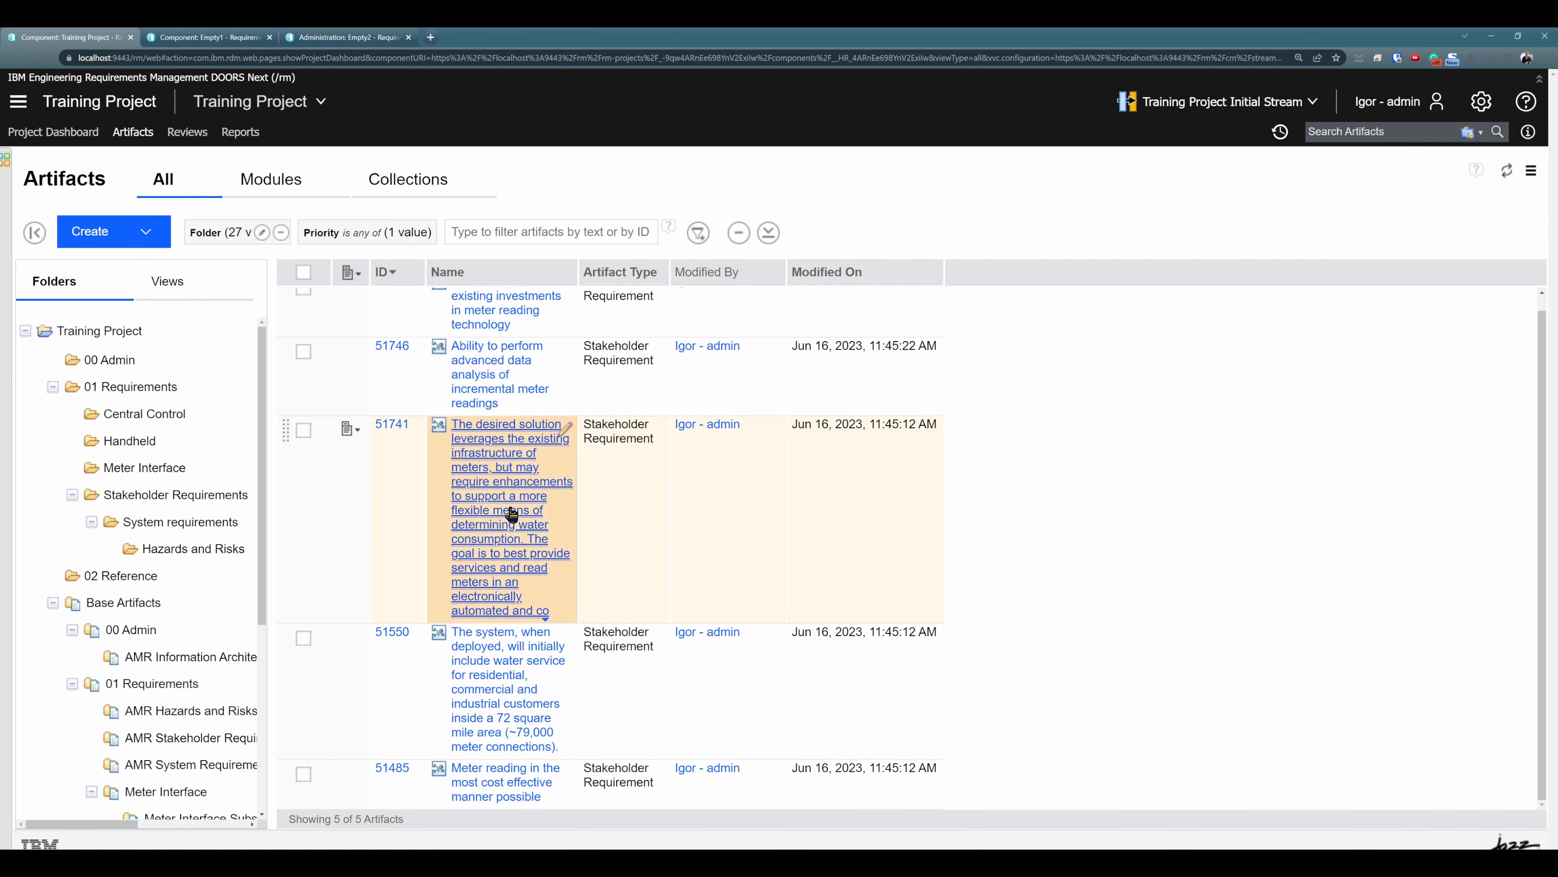
scroll(678, 592, up, 1)
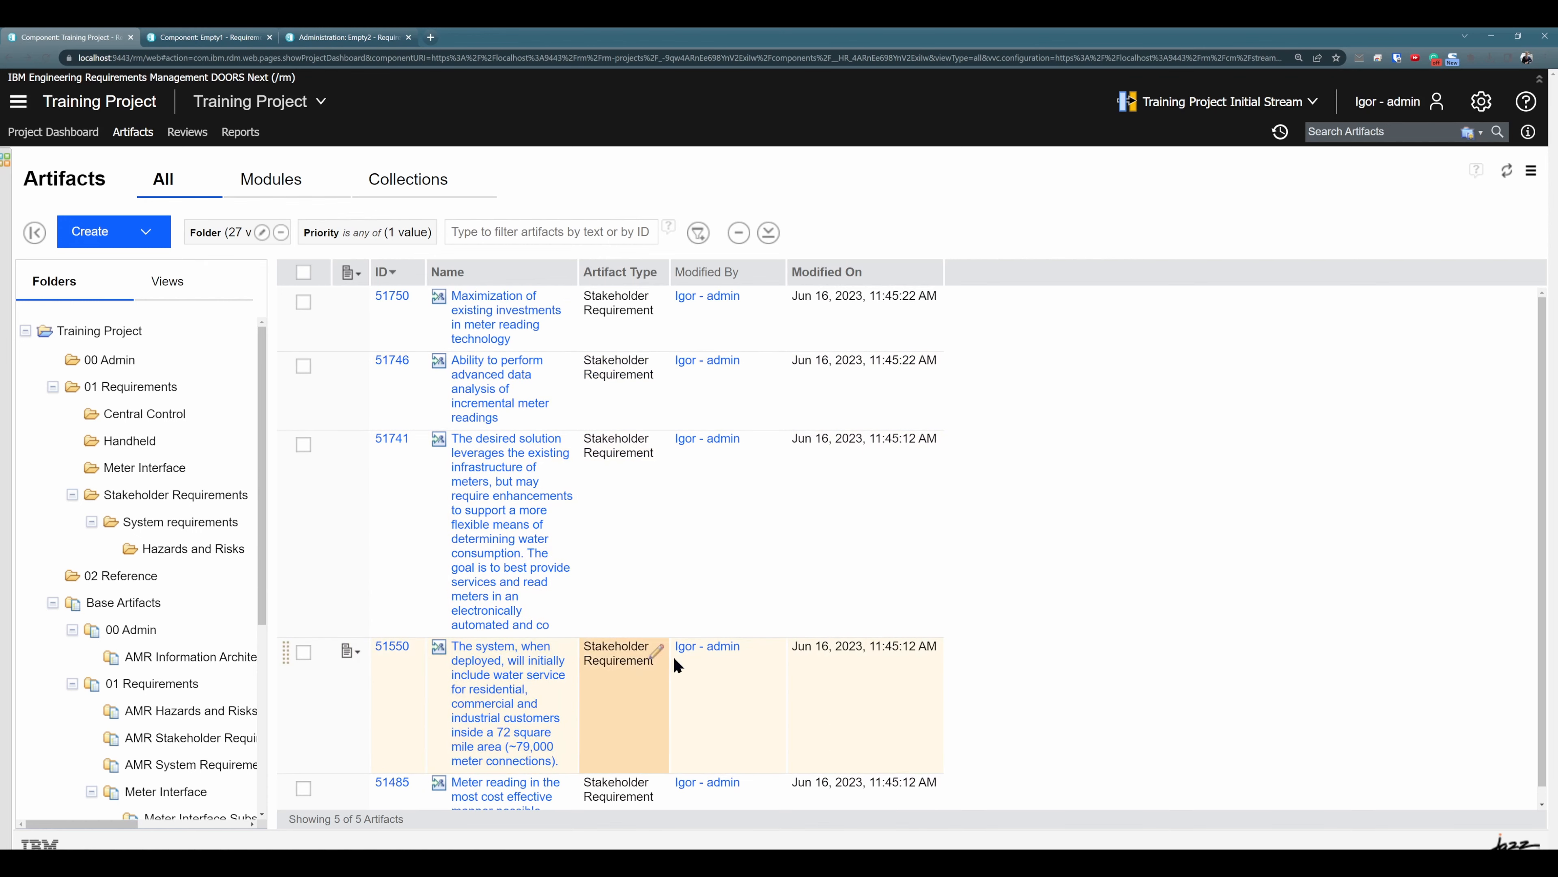
scroll(506, 530, down, 1)
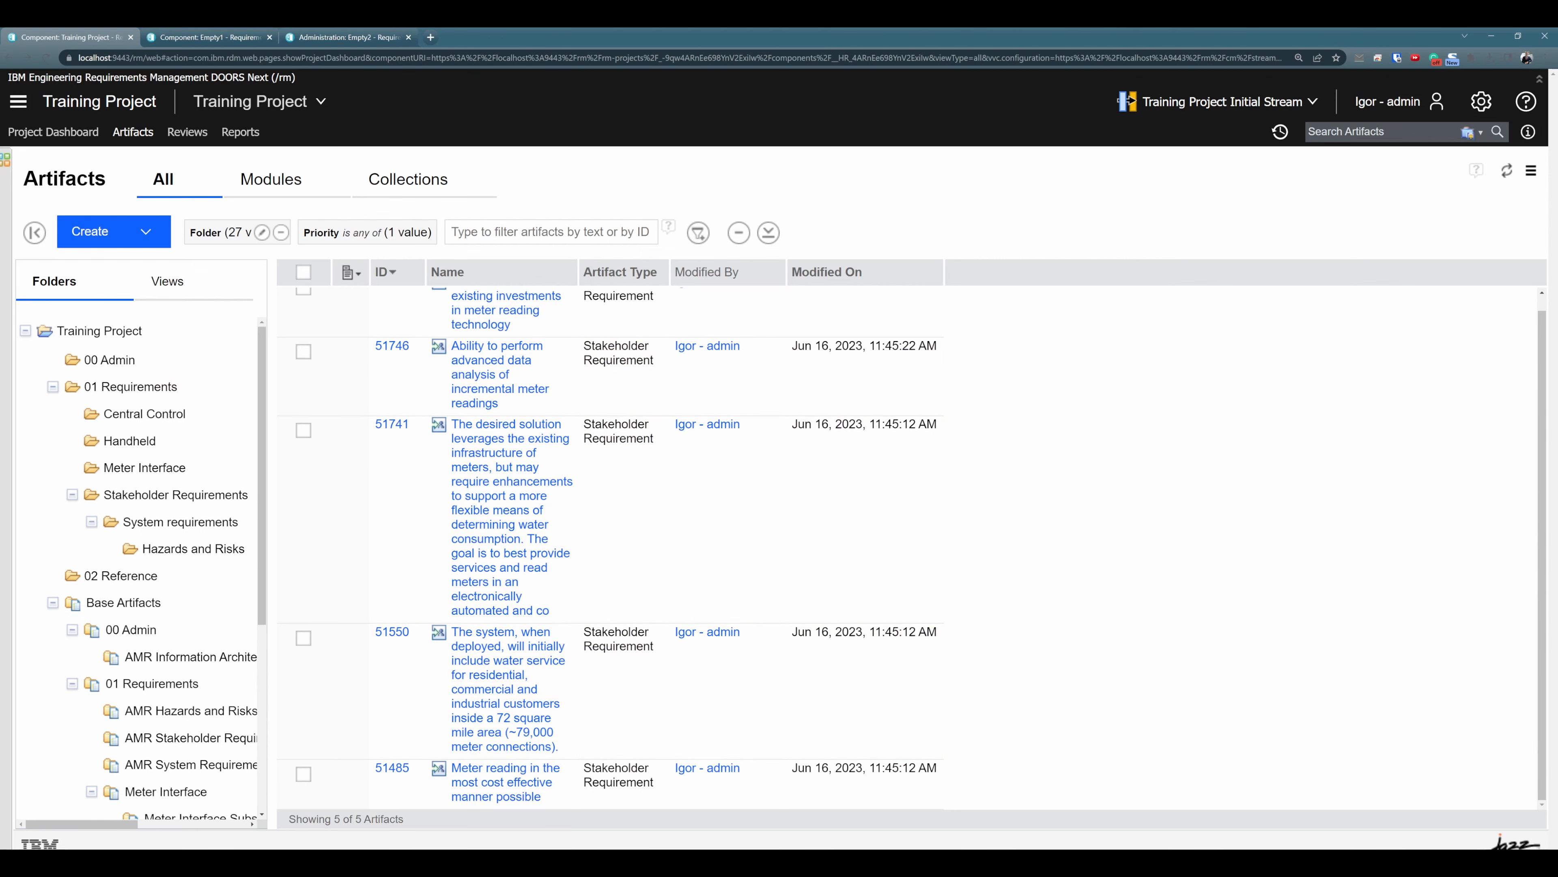
scroll(607, 547, up, 1)
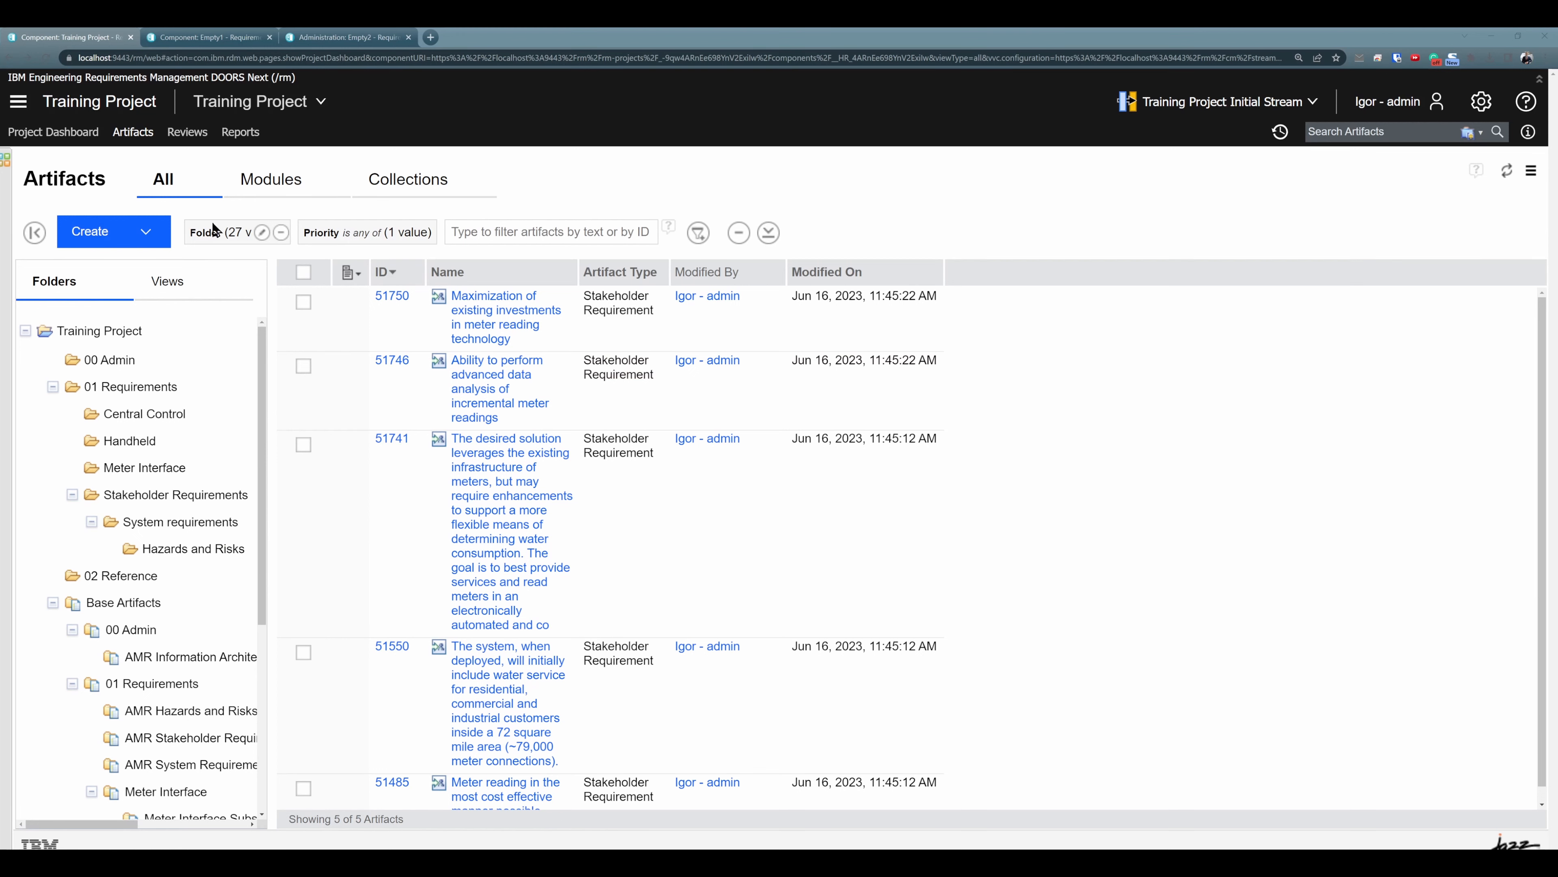
- Save the current folder and priority filters as a new personal view named "High prio artifacts"
click(173, 283)
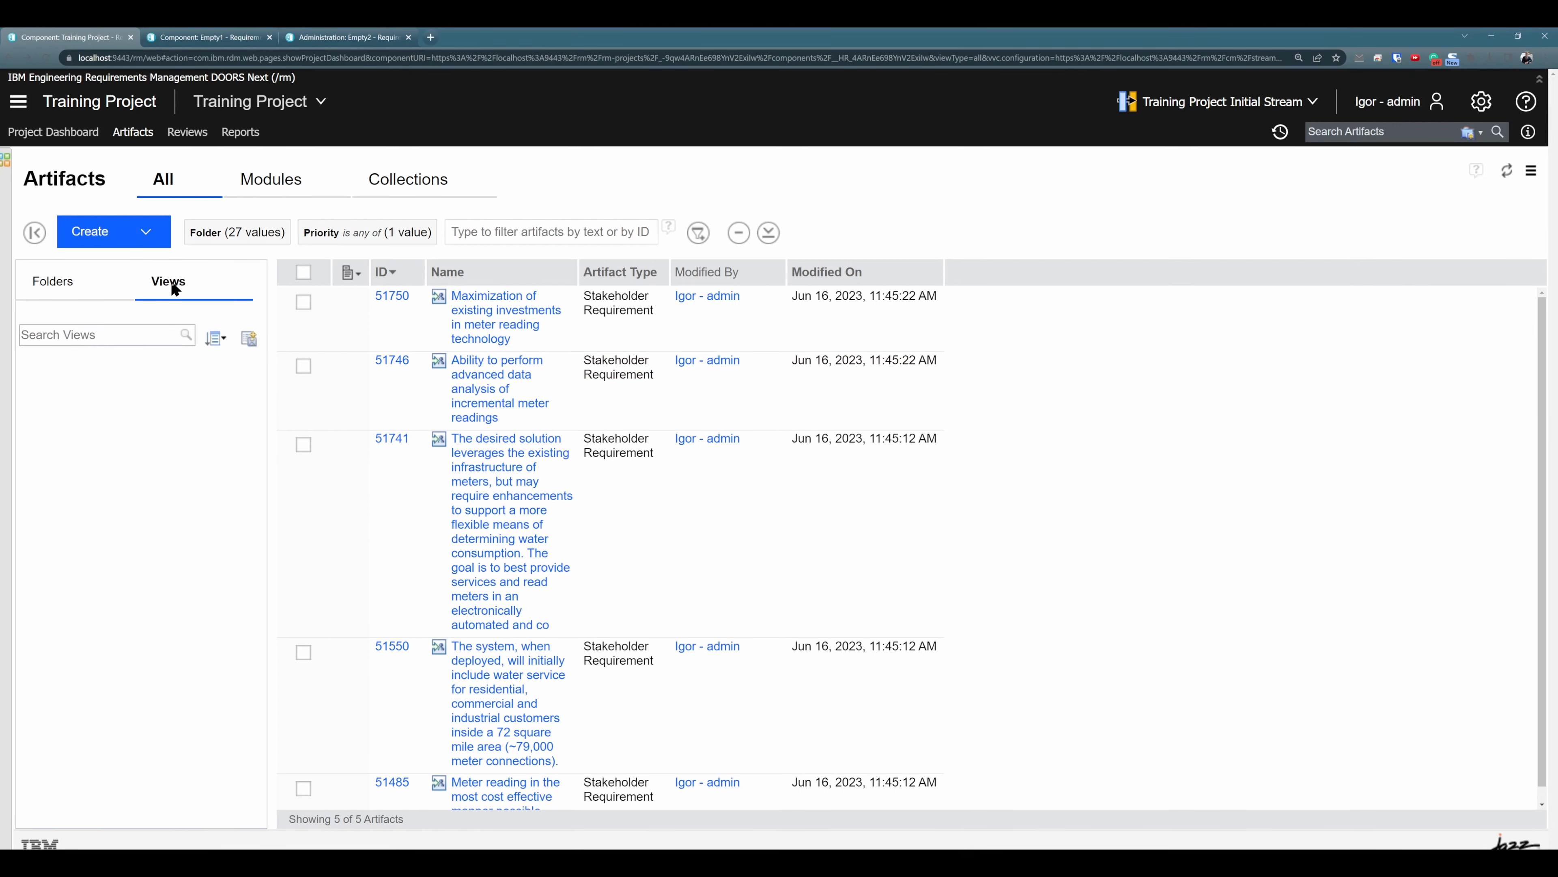
click(249, 338)
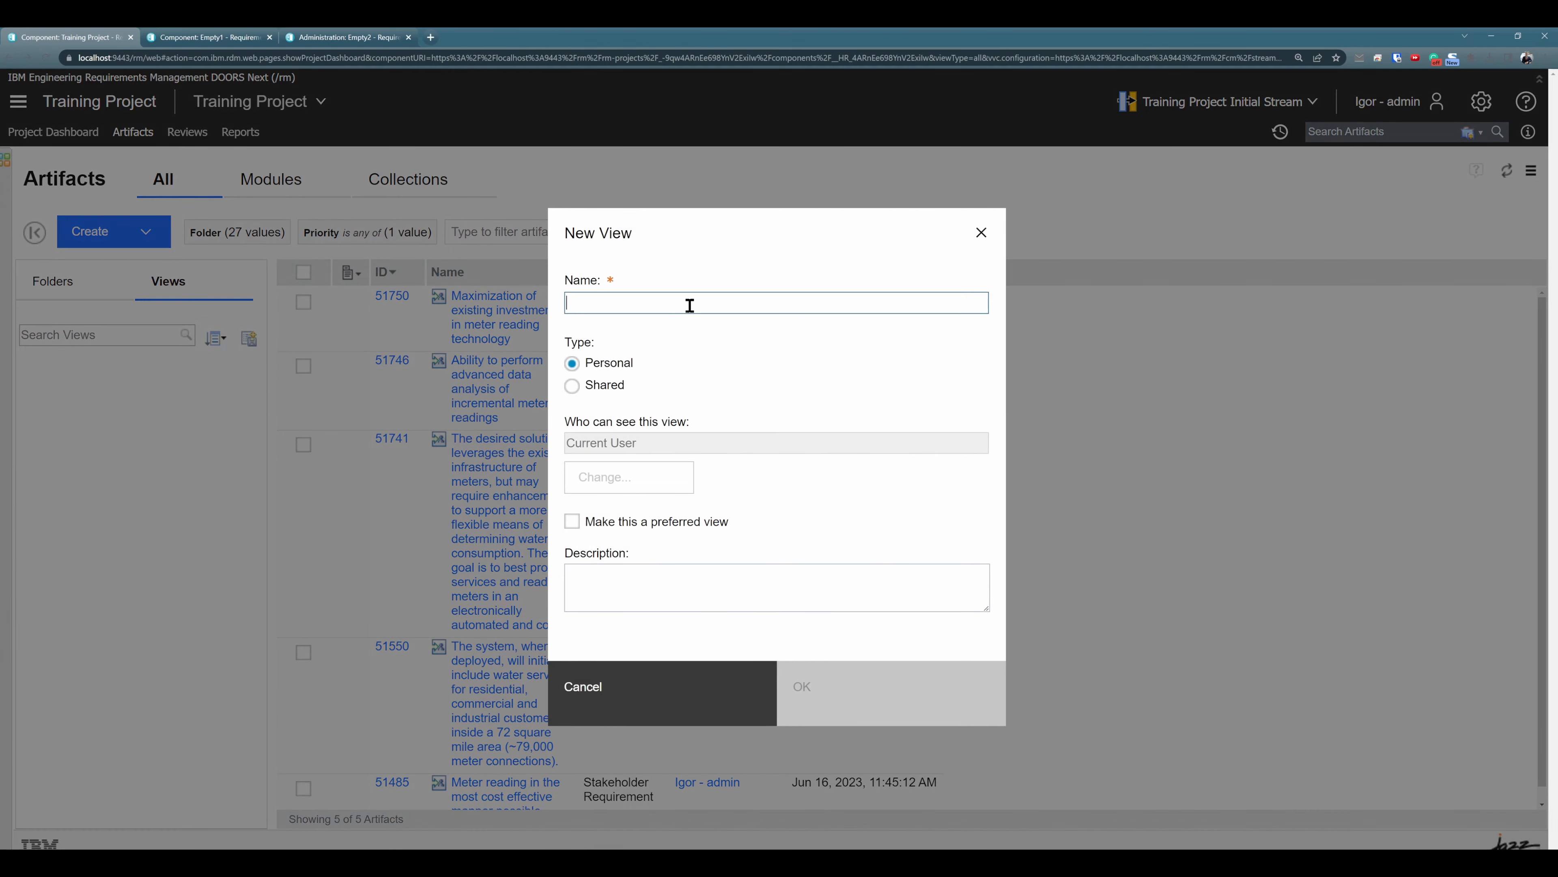
text(High prio )
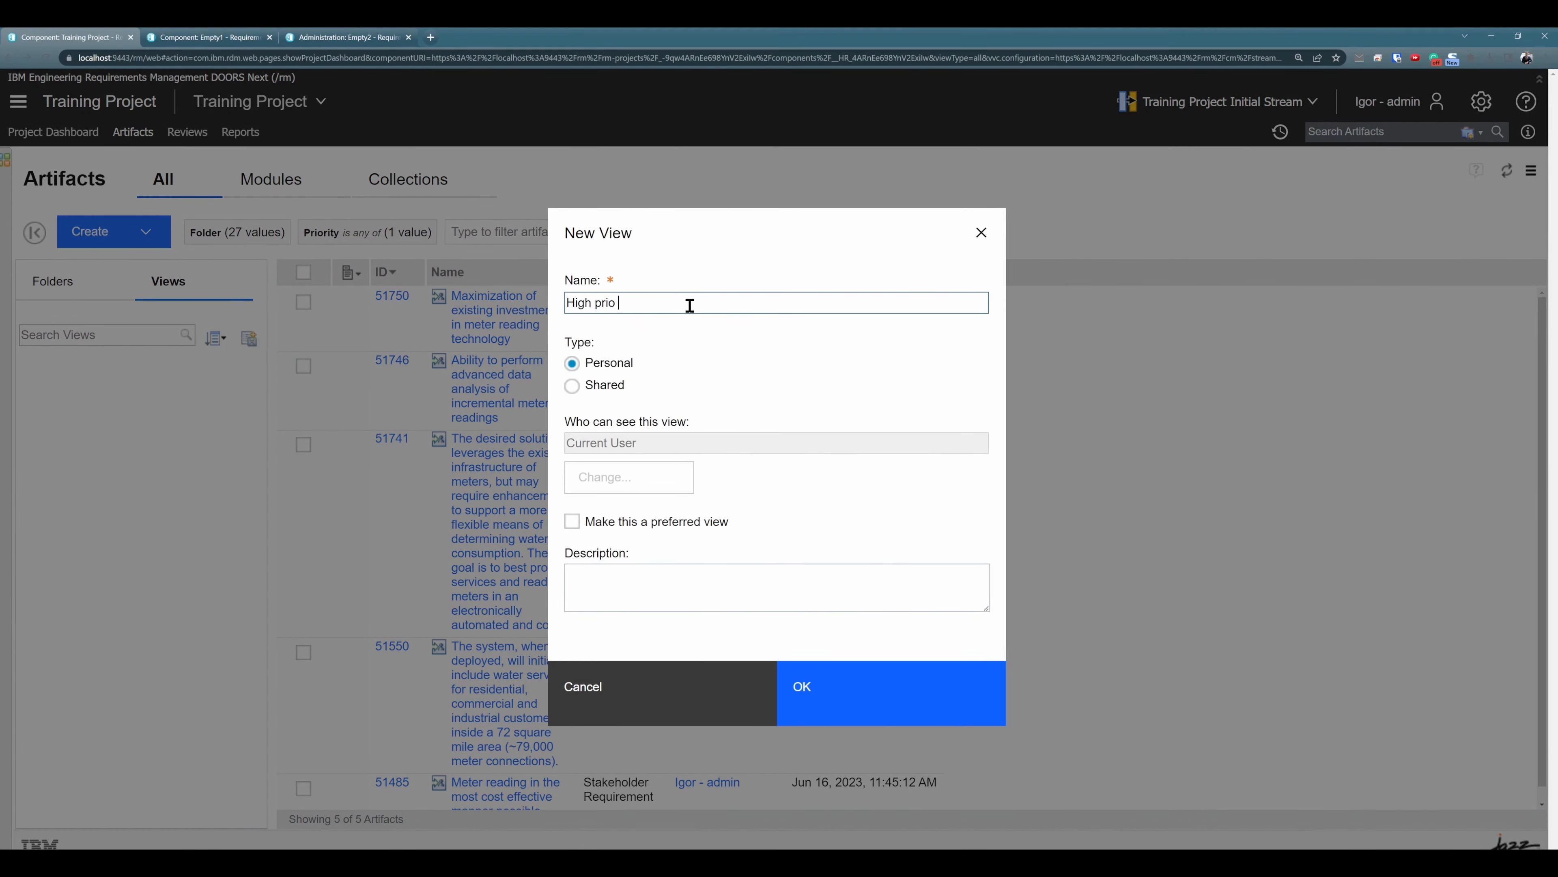
text(artifacts)
click(832, 686)
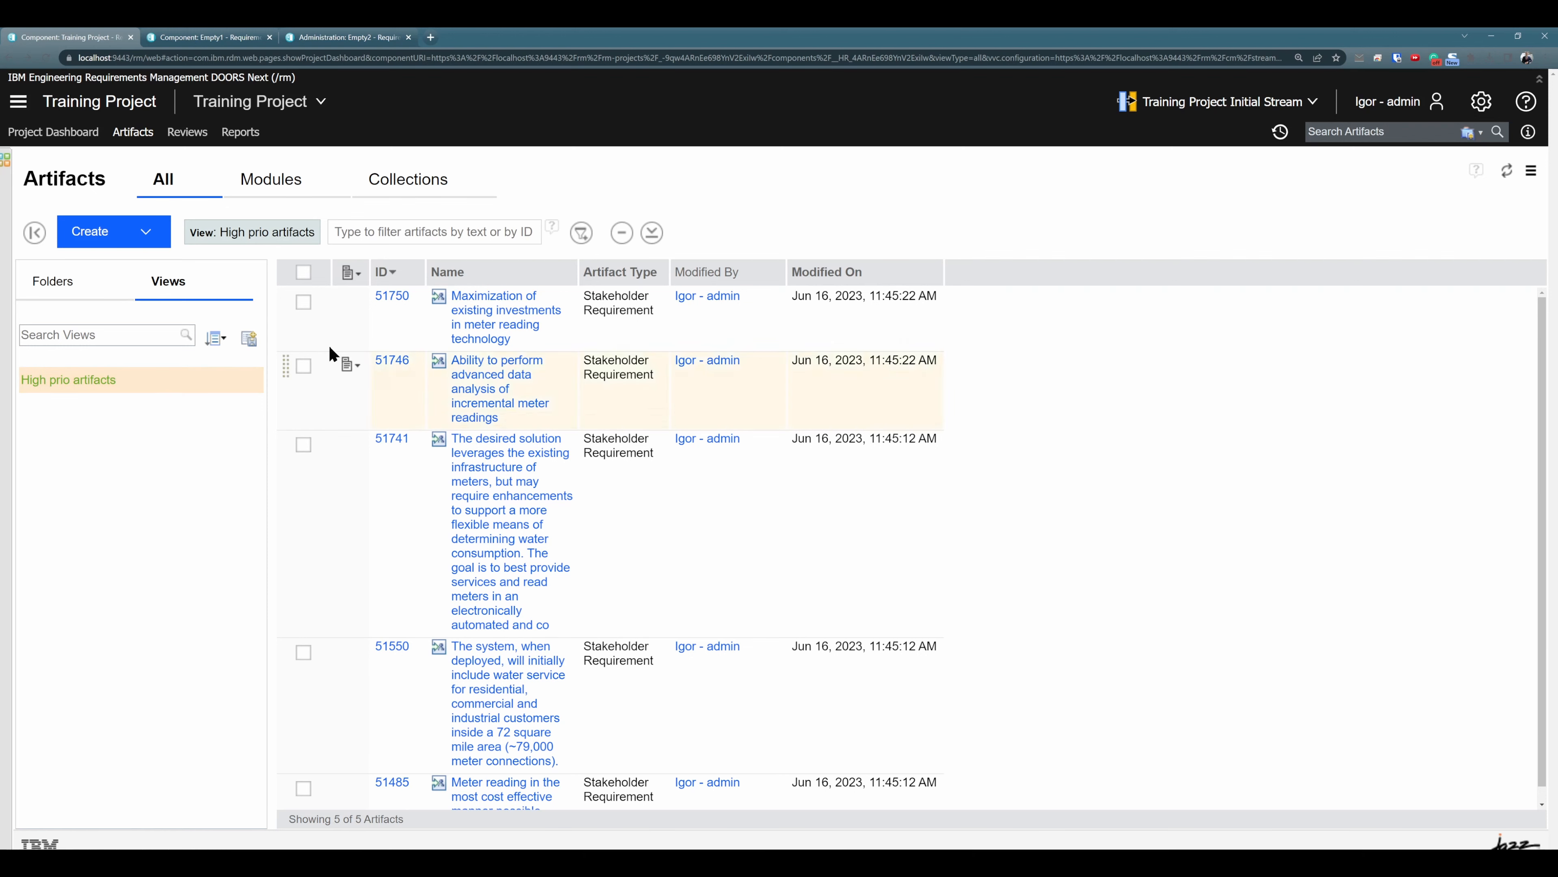
- Expand the High prio artifacts view's filter conditions and change its Priority condition from High to Medium
mouse_move(287, 241)
click(292, 234)
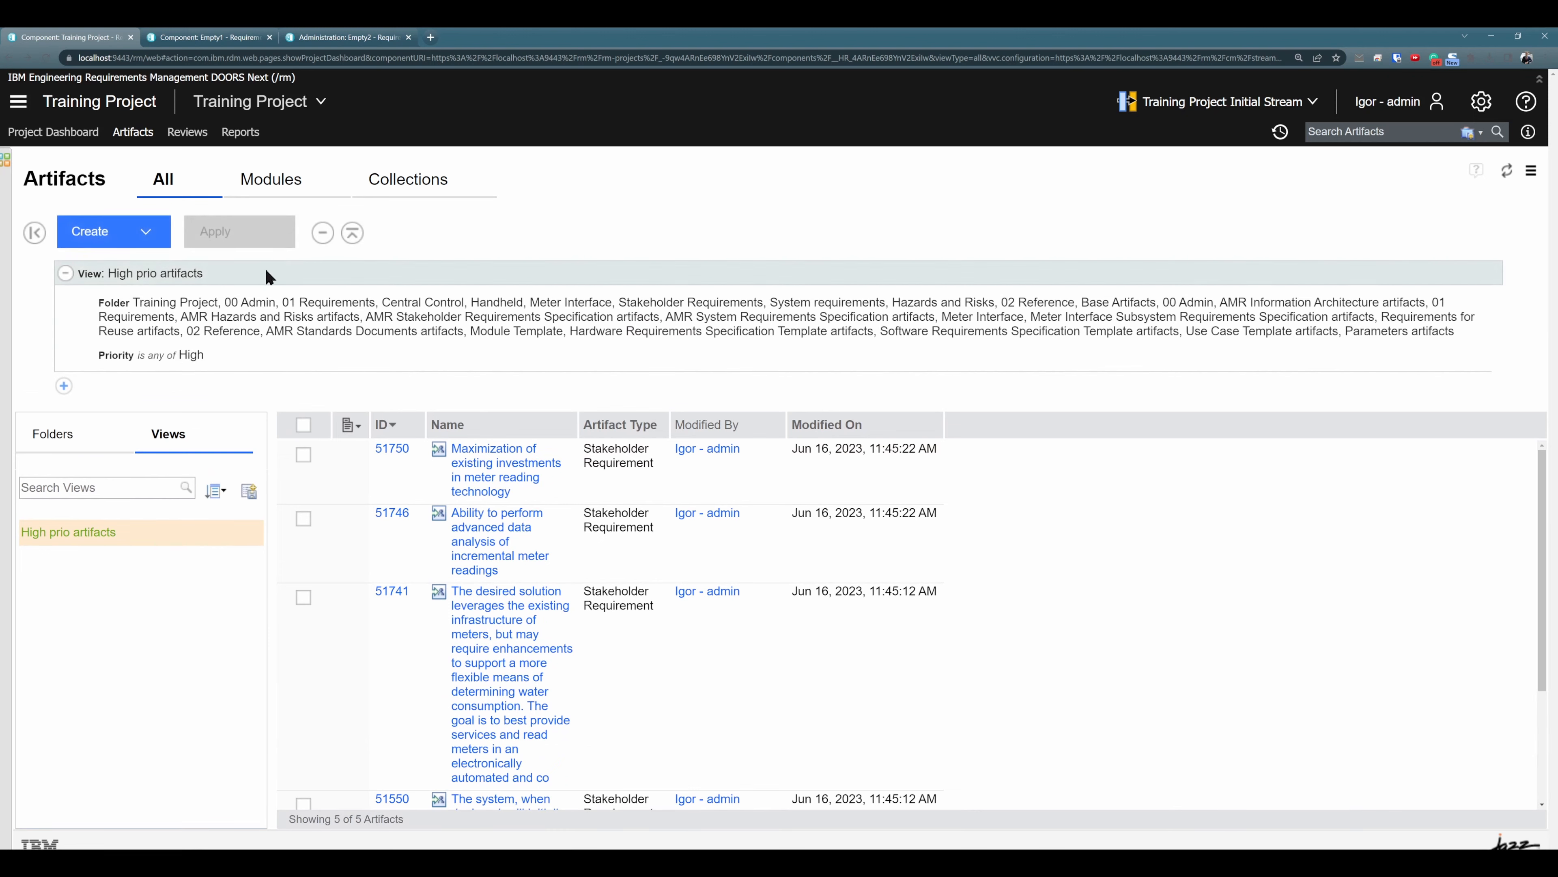
click(66, 355)
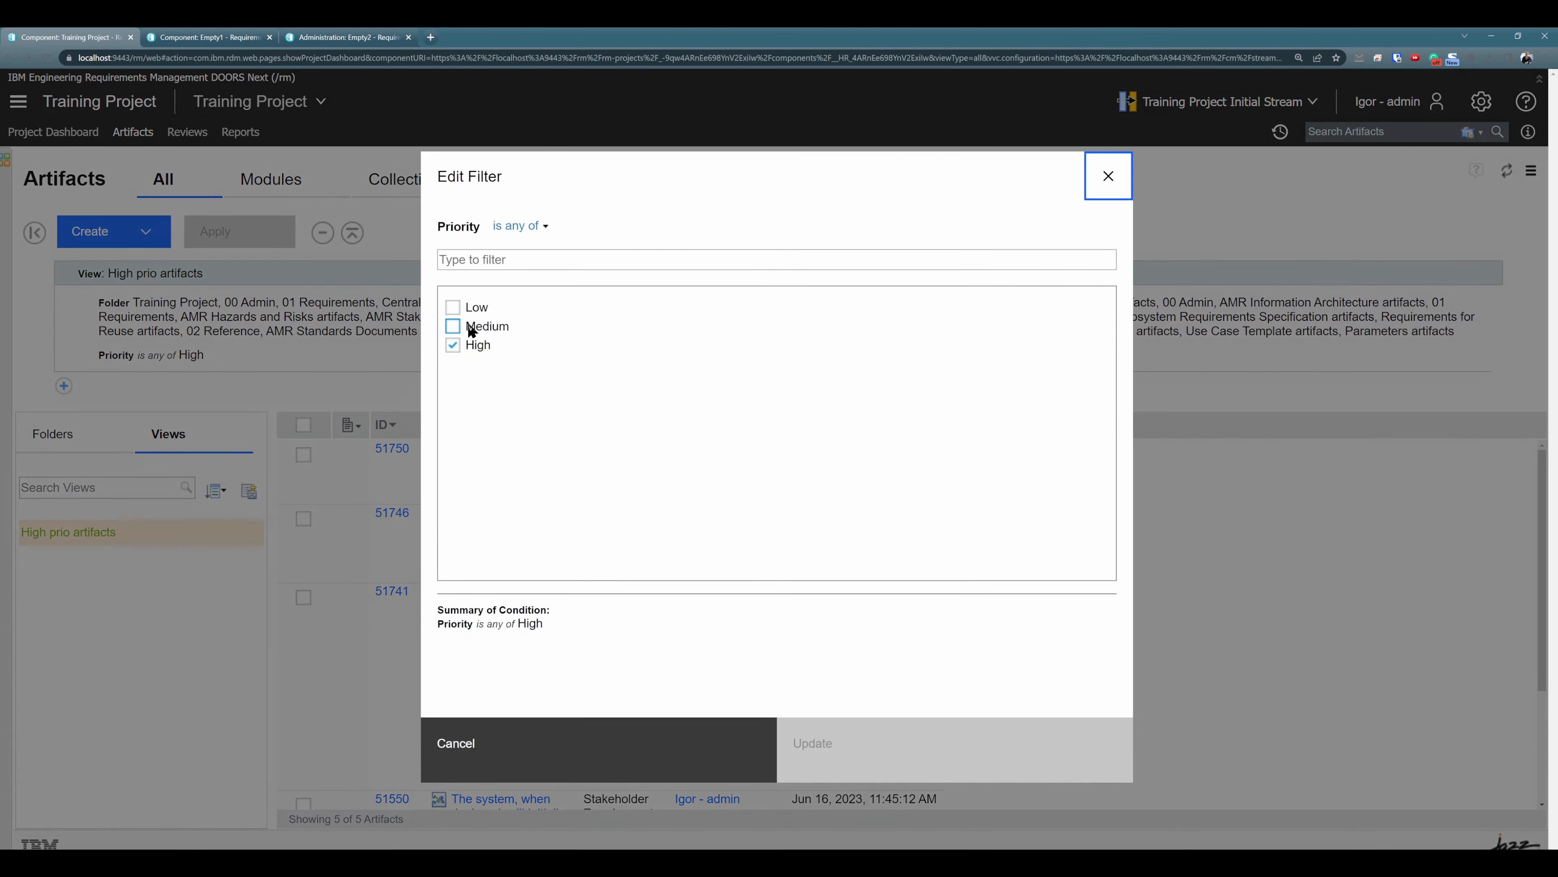
click(453, 326)
click(457, 344)
click(871, 757)
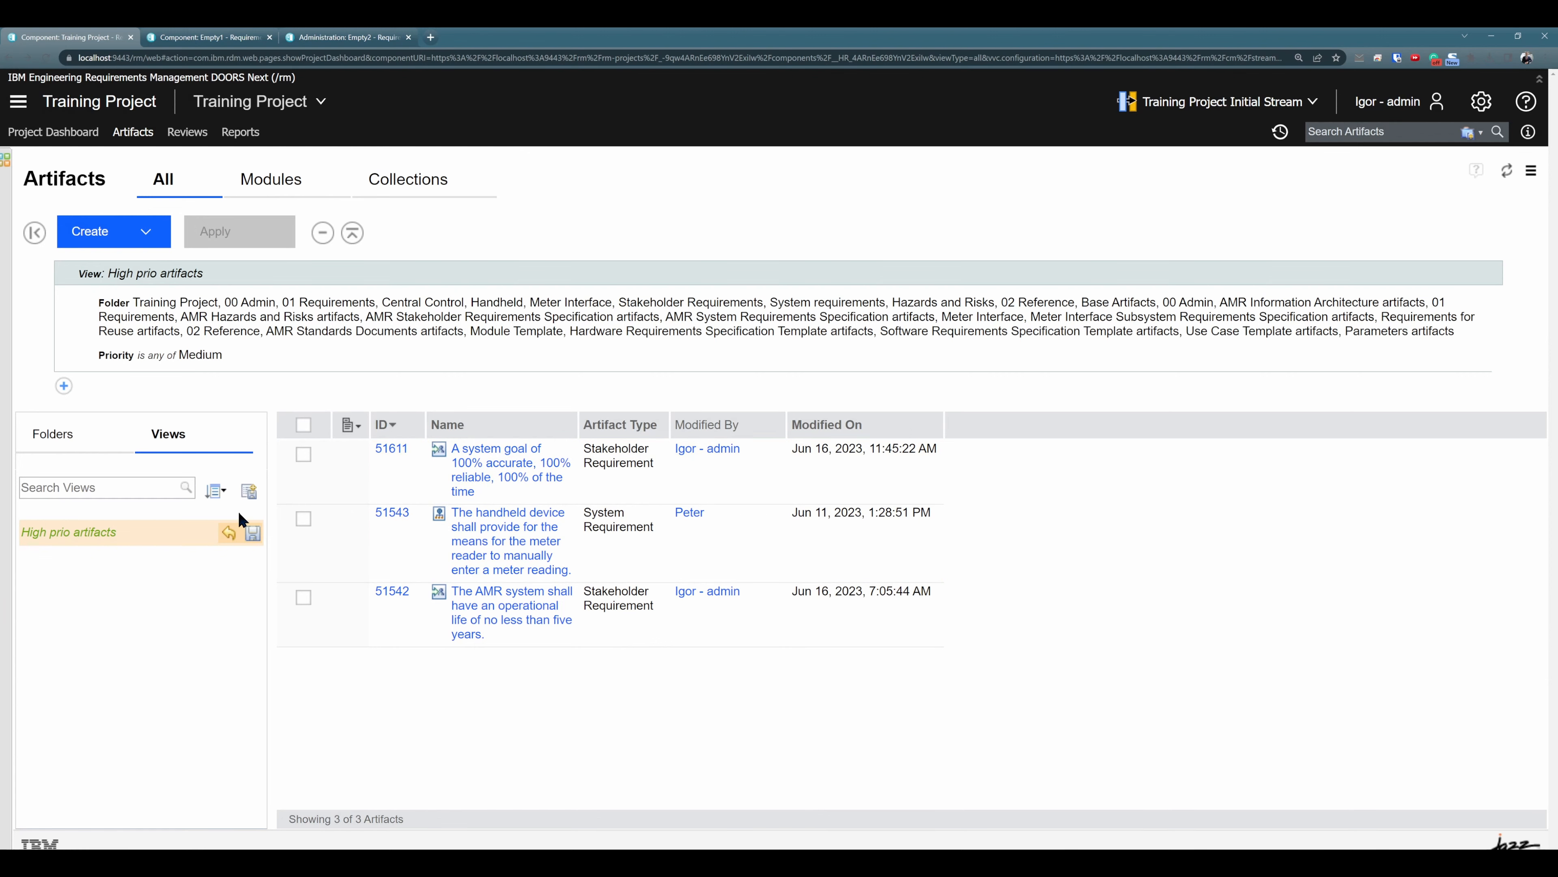
- Save the modified filter as a new personal view named "Medium Priority Artifacts"
click(248, 492)
text(Medi)
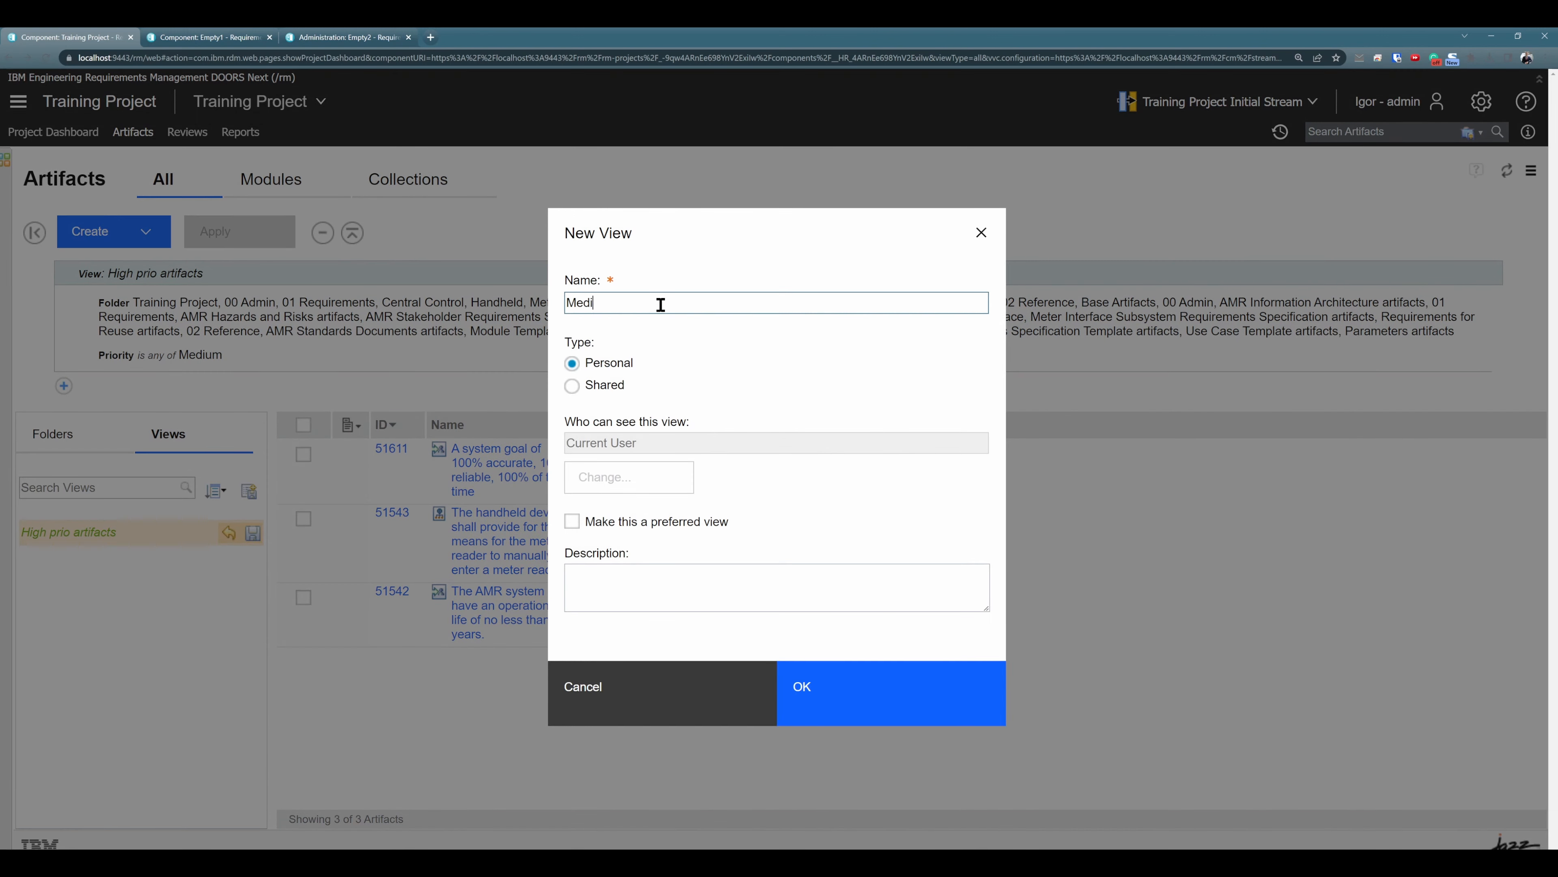
text(um Priority Artifacts)
click(824, 707)
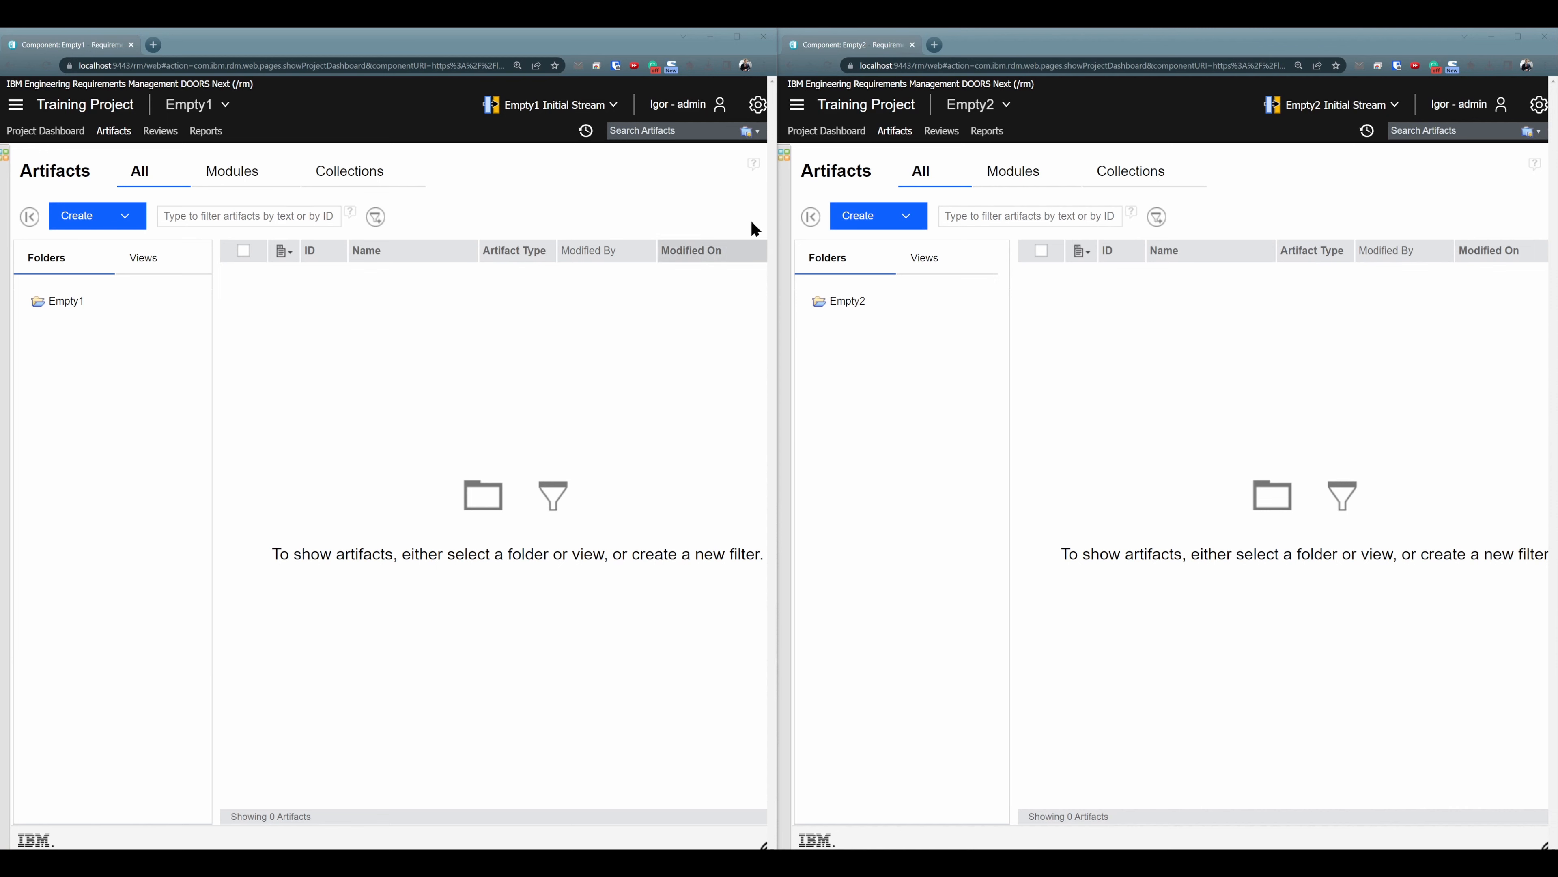
- Open the component properties of the Empty1 component
click(760, 110)
click(760, 109)
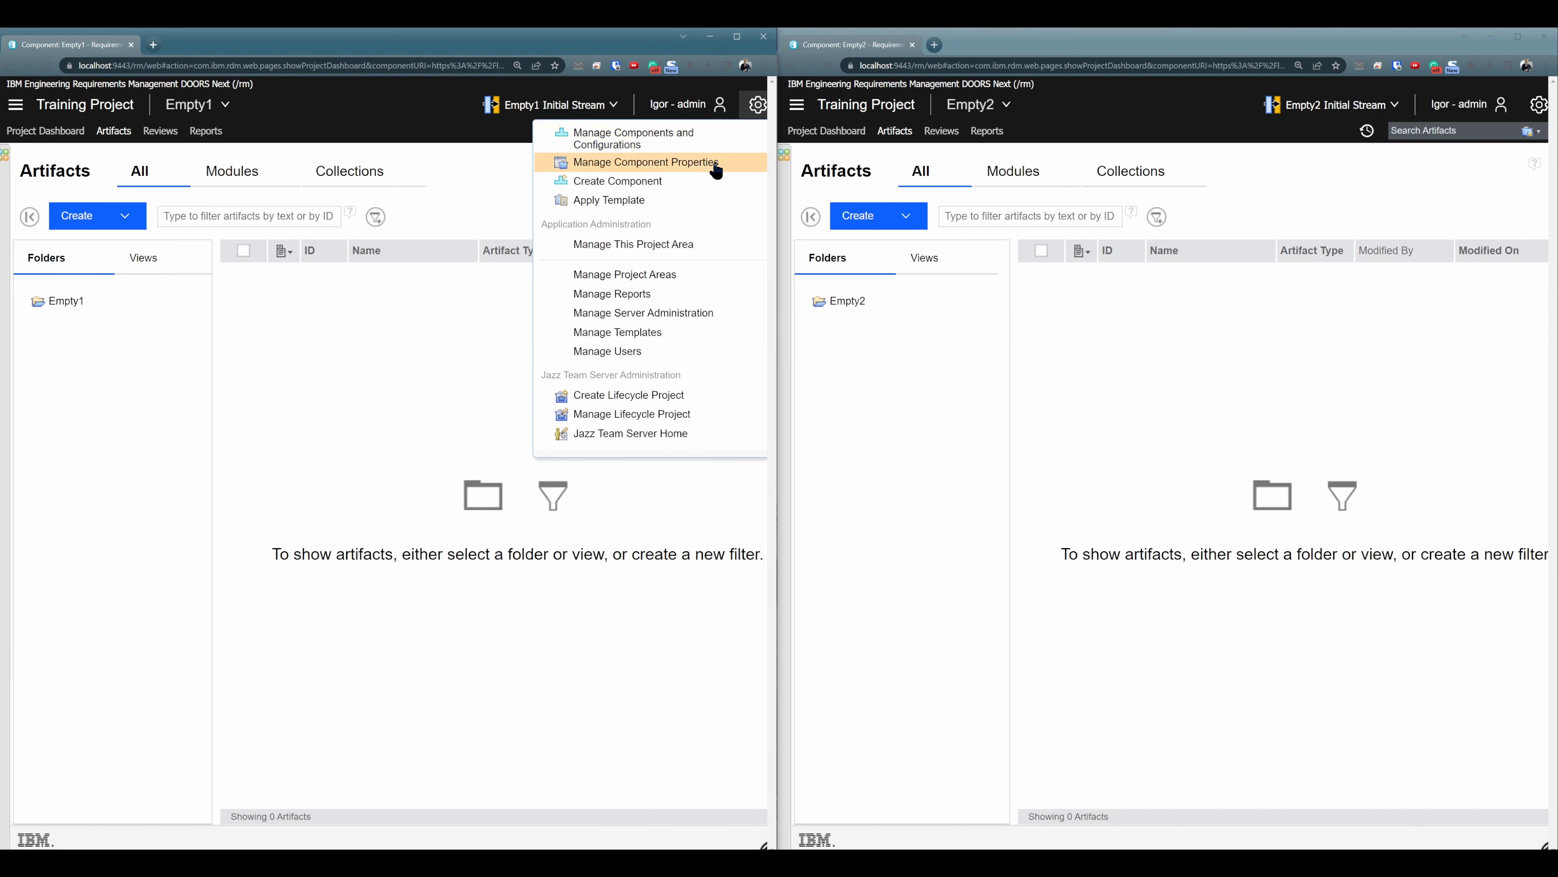
click(645, 162)
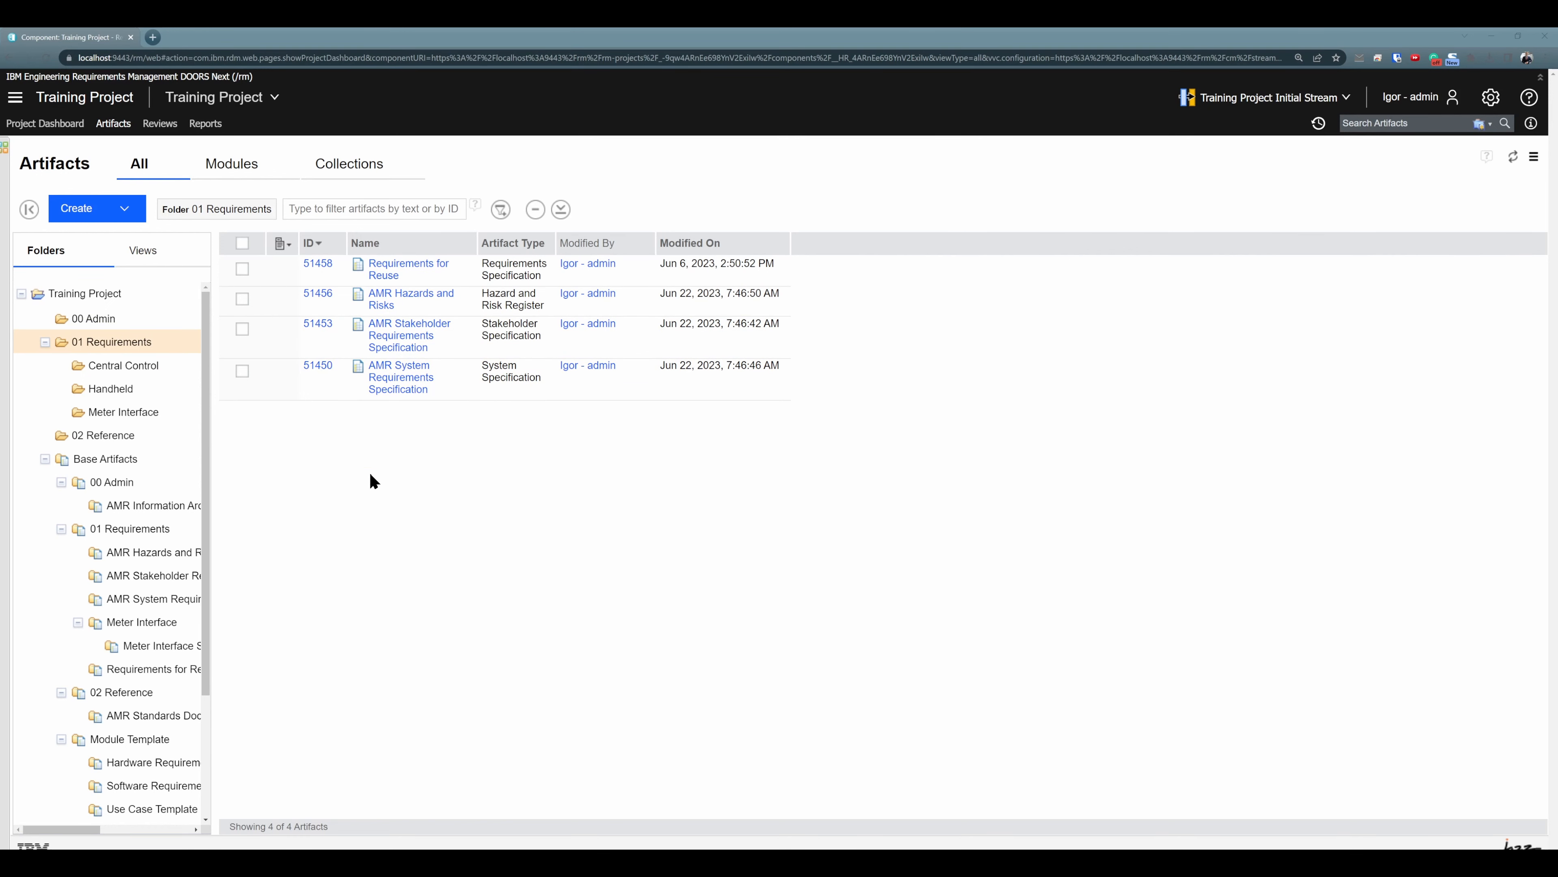
- Examine the Base Artifacts folder and its AMR Stakeholder Requirements artifacts subfolder in the Training Project component
click(92, 461)
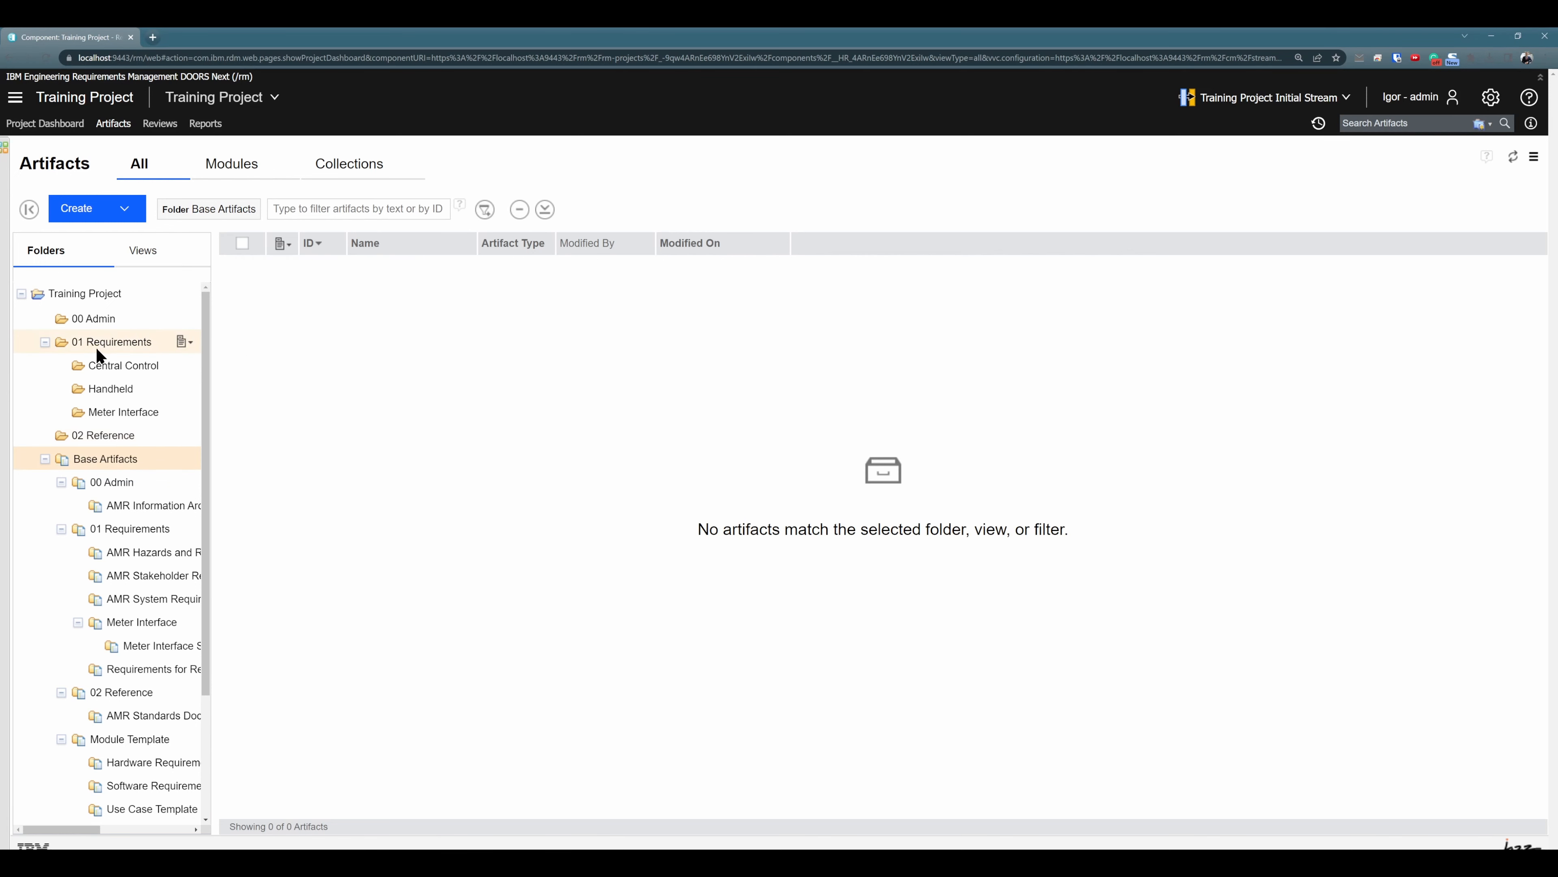
click(142, 577)
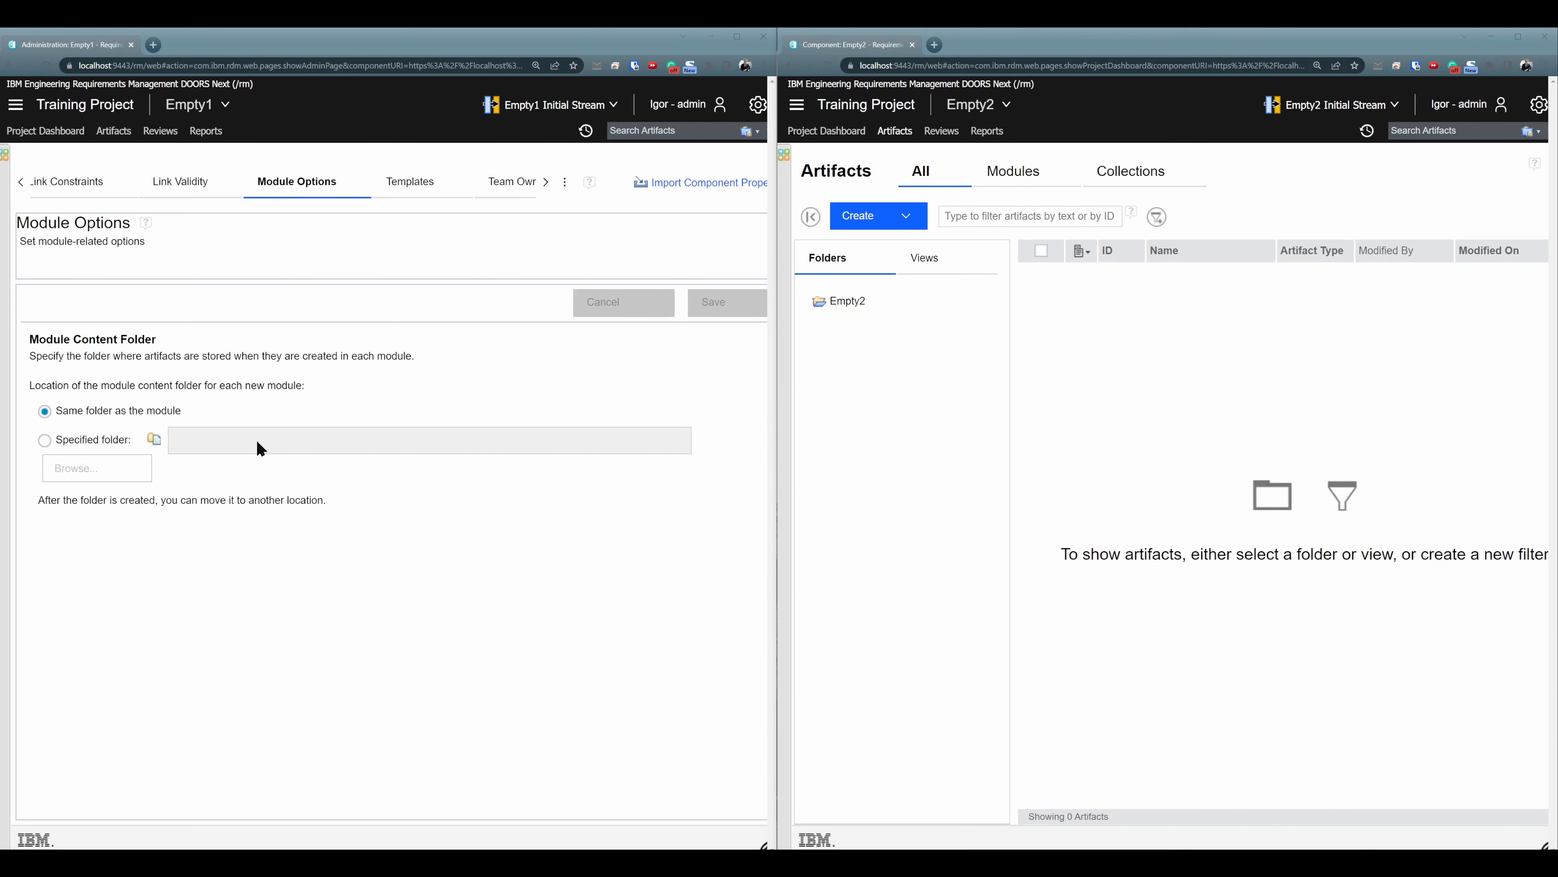
- Choose a specified folder as Empty1's module content location, check the folders available for it, and cancel the folder selection
click(46, 437)
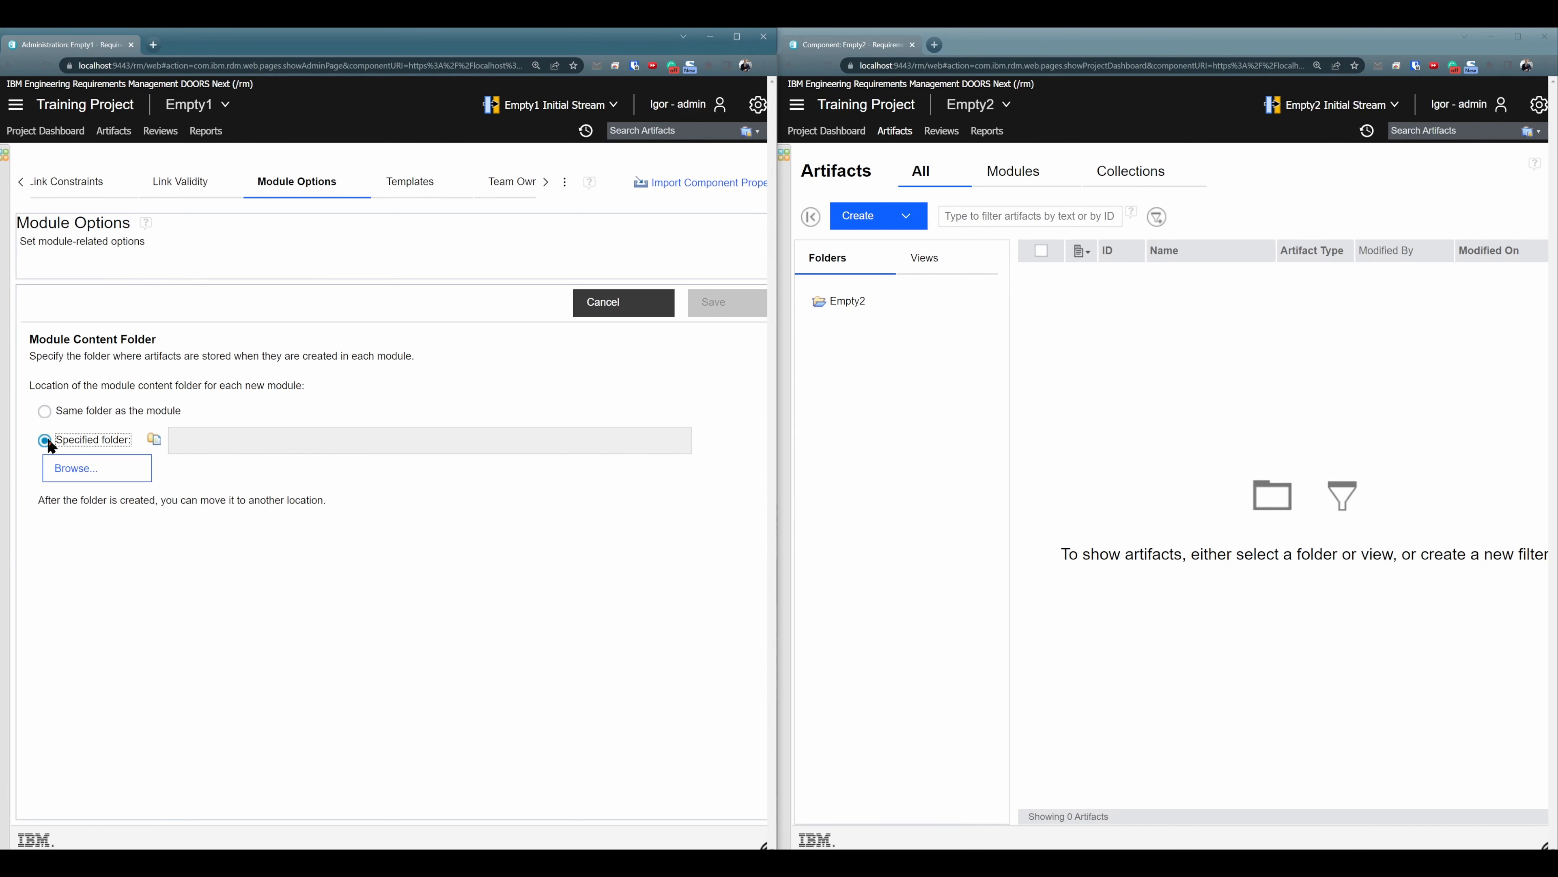
click(120, 477)
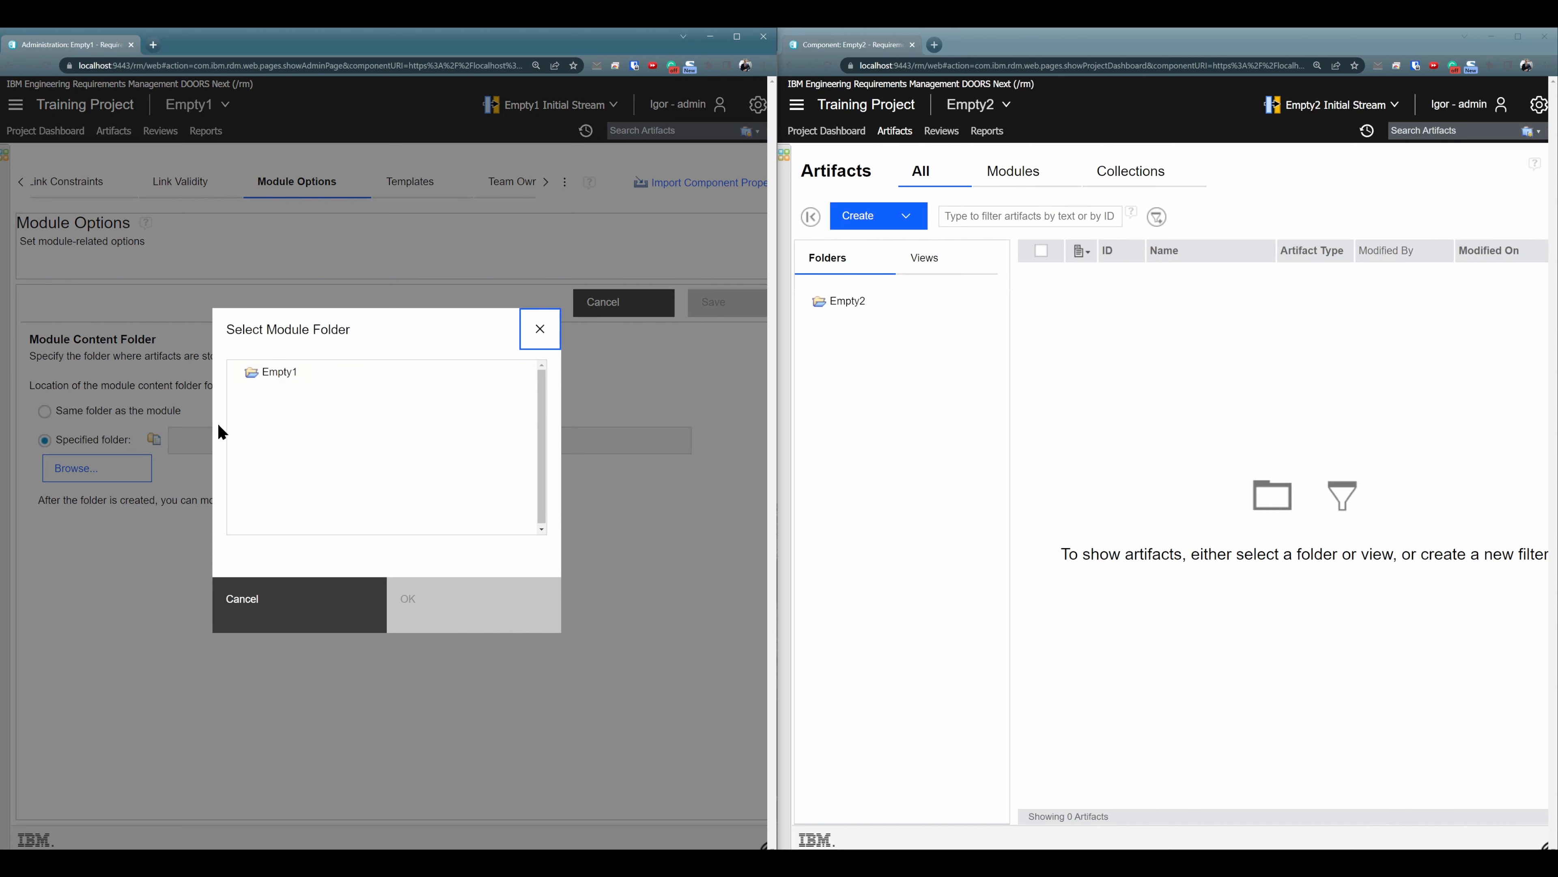
click(319, 617)
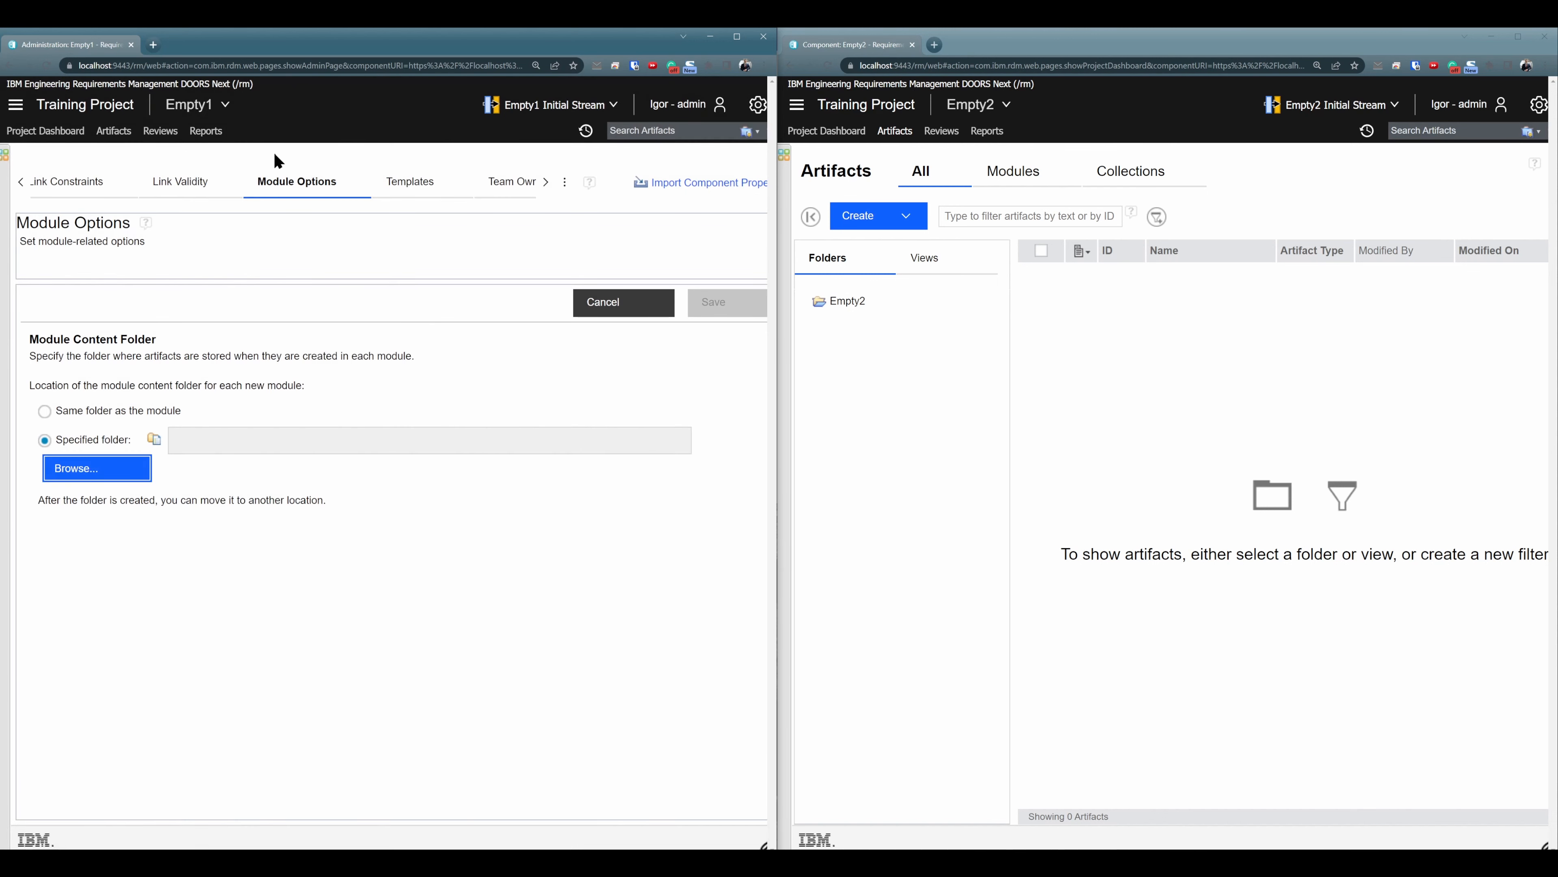
- Create a folder named "Base Artifacts Folder" under the Empty1 root folder
click(122, 132)
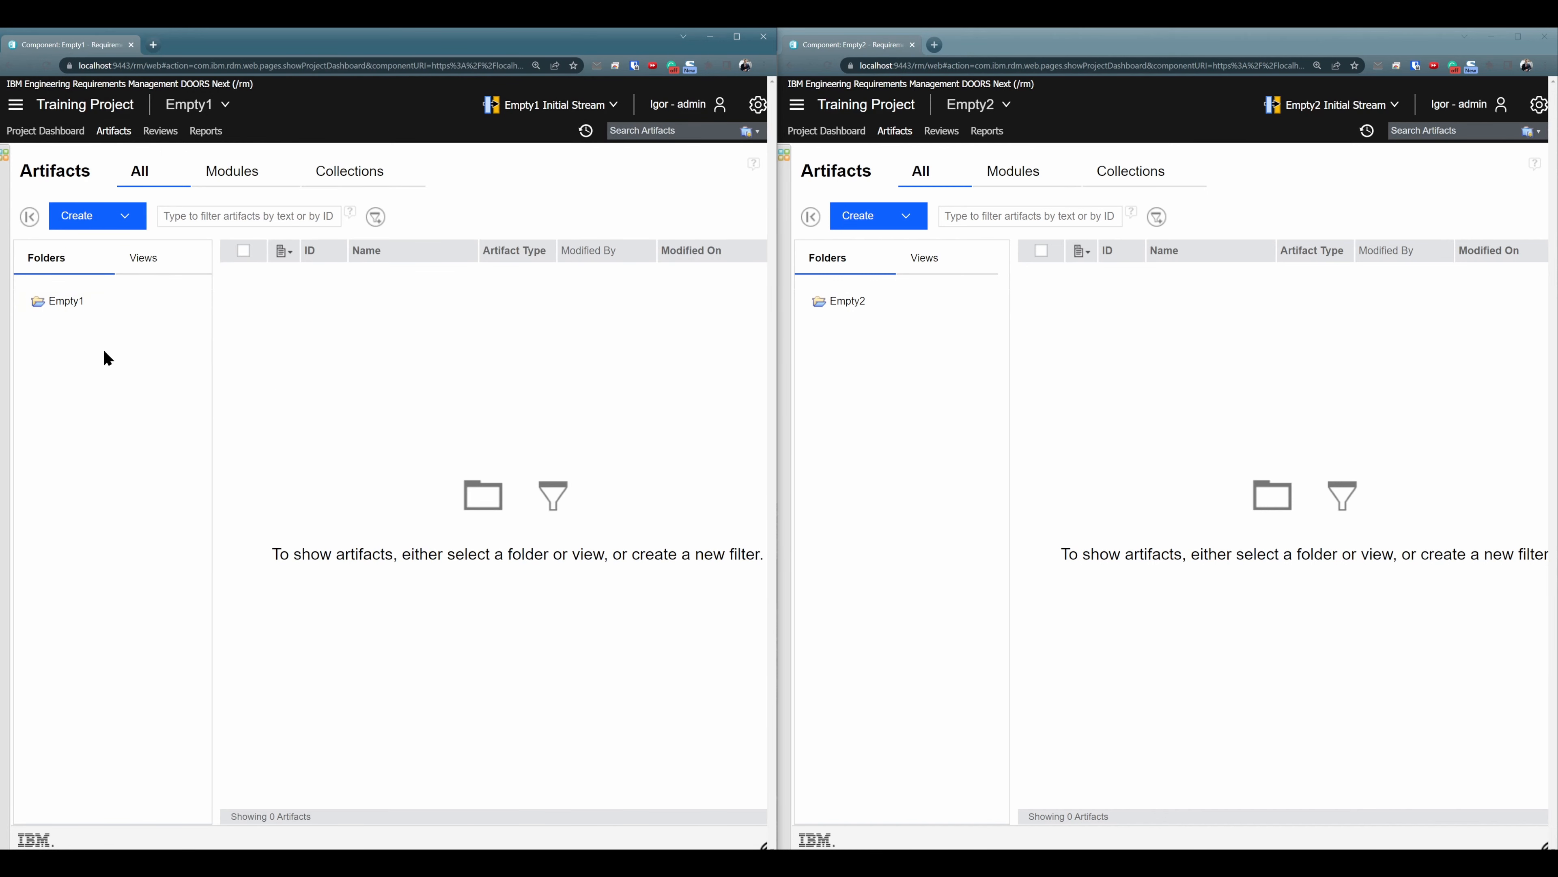
right_click(64, 302)
click(116, 325)
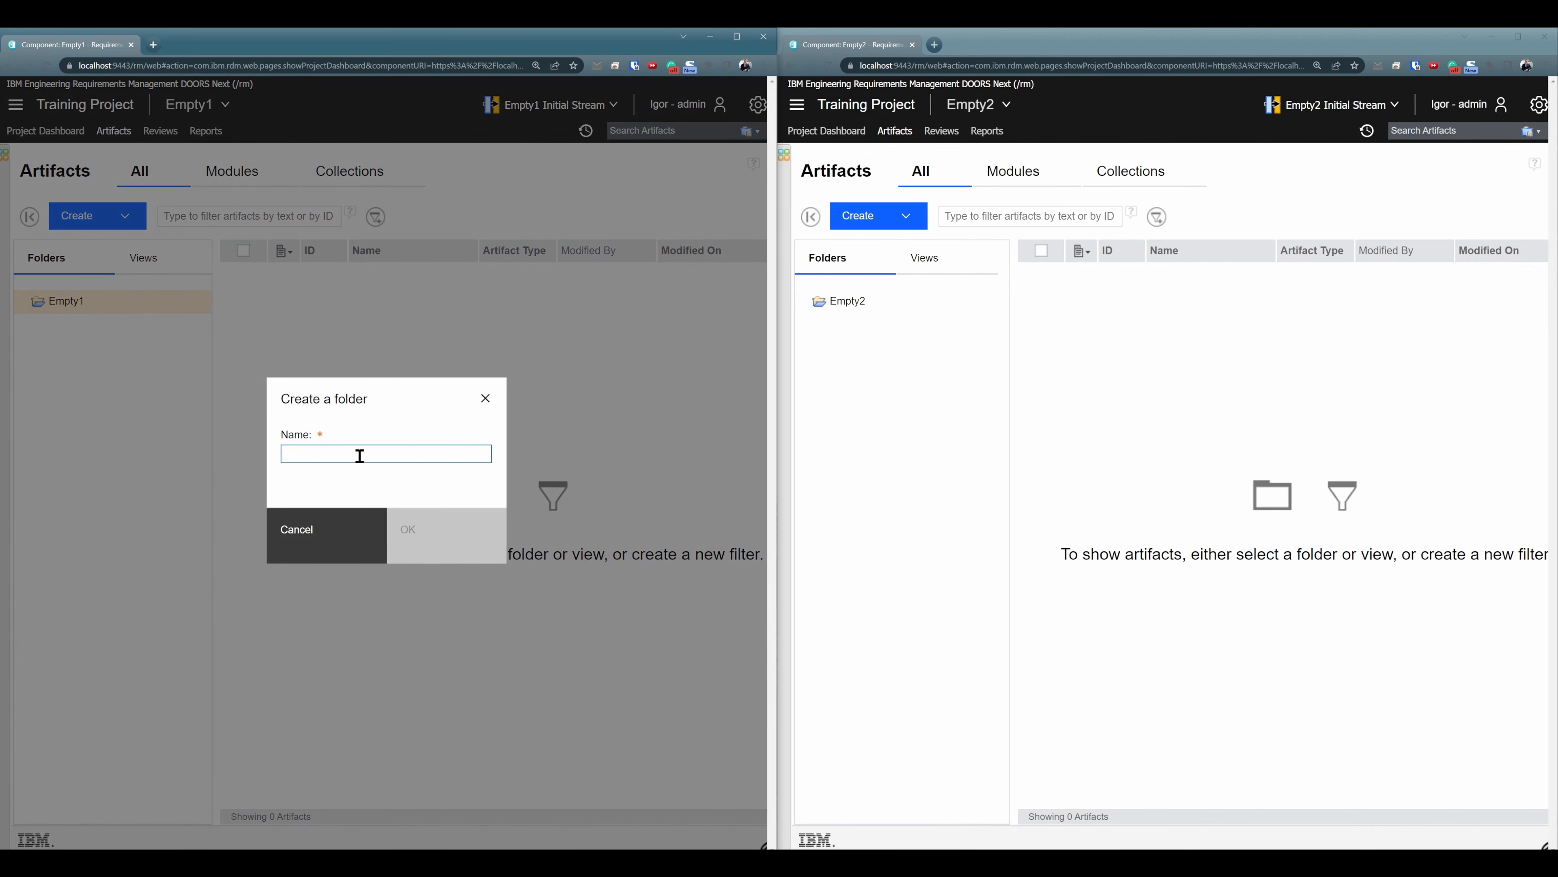
text(Base Artifacts Folder)
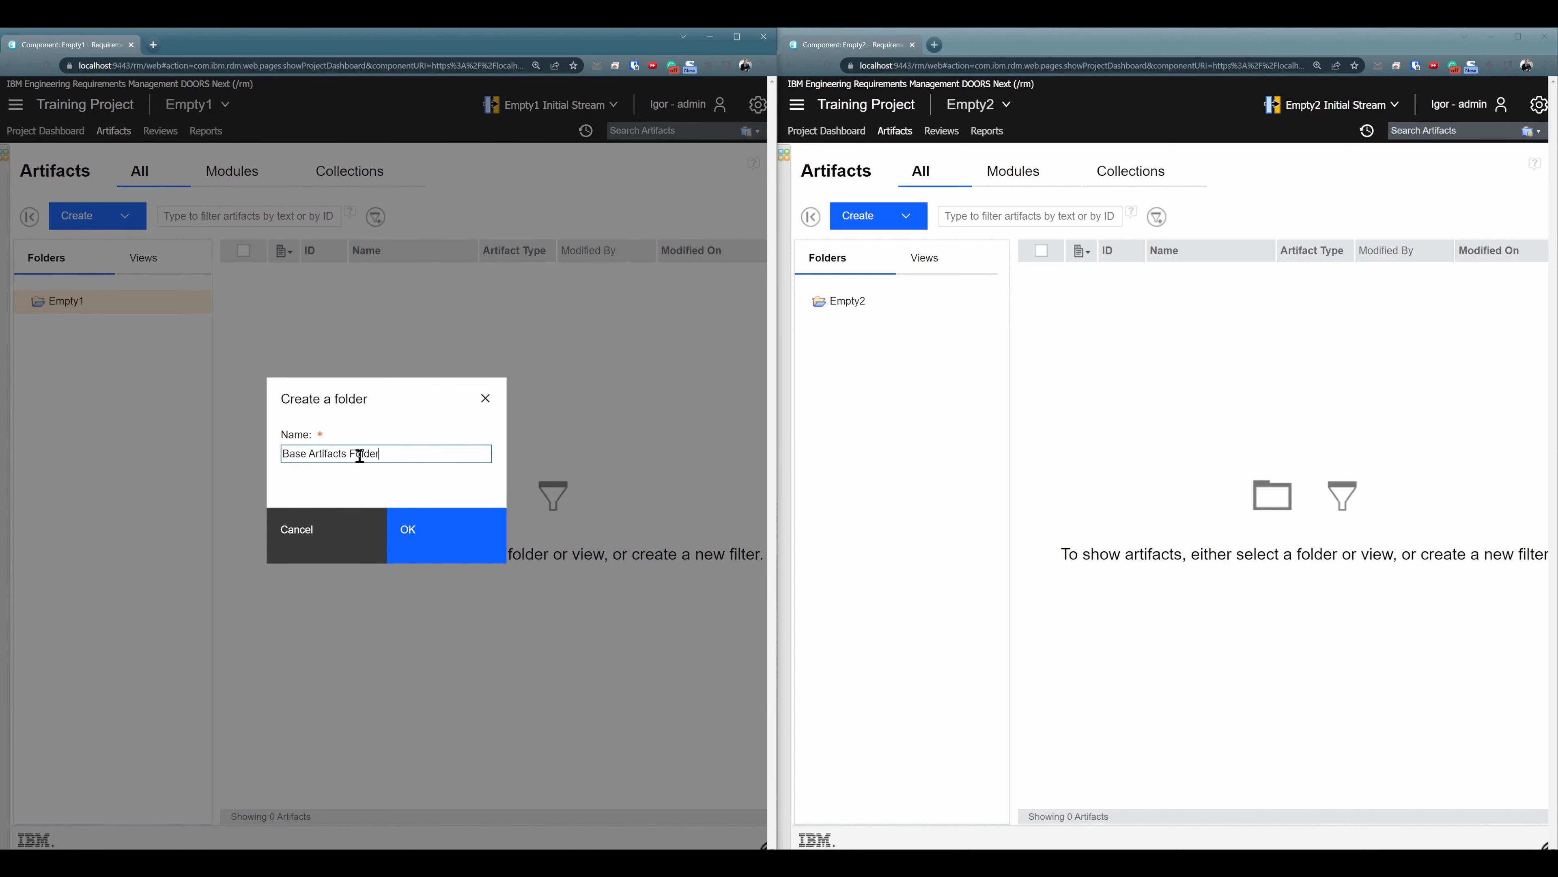
click(429, 532)
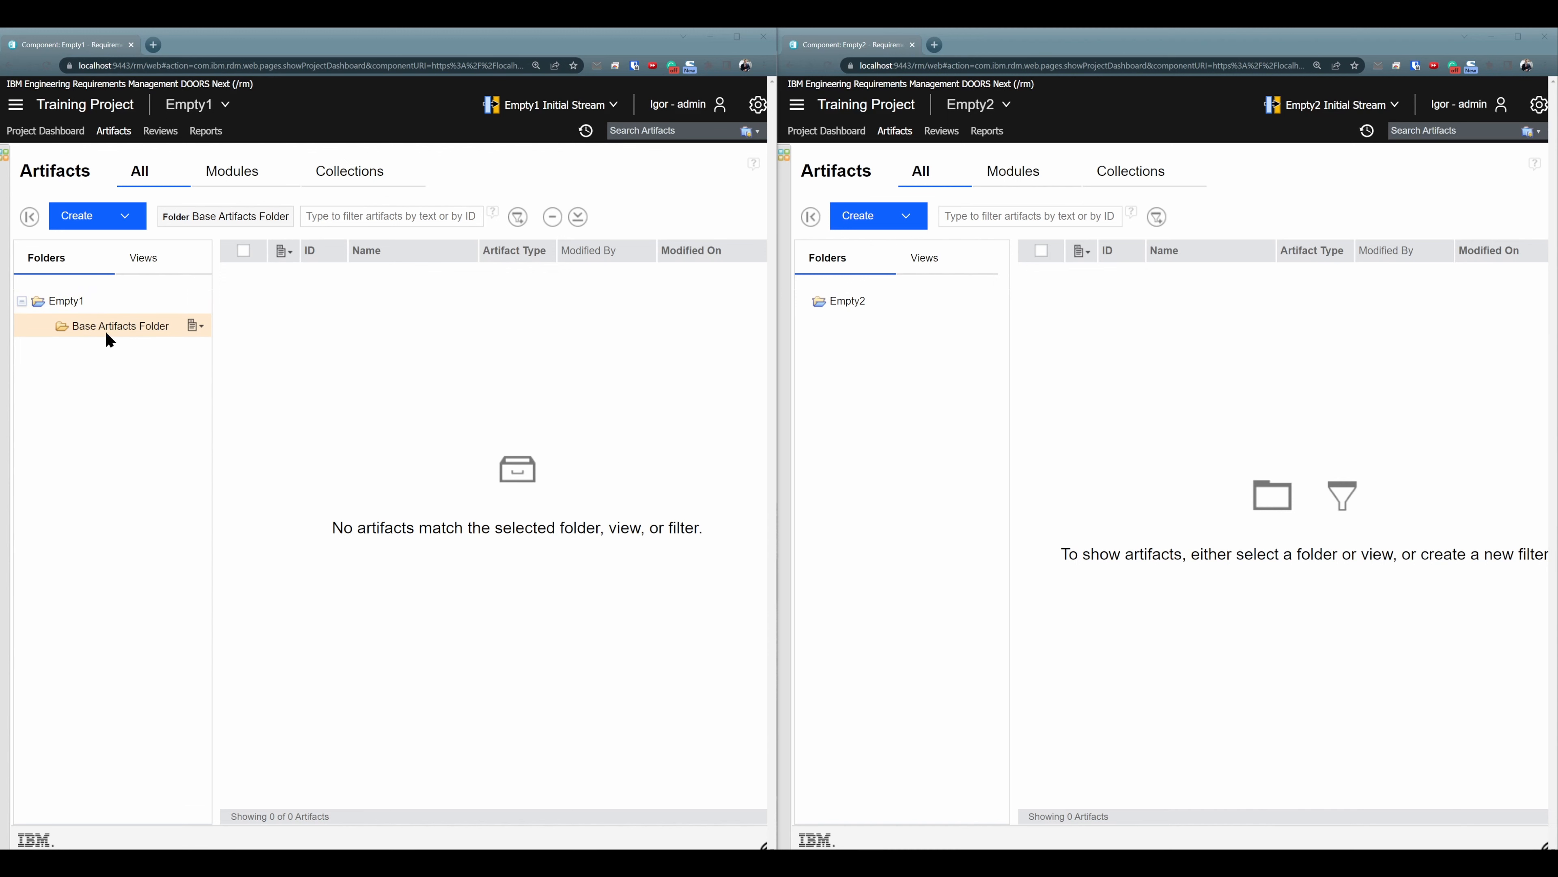
- Set Empty1's module content folder to Base Artifacts Folder in the module options and save the setting
click(758, 105)
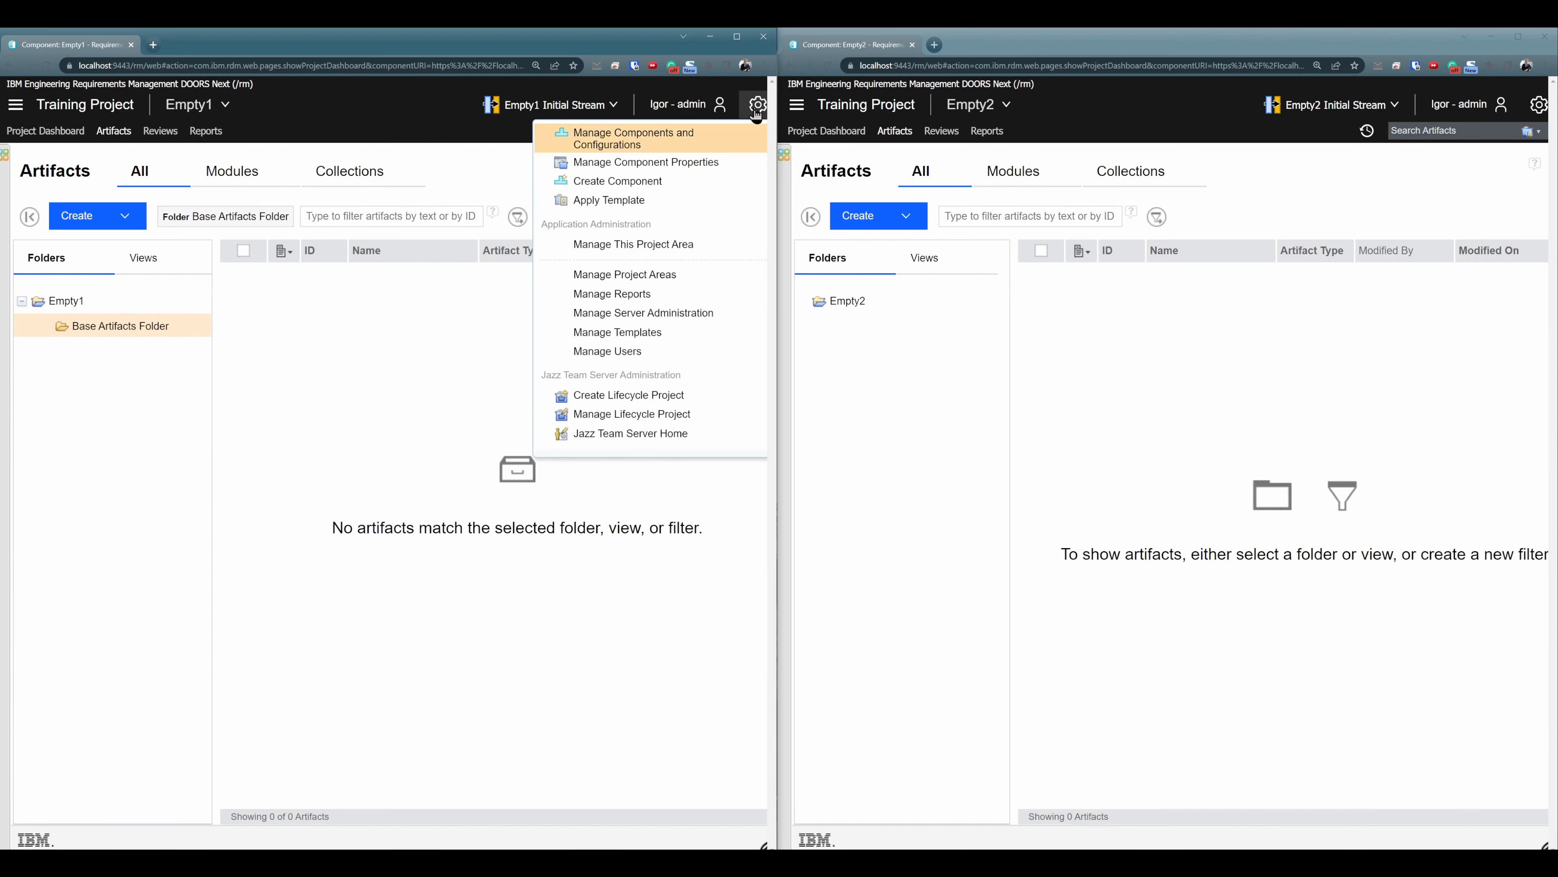
click(675, 163)
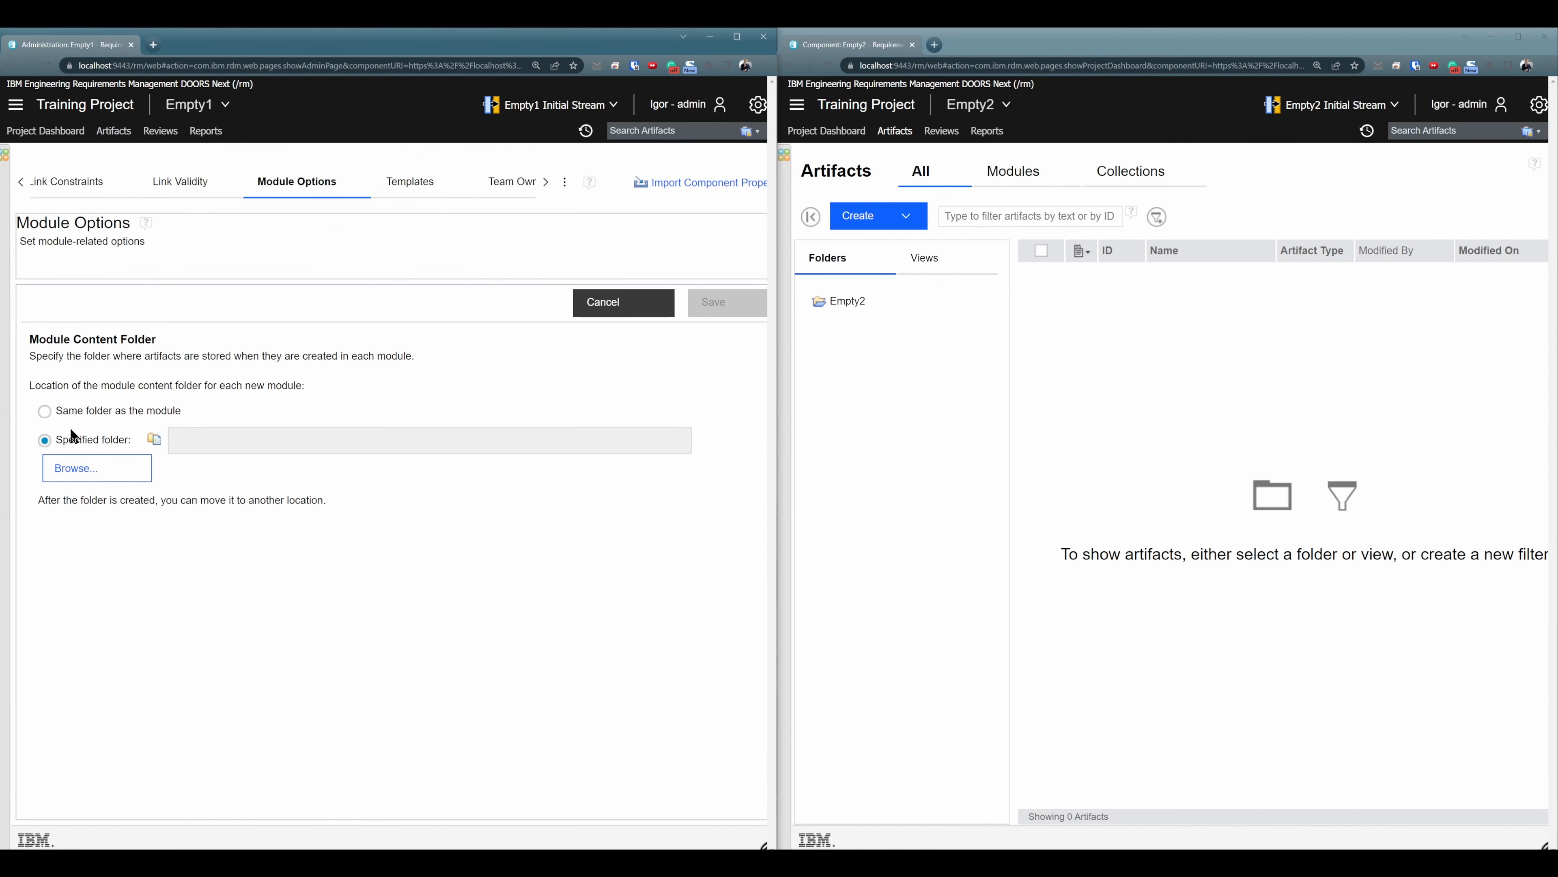
click(61, 473)
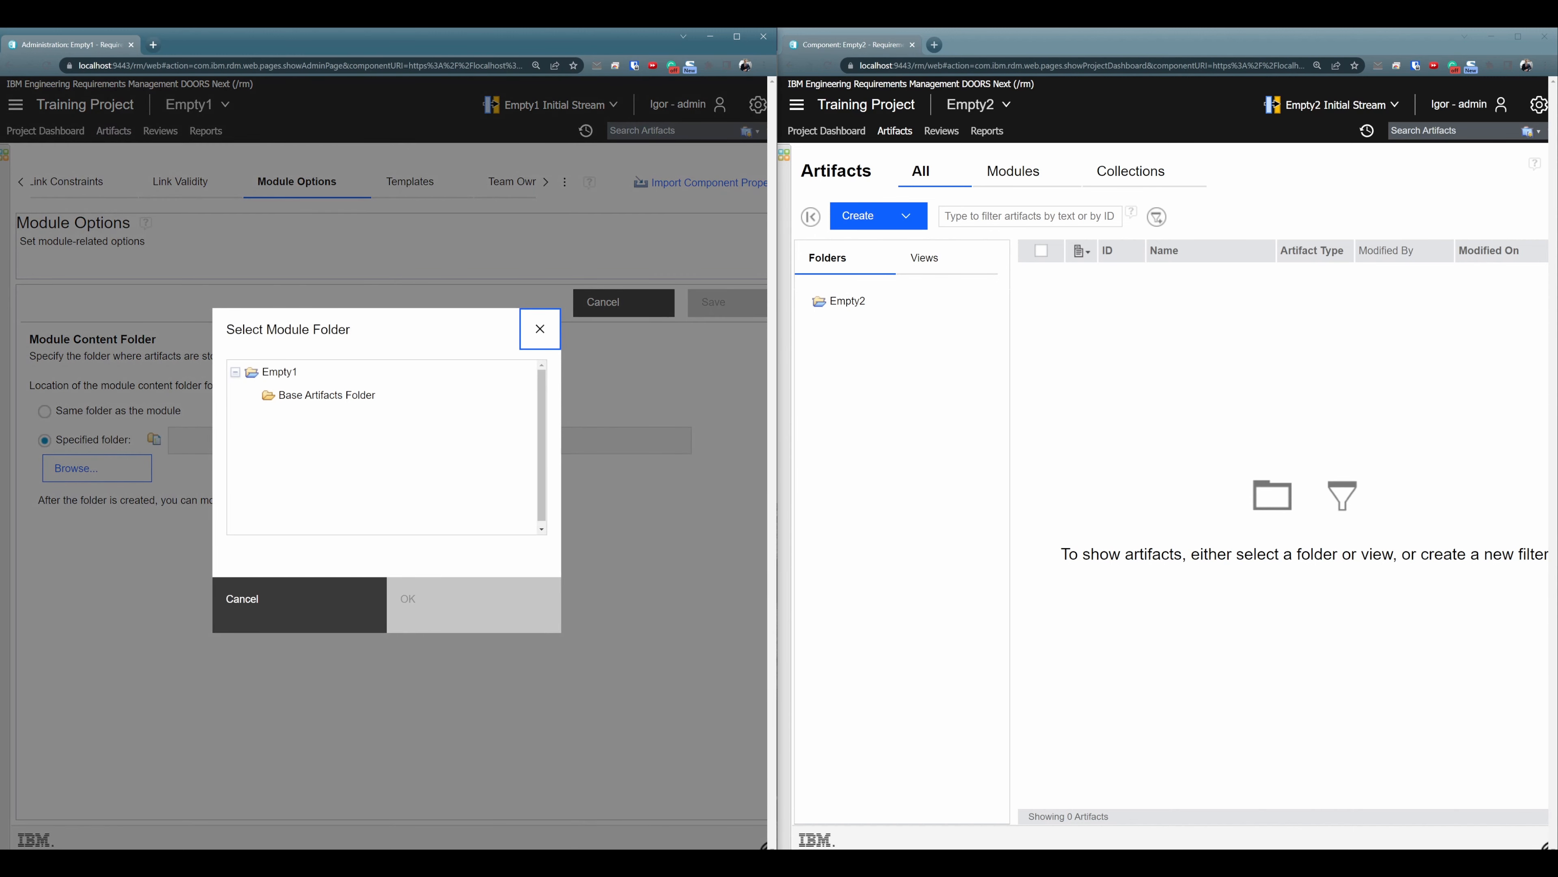
click(335, 405)
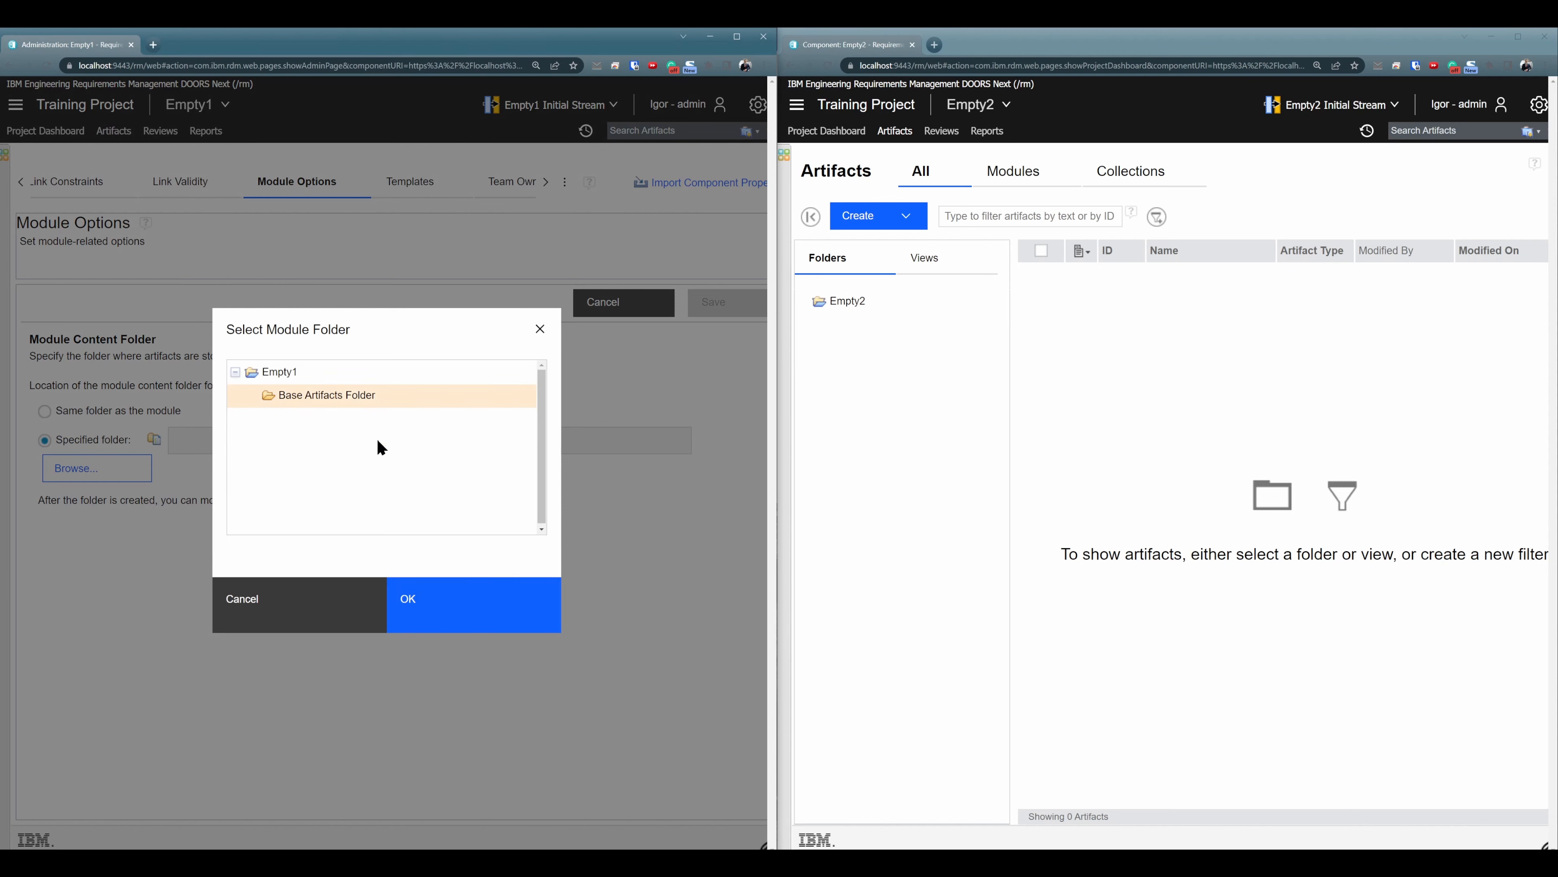
click(438, 614)
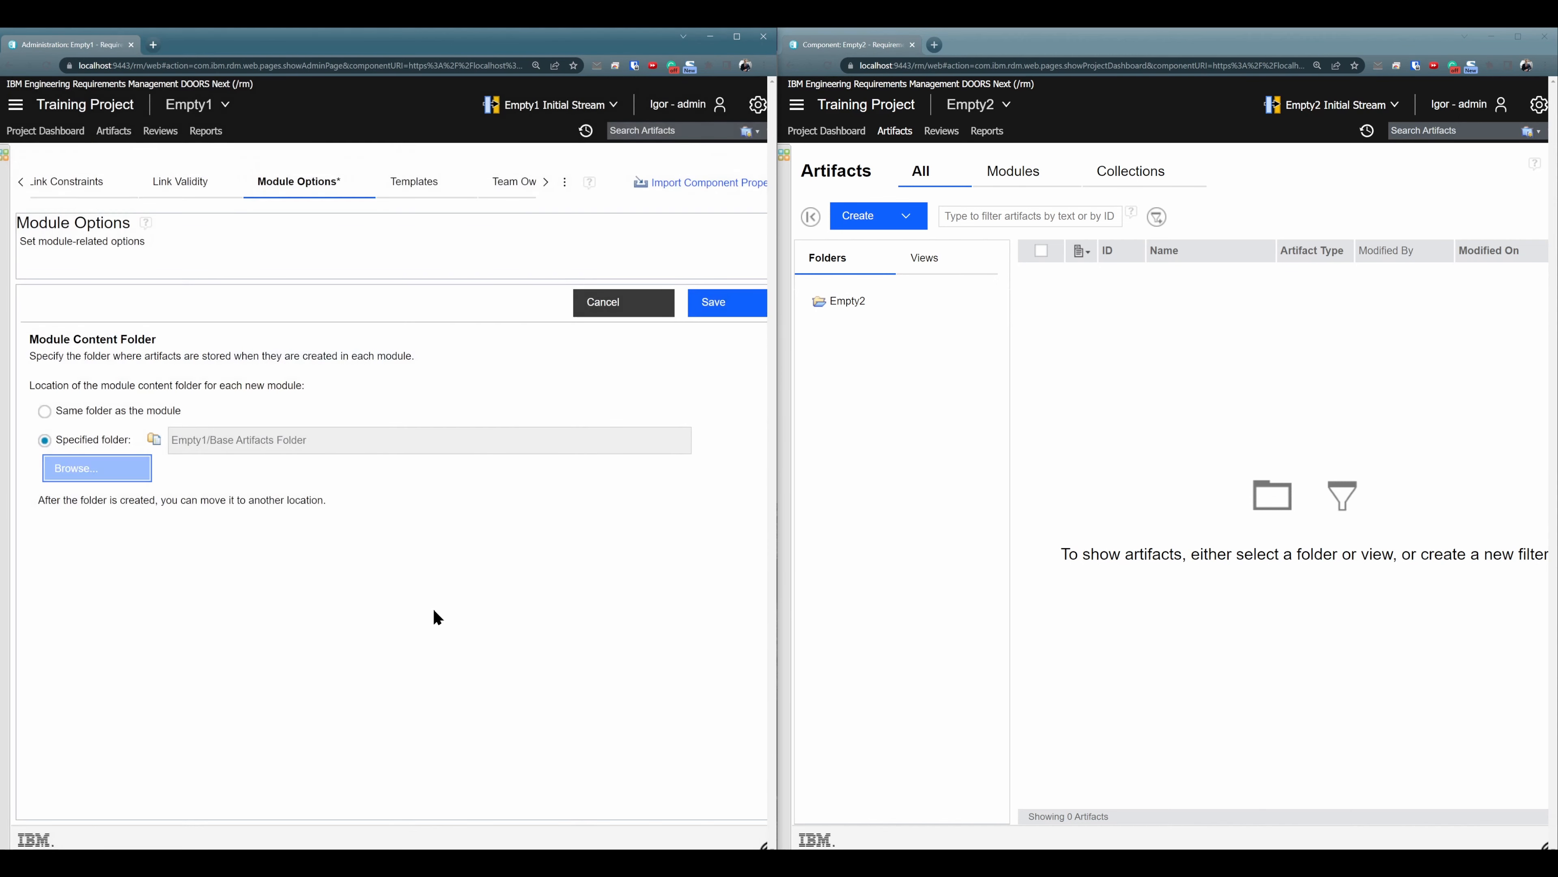
click(722, 304)
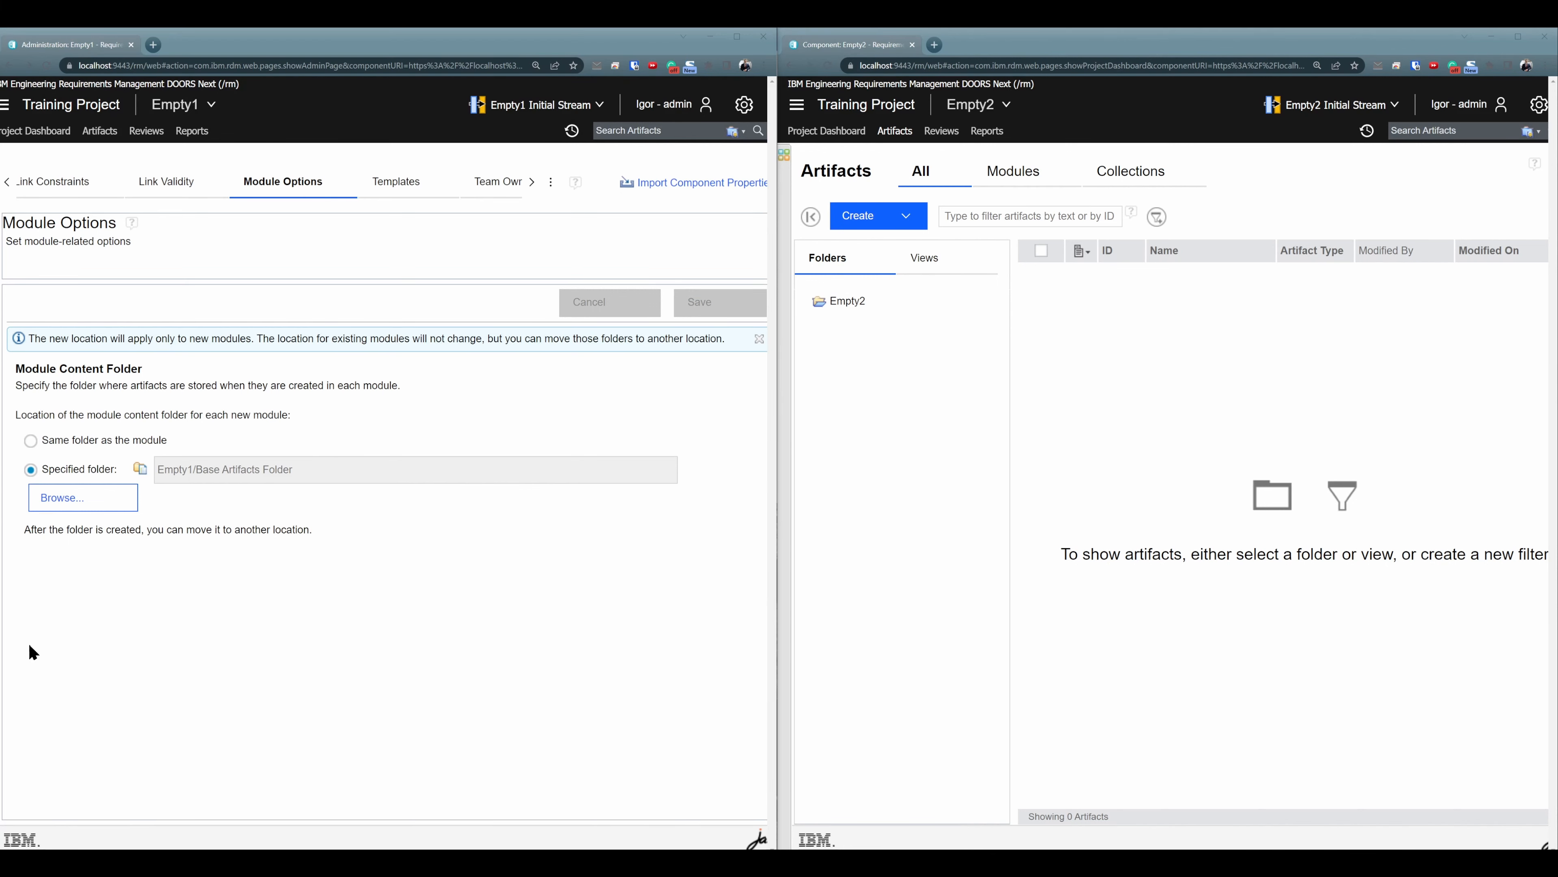
- Create a folder named "Module 1" under the Empty1 root folder, copying its name for reuse
click(100, 131)
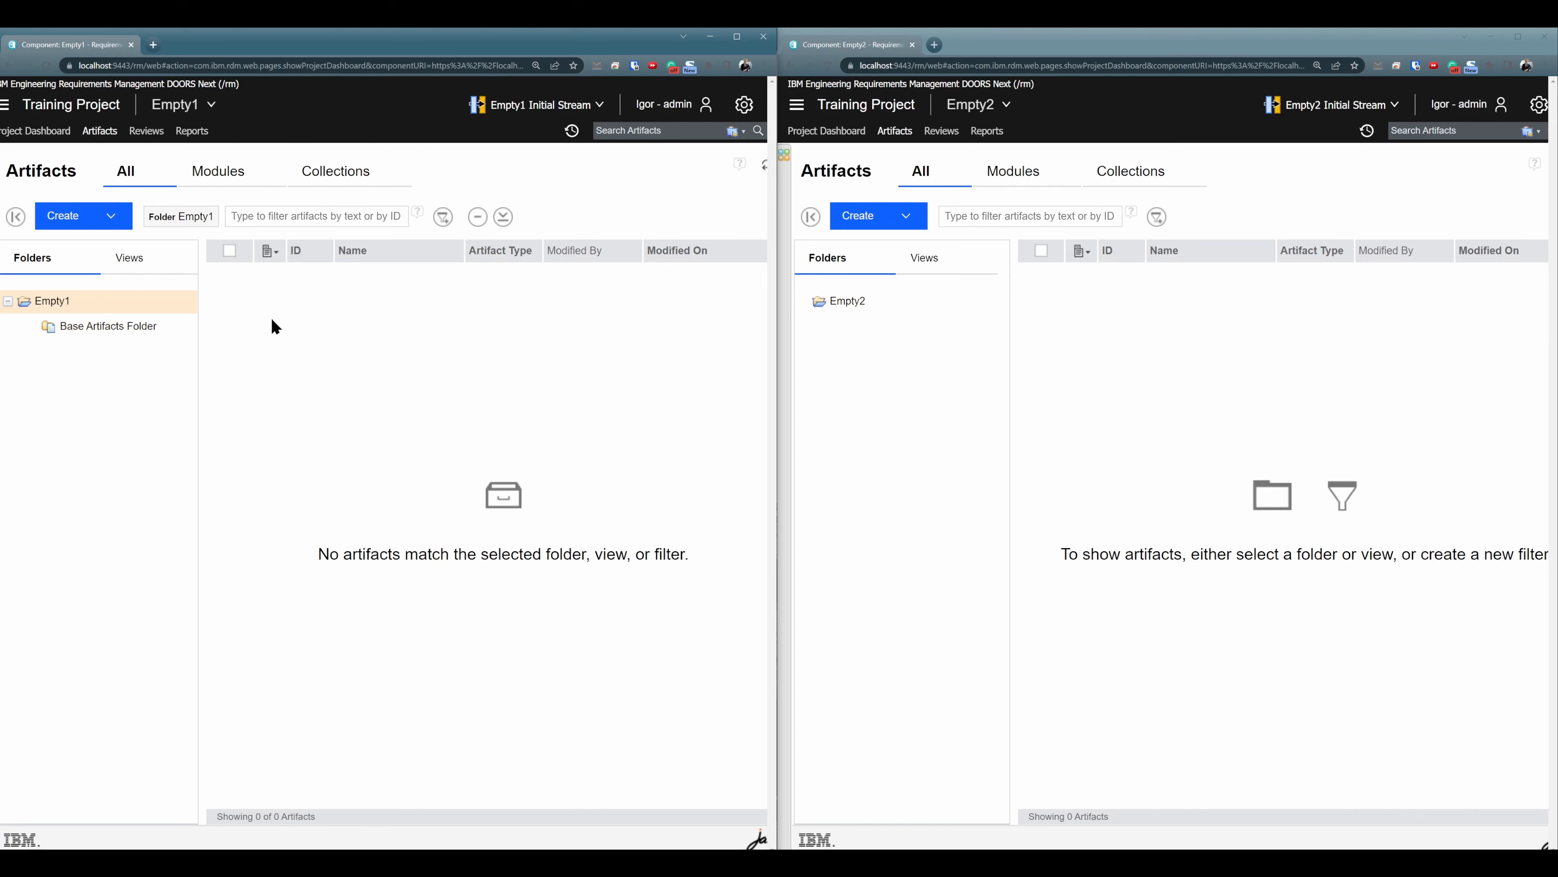
click(179, 302)
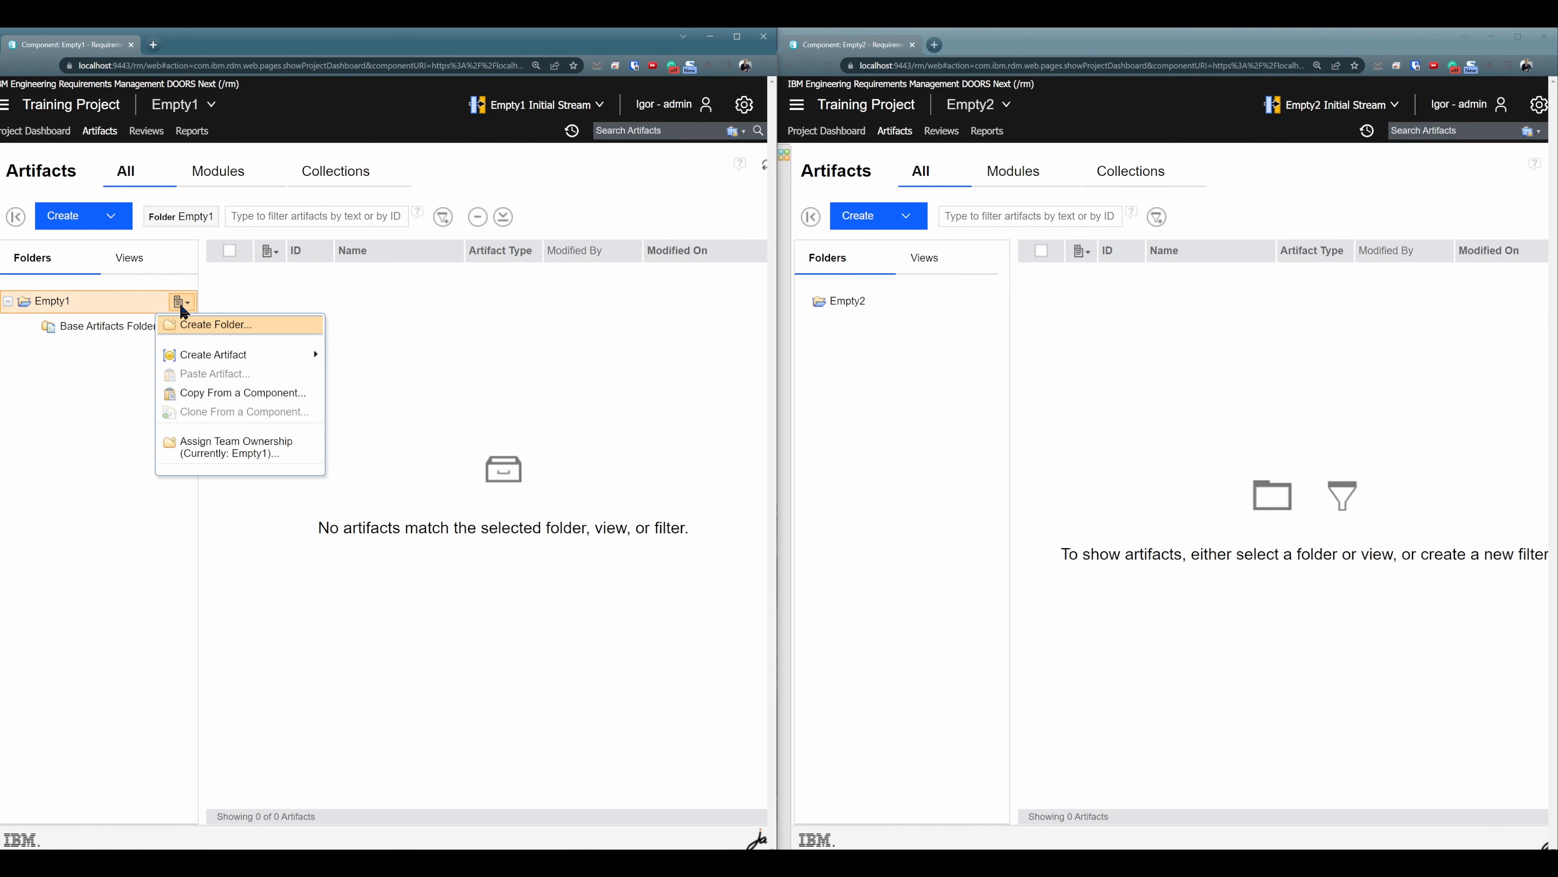
click(212, 325)
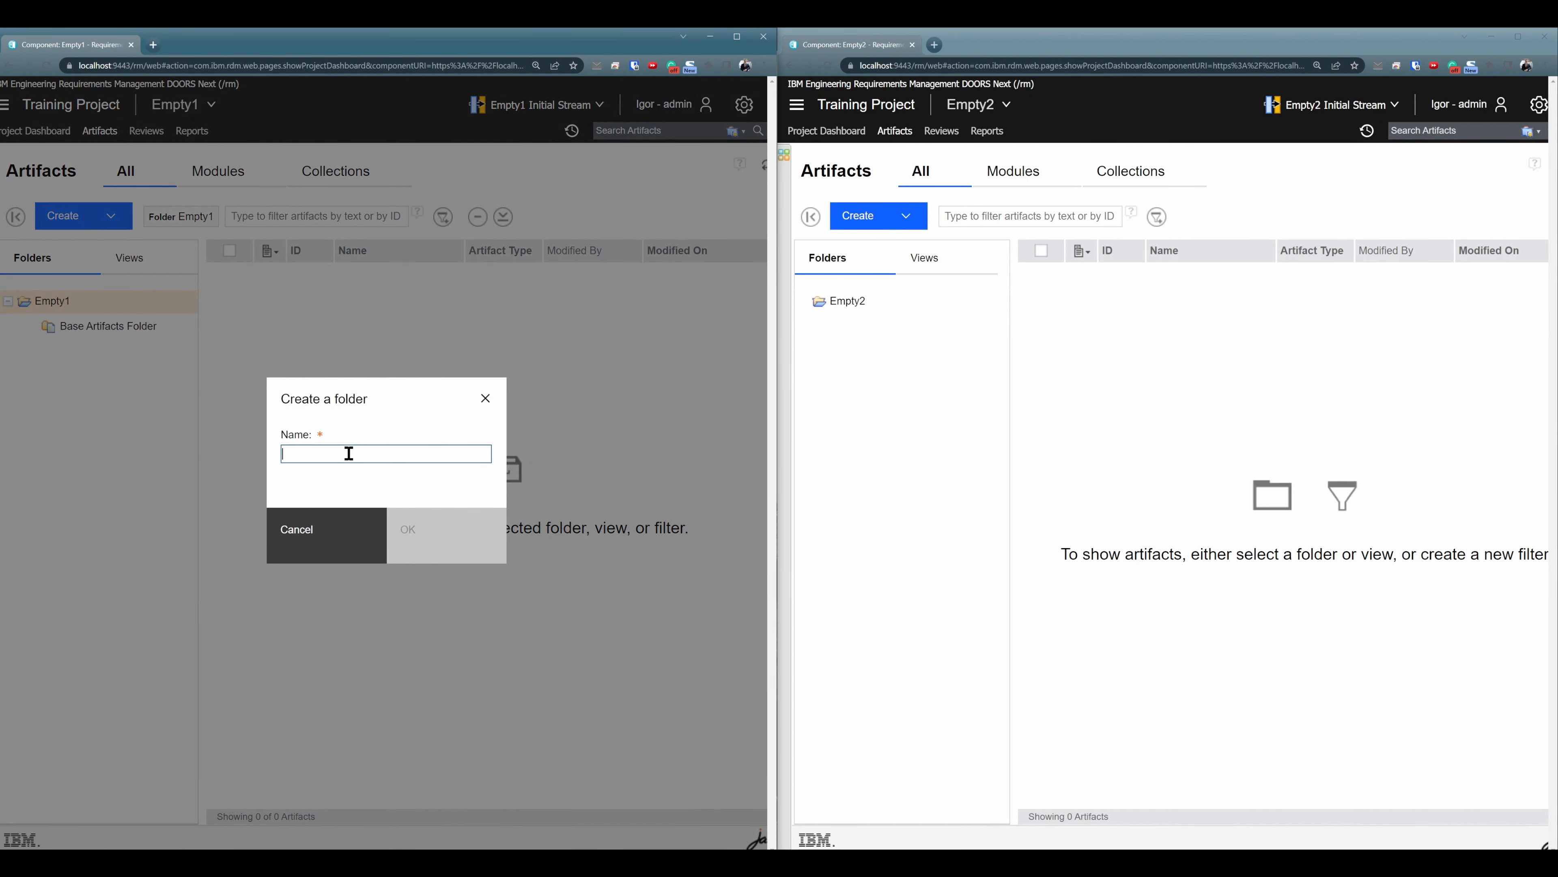
text(Module 1)
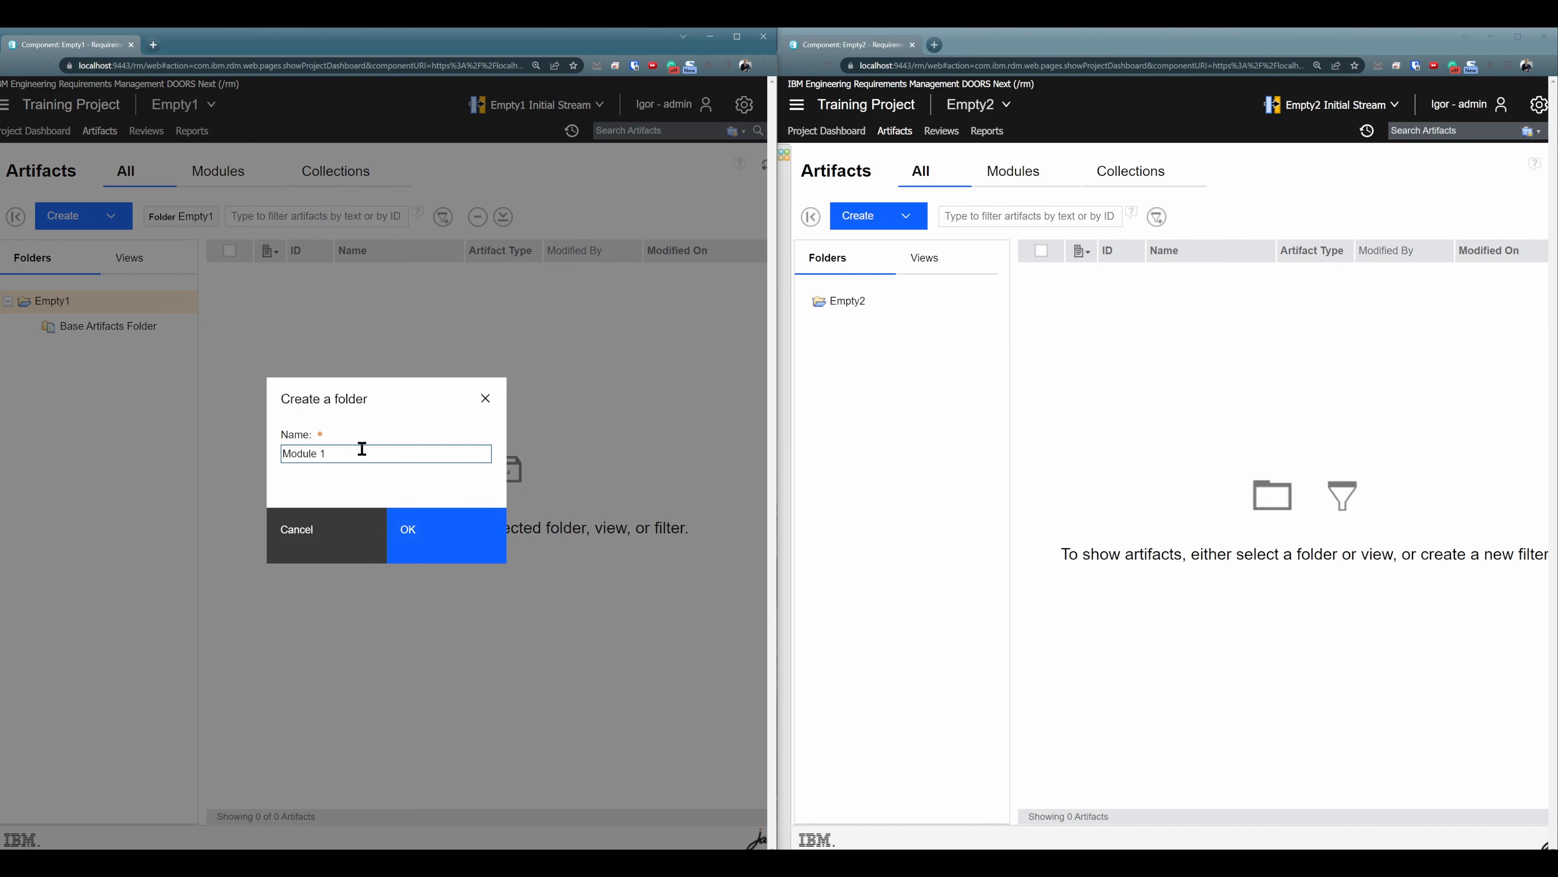
drag(362, 449, 288, 454)
key(ctrl+c)
click(487, 550)
- Create a folder named "Module 1" under the Empty2 root folder
click(829, 303)
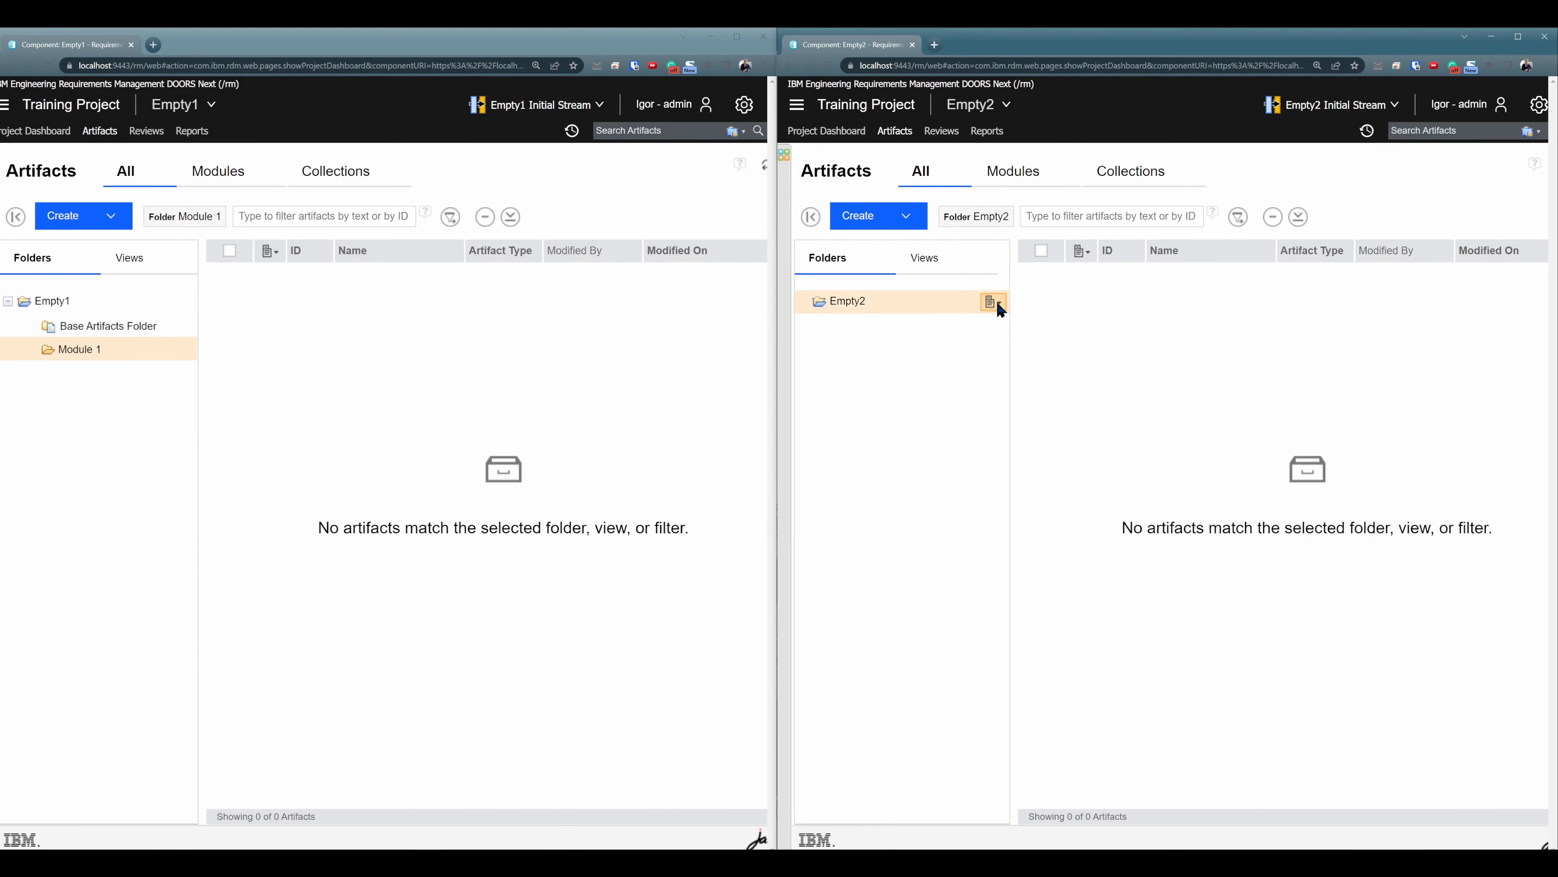
click(991, 303)
click(1012, 329)
key(ctrl+v)
click(1242, 538)
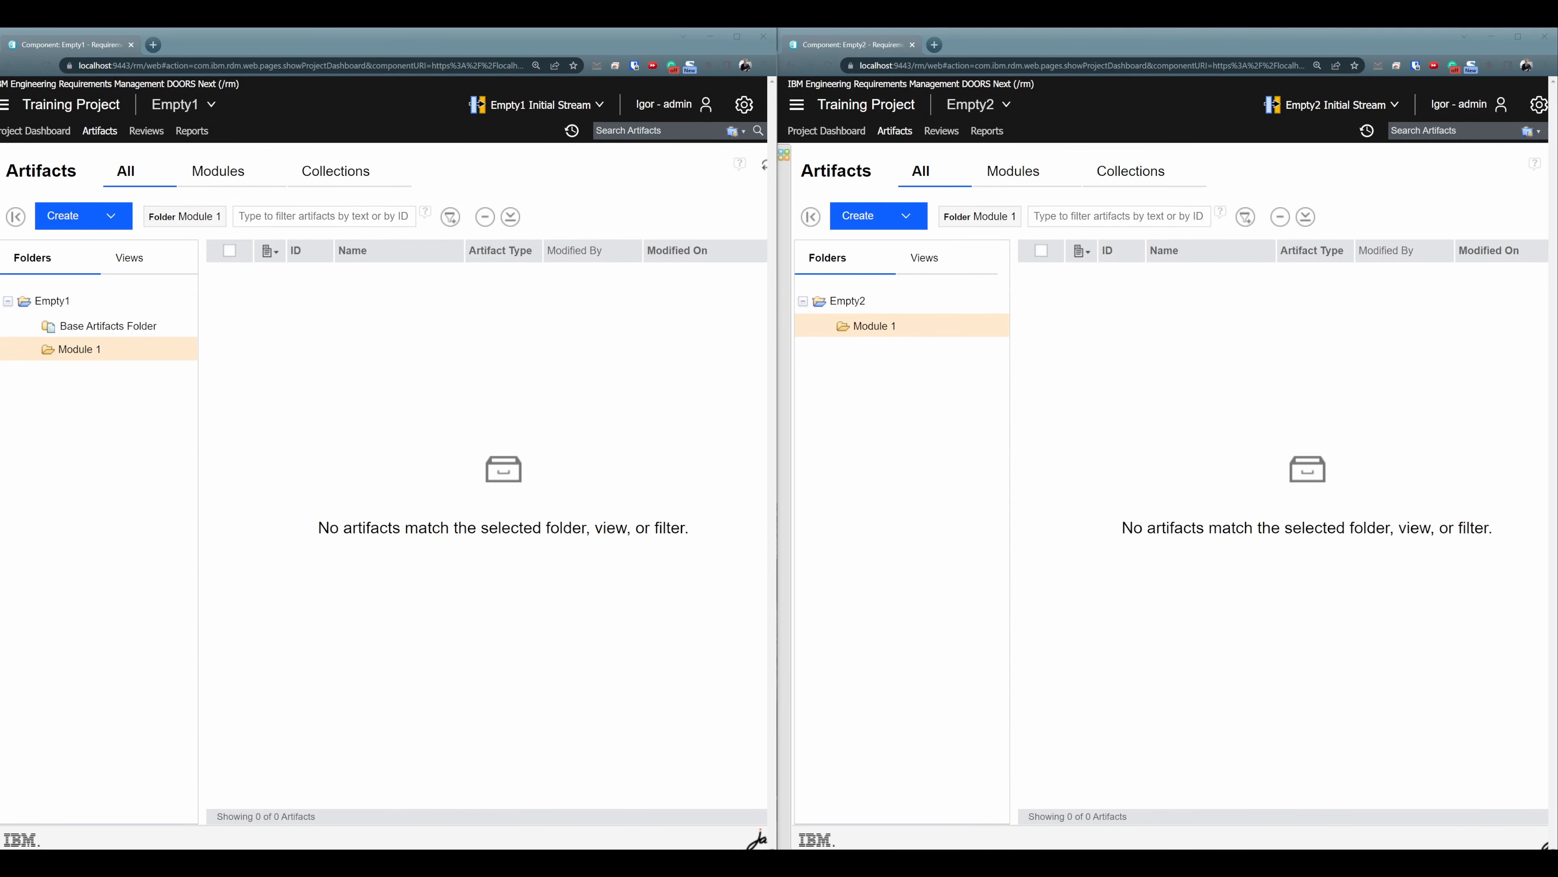
- Create a Hardware Specification module named "Module 1" in Empty1's Module 1 folder
click(112, 218)
click(110, 408)
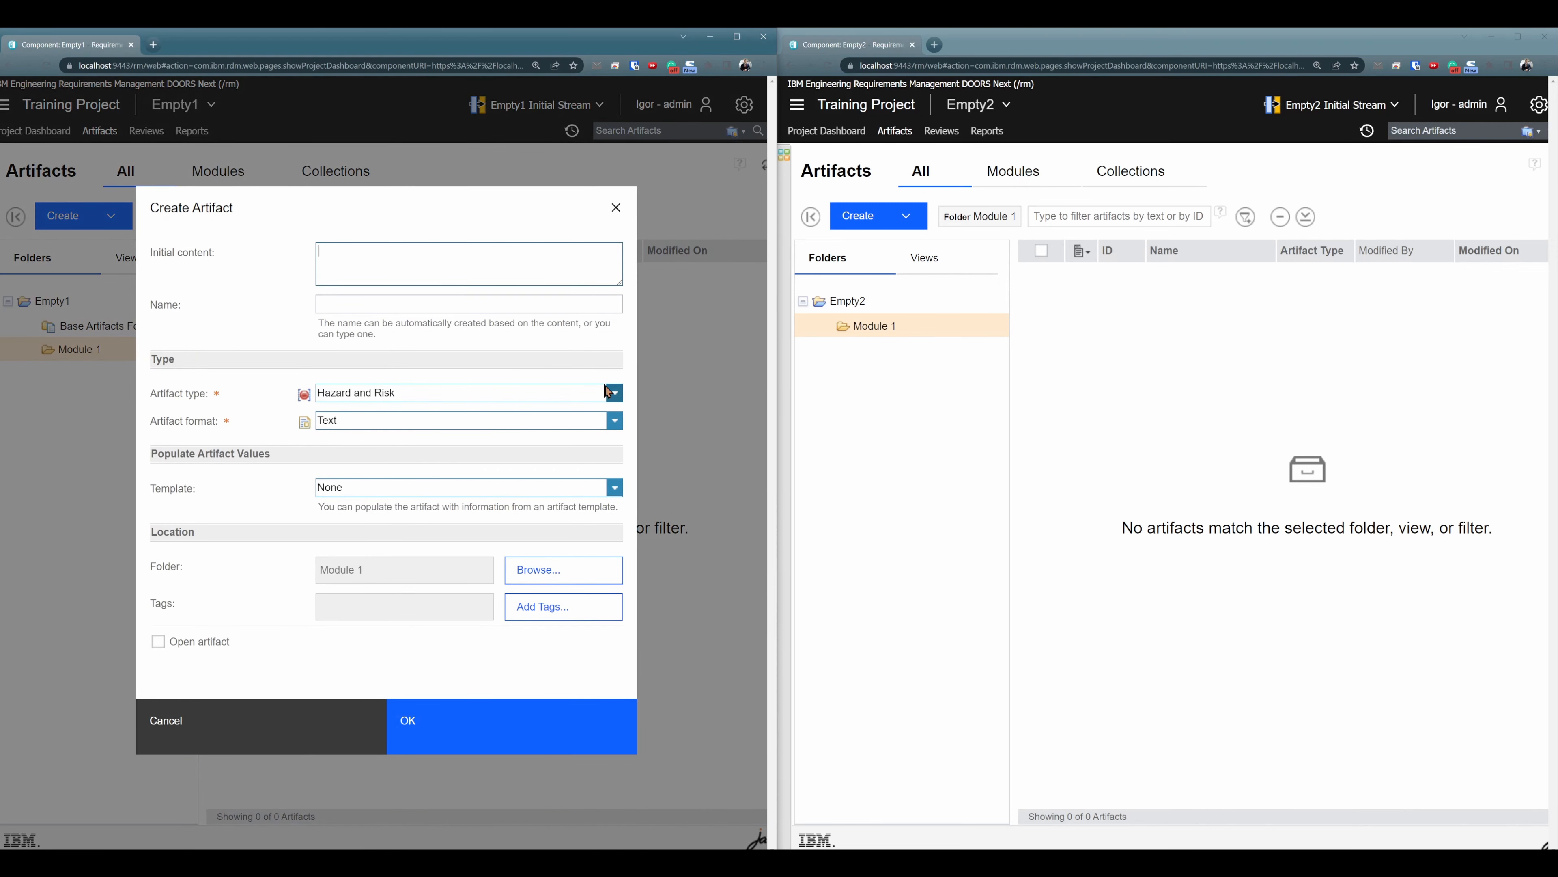
text(Module 1)
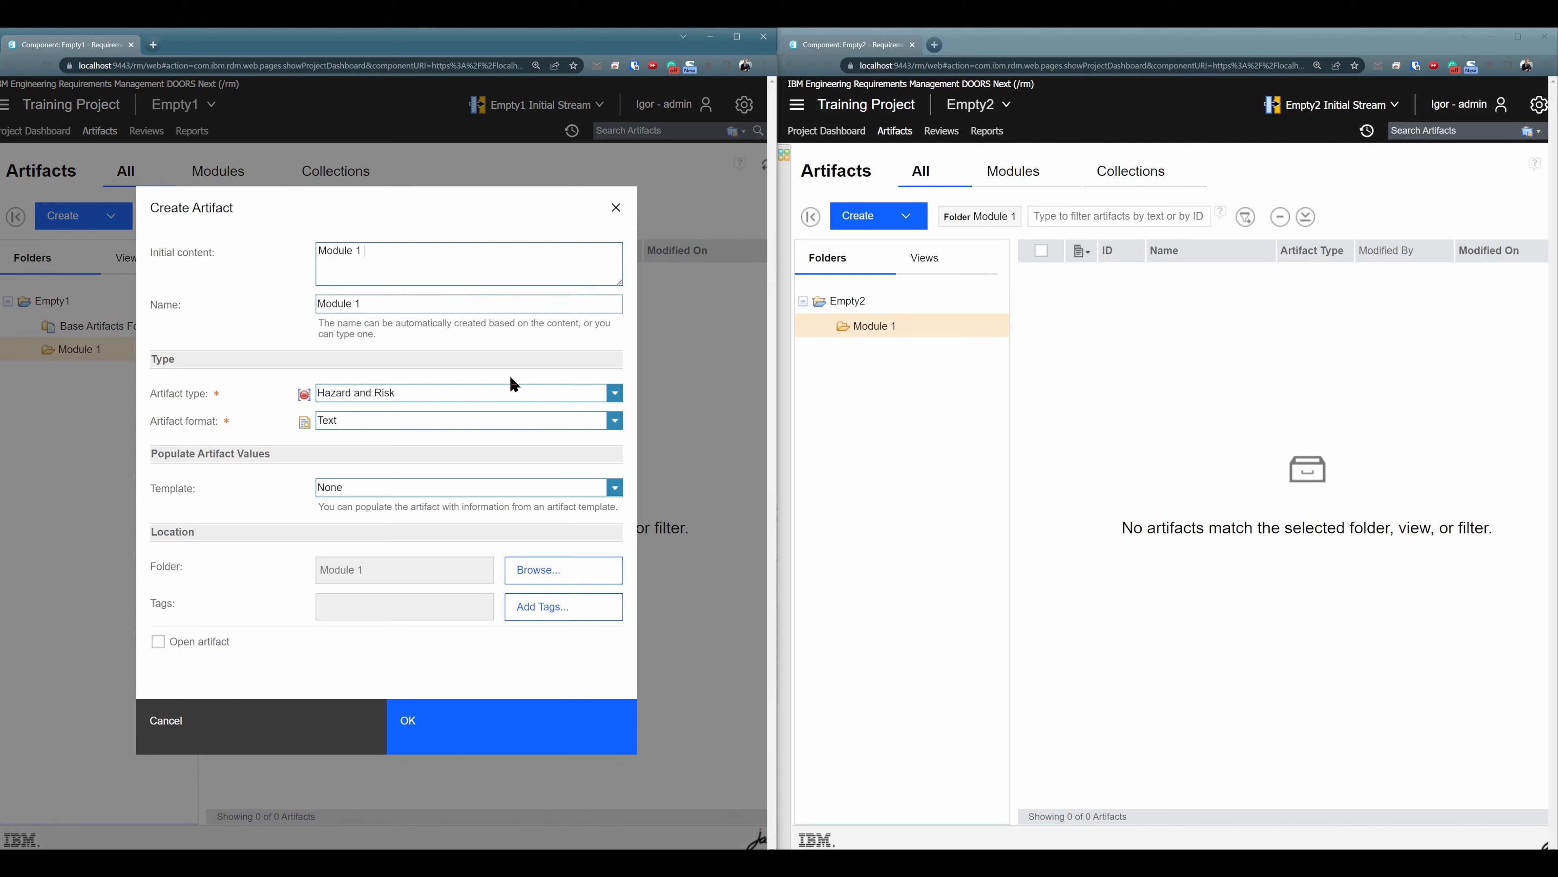
click(614, 392)
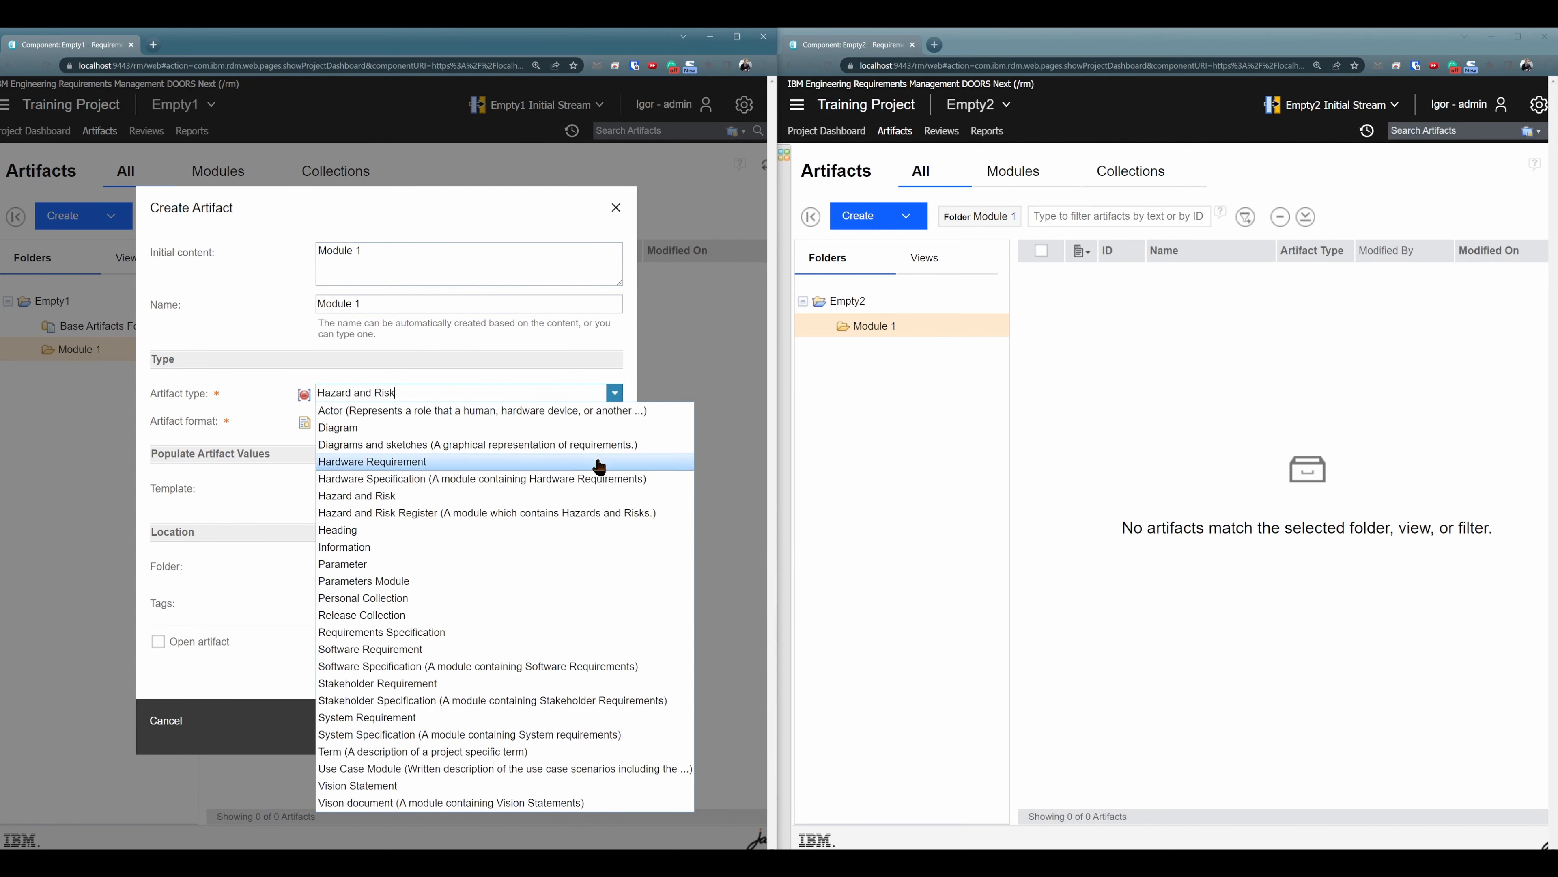
click(573, 479)
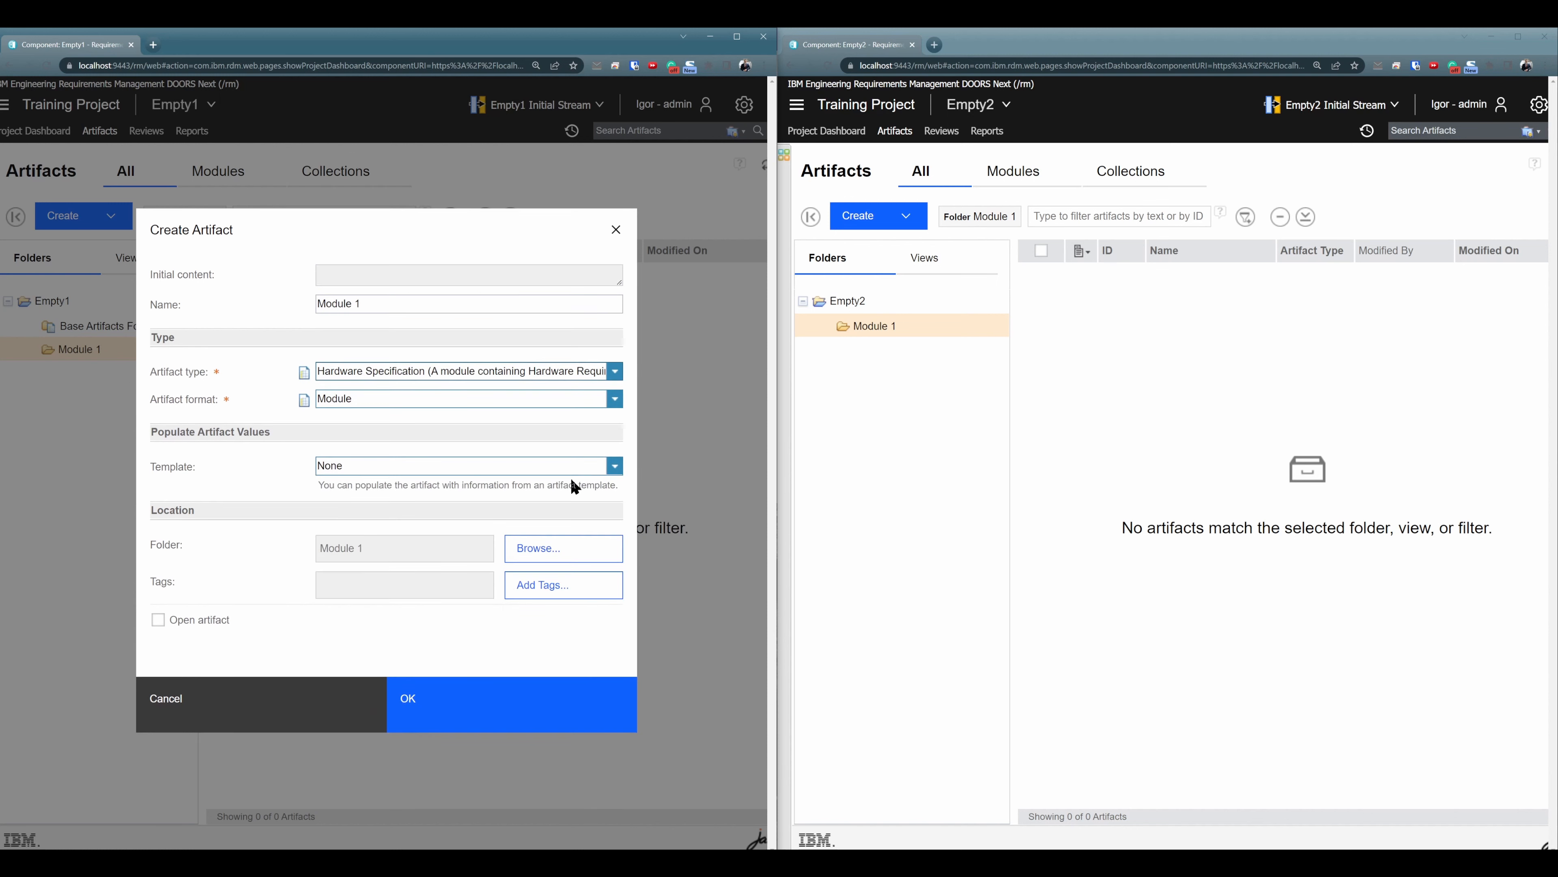
click(457, 713)
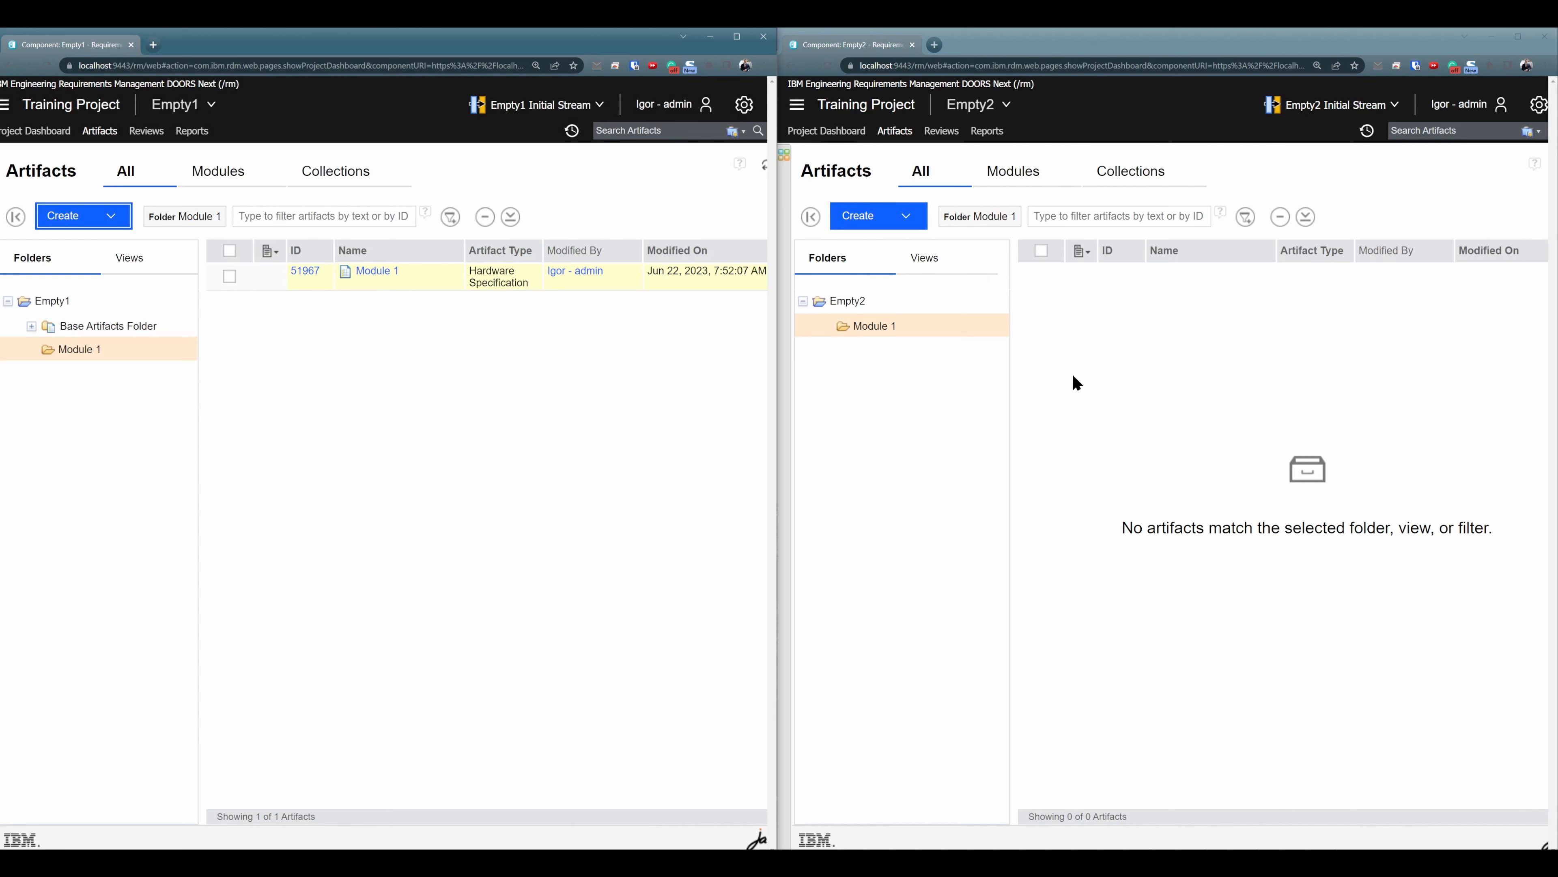
- Create a Hardware Specification module named "Module 1" in Empty2's Module 1 folder
click(906, 216)
click(891, 415)
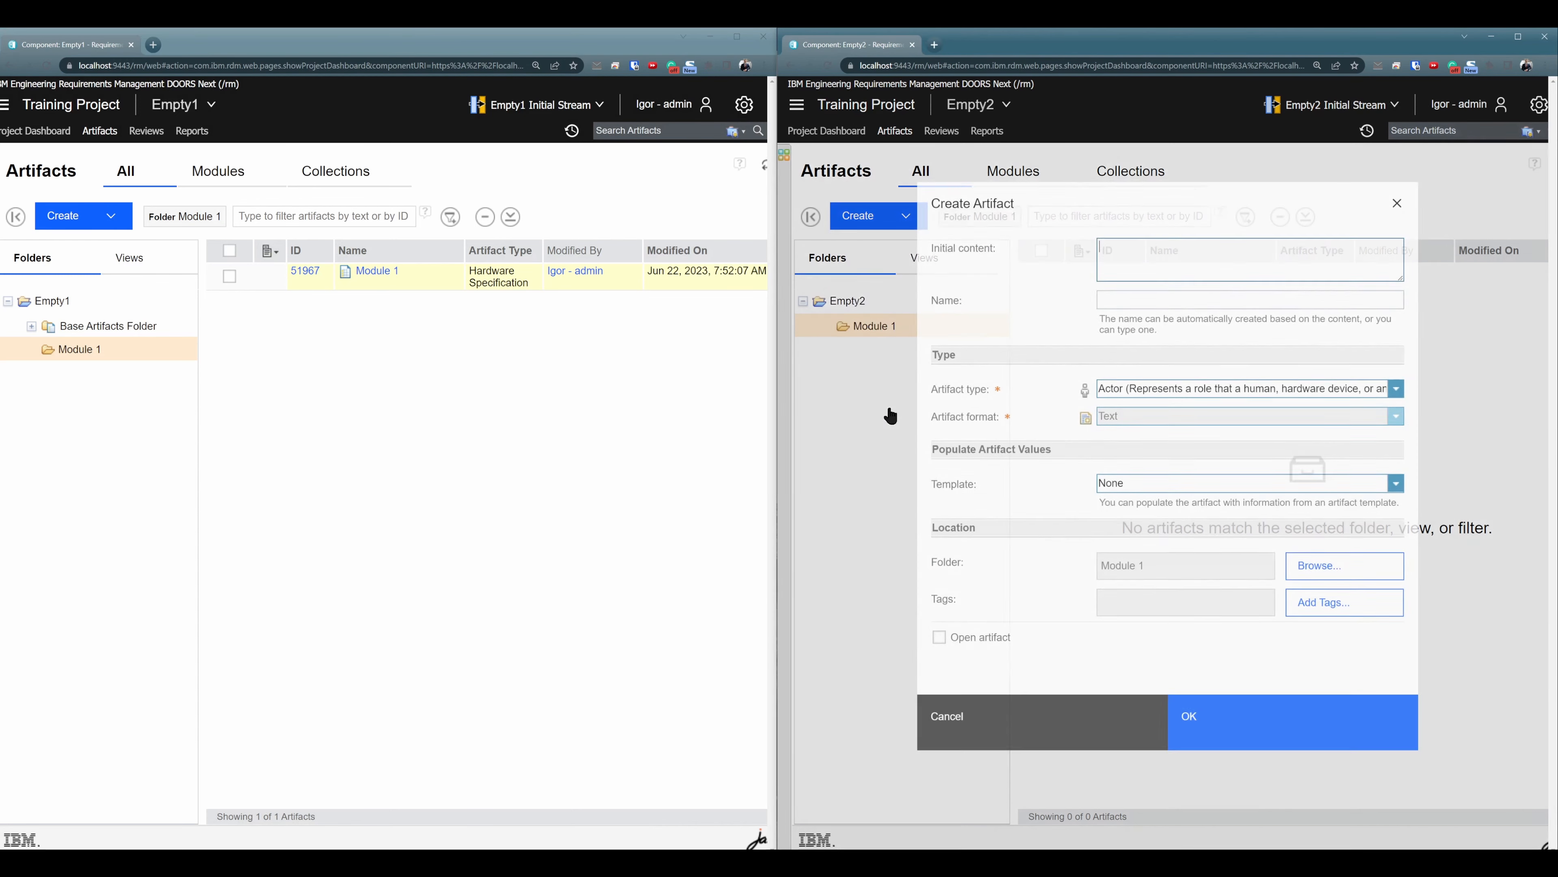
click(1209, 391)
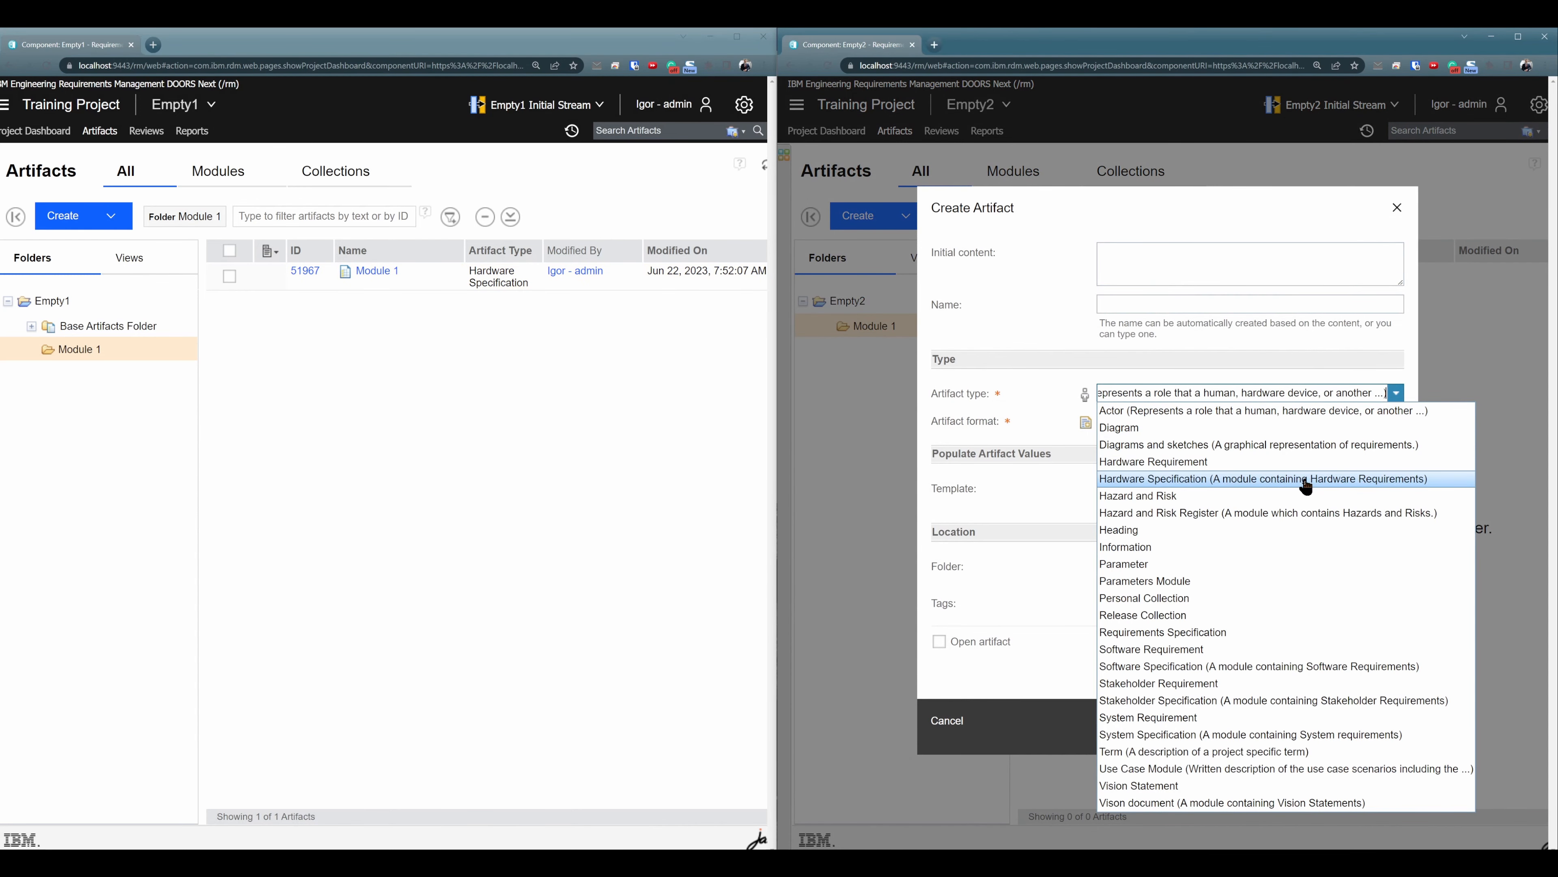
click(1306, 479)
click(1138, 303)
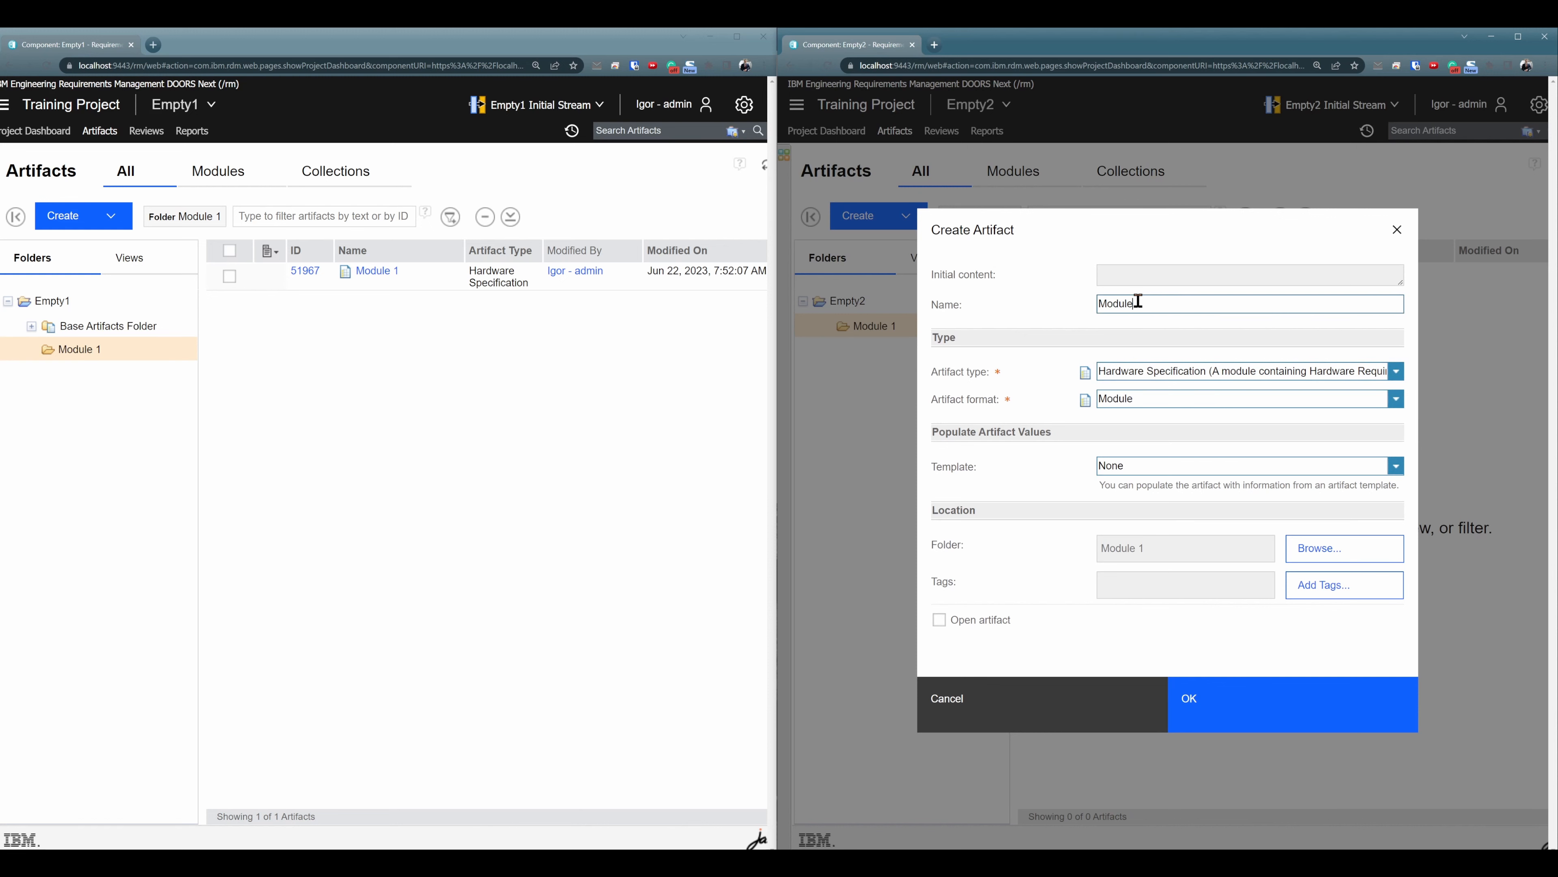
click(1252, 699)
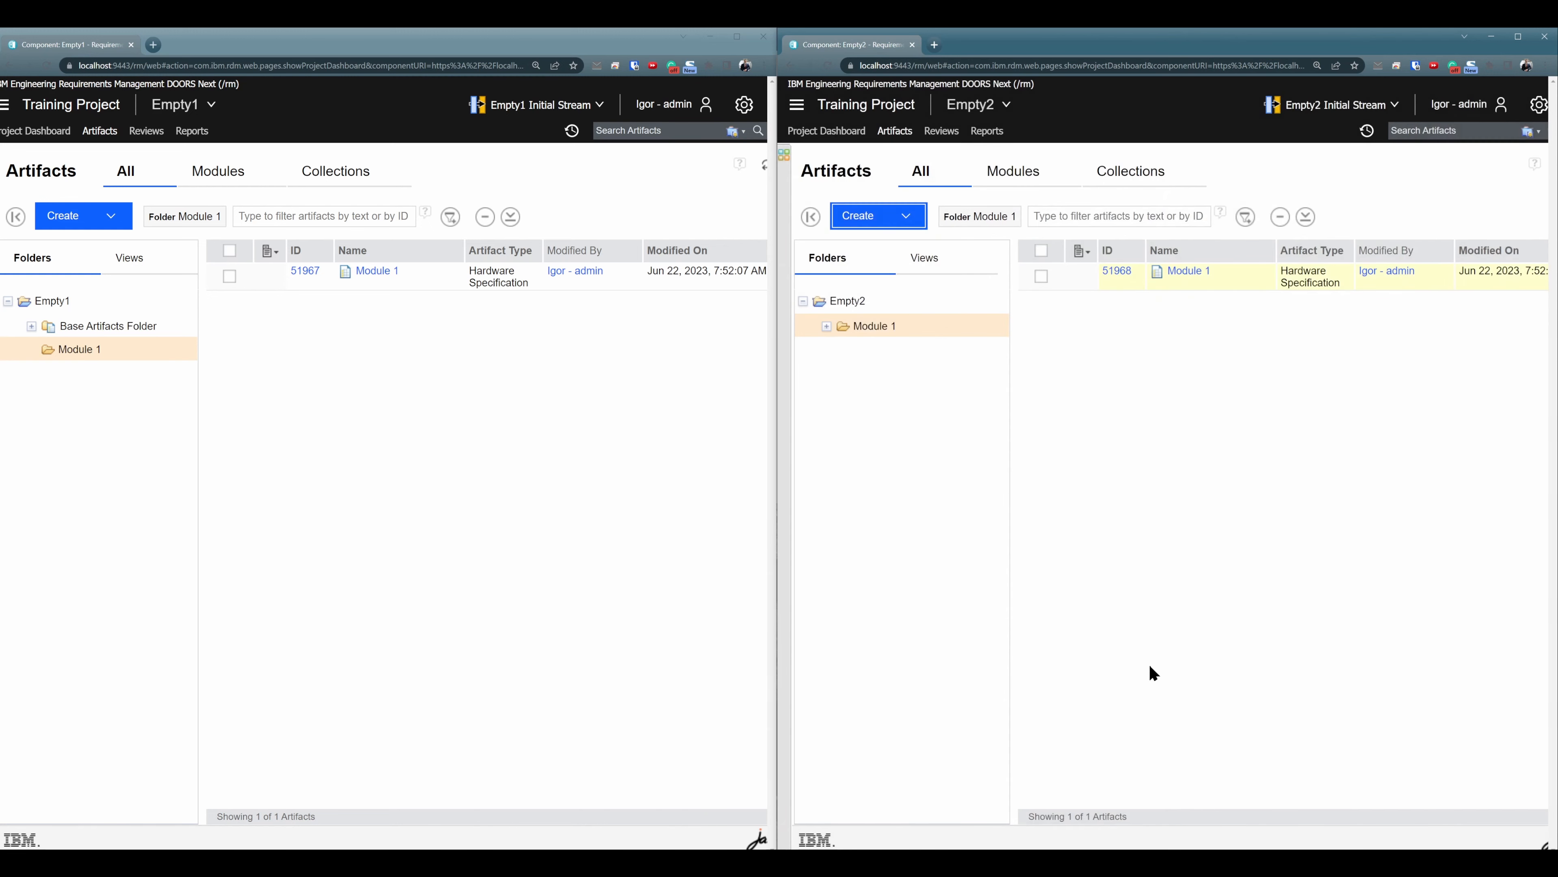
click(398, 416)
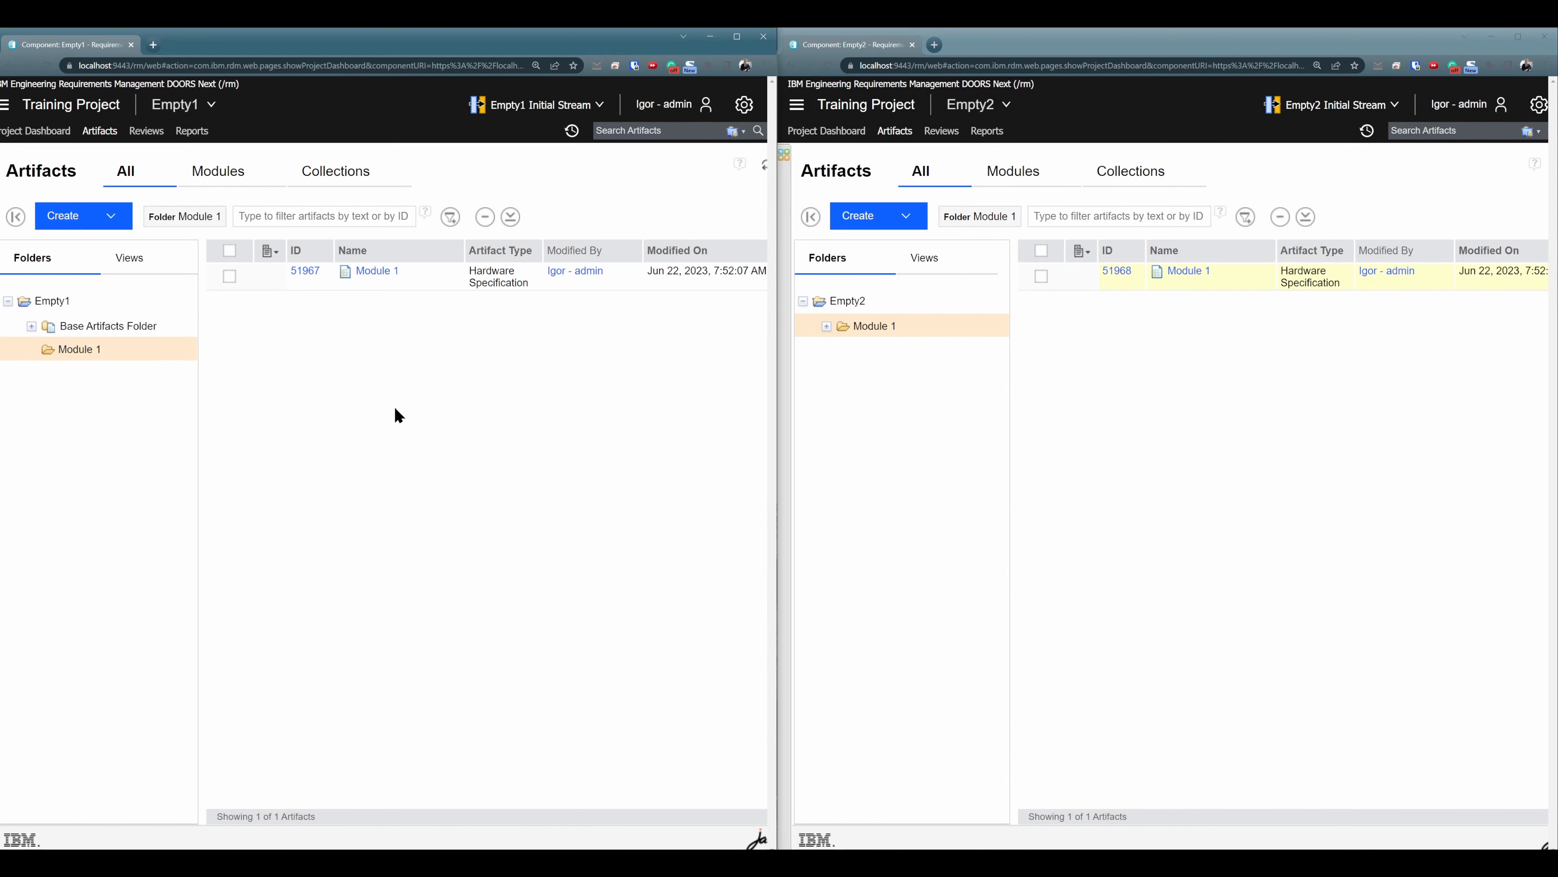
- Expand Empty1's Base Artifacts Folder down to Module 1 artifacts and compare its contents with the root-level Module 1 folder
click(31, 326)
click(106, 326)
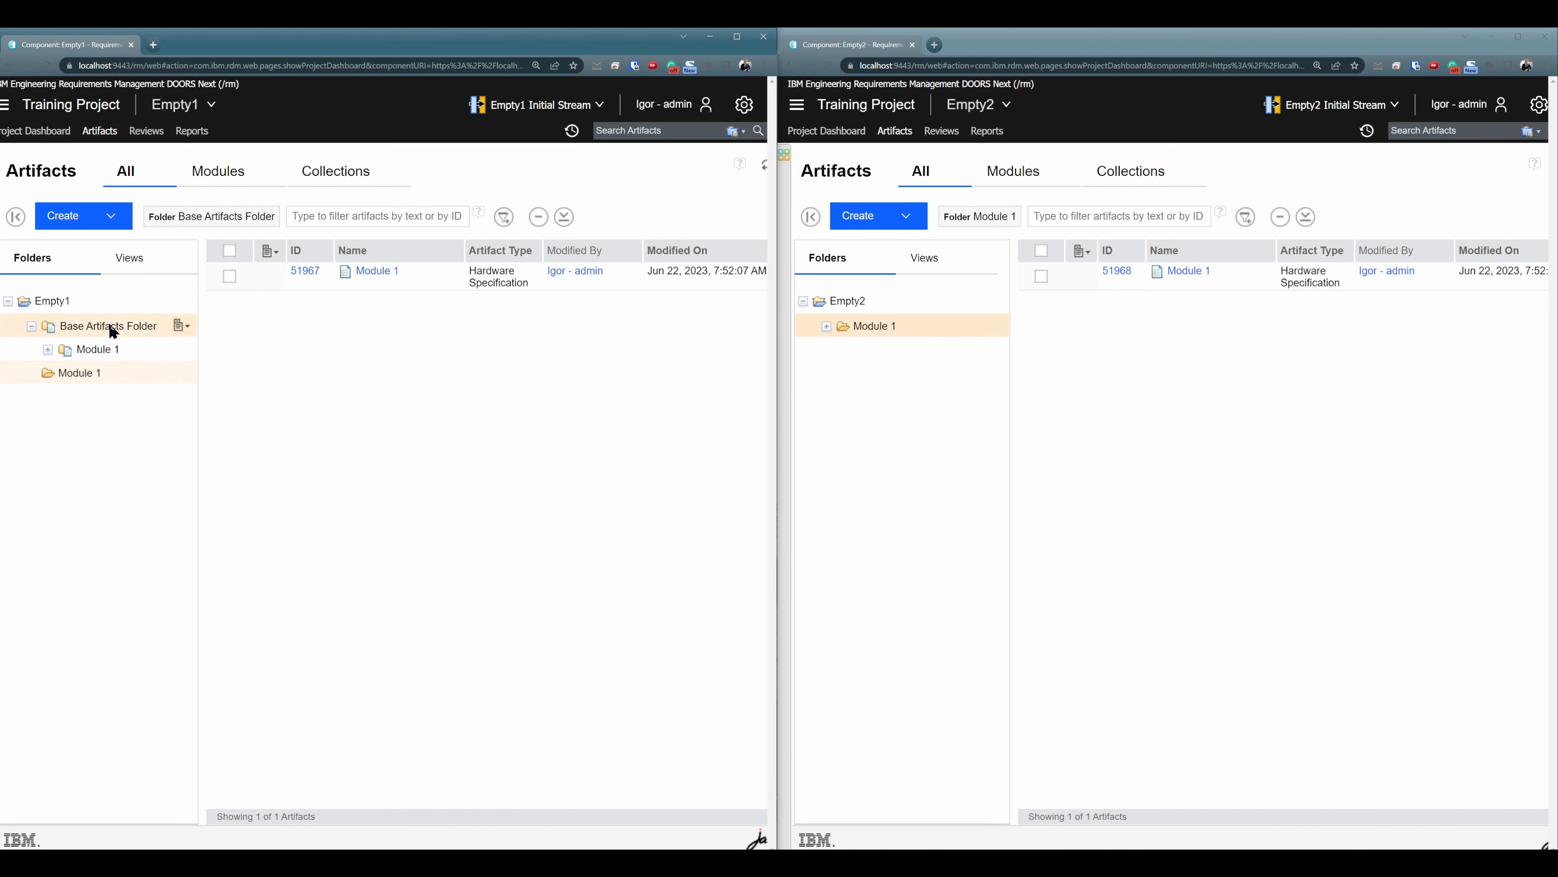
click(48, 350)
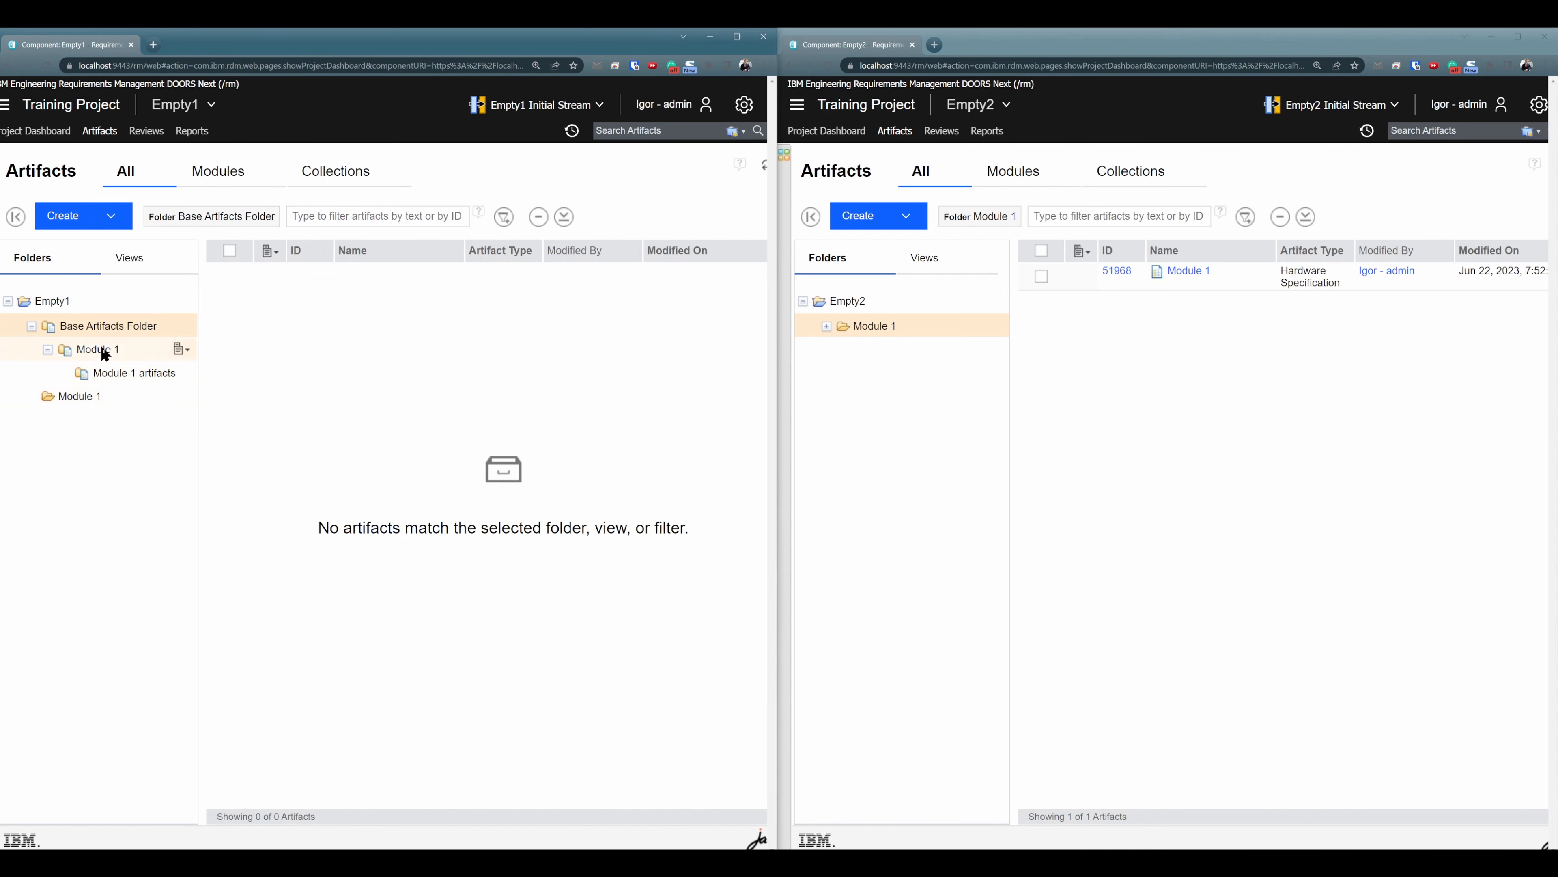
click(112, 374)
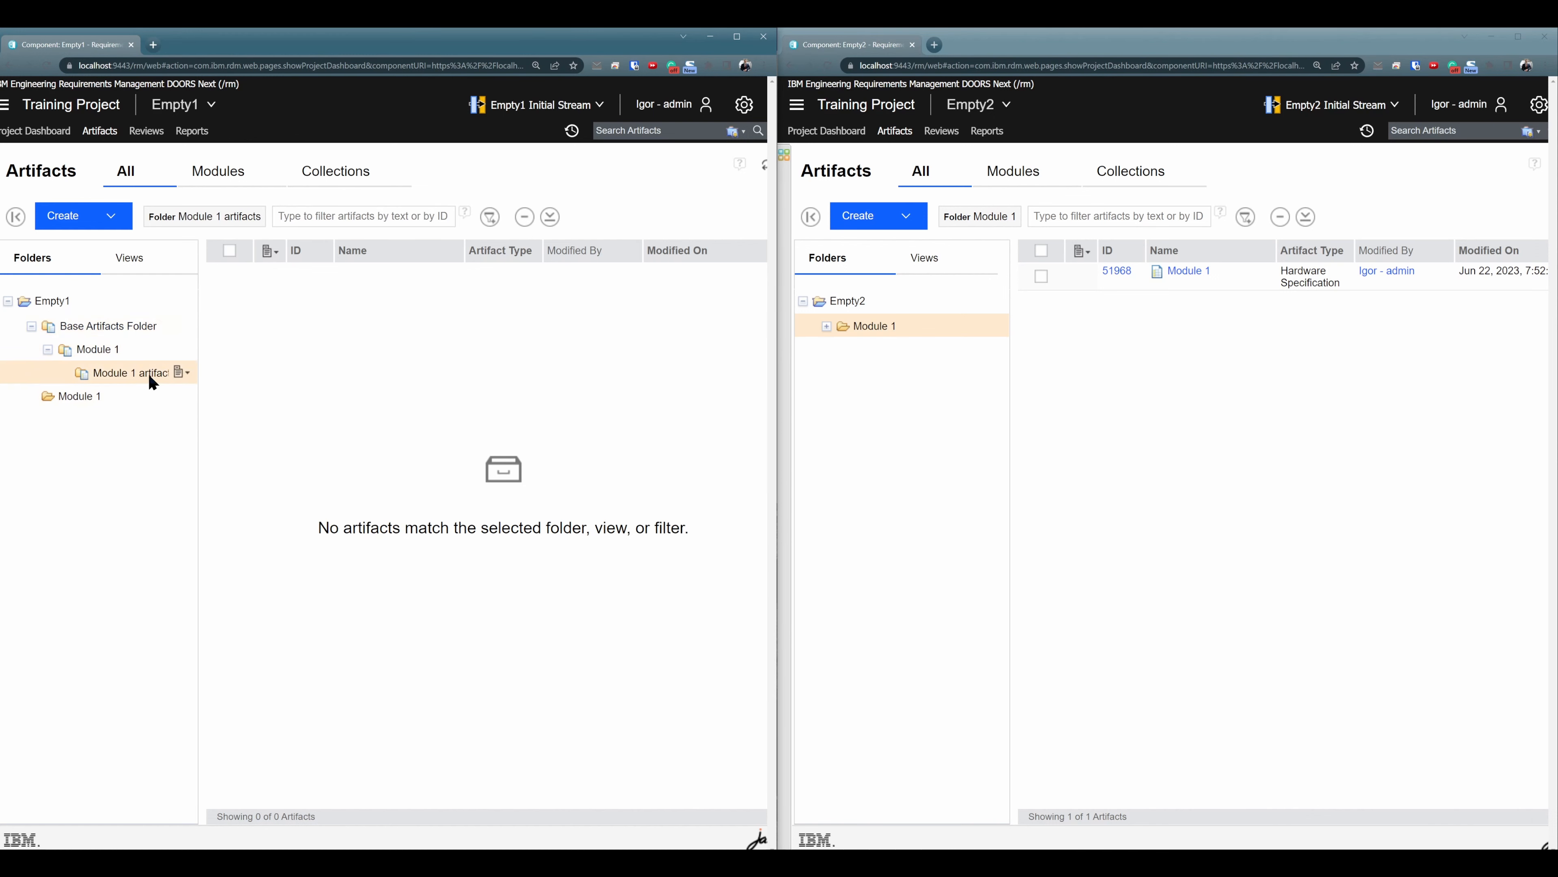
click(86, 397)
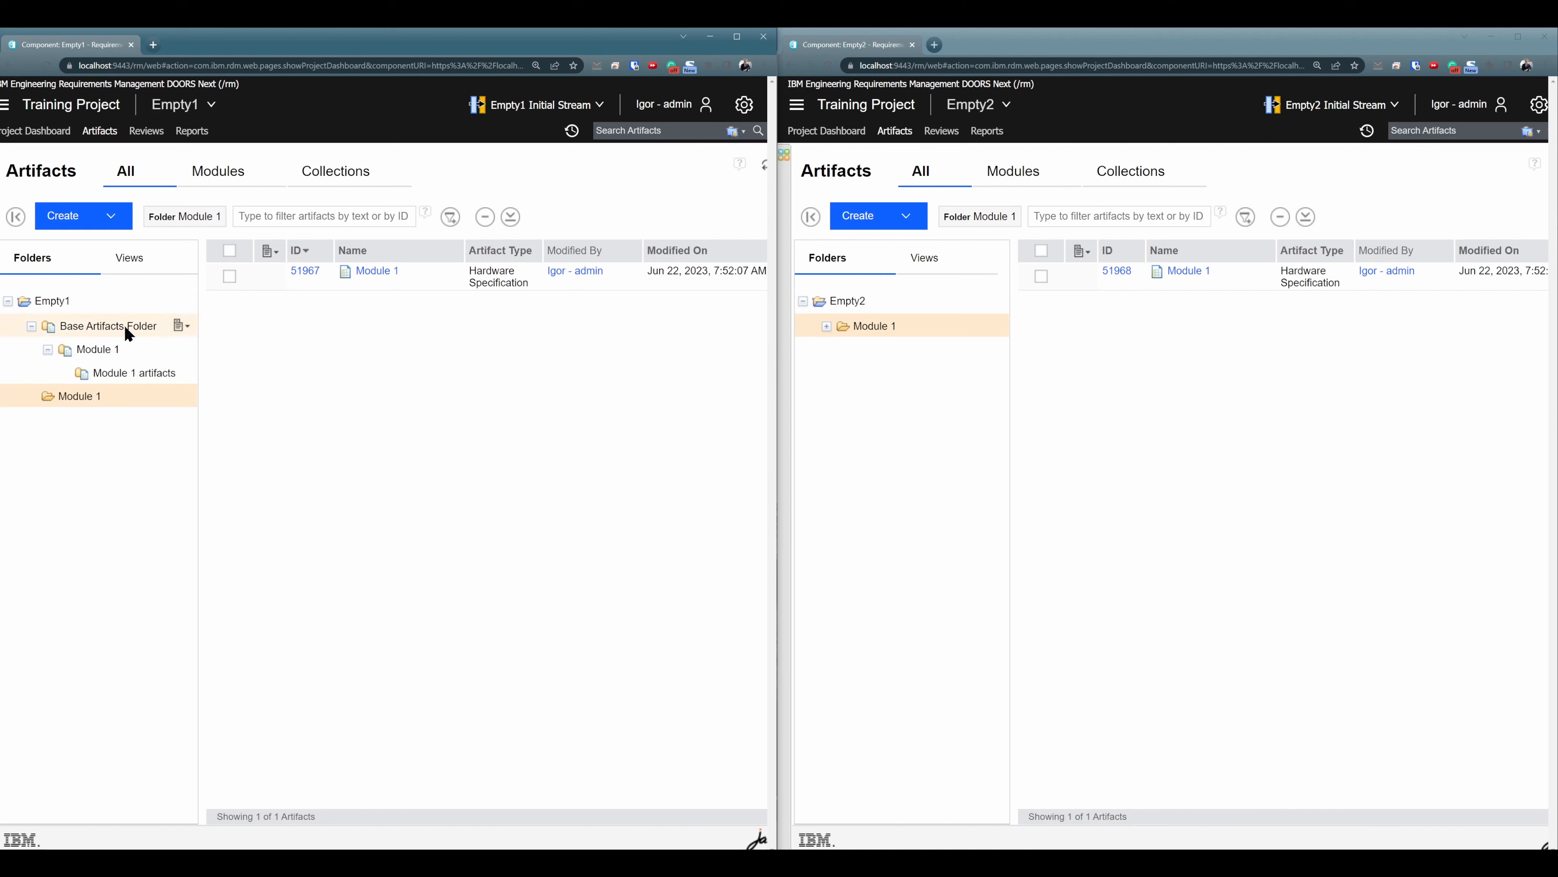
click(94, 351)
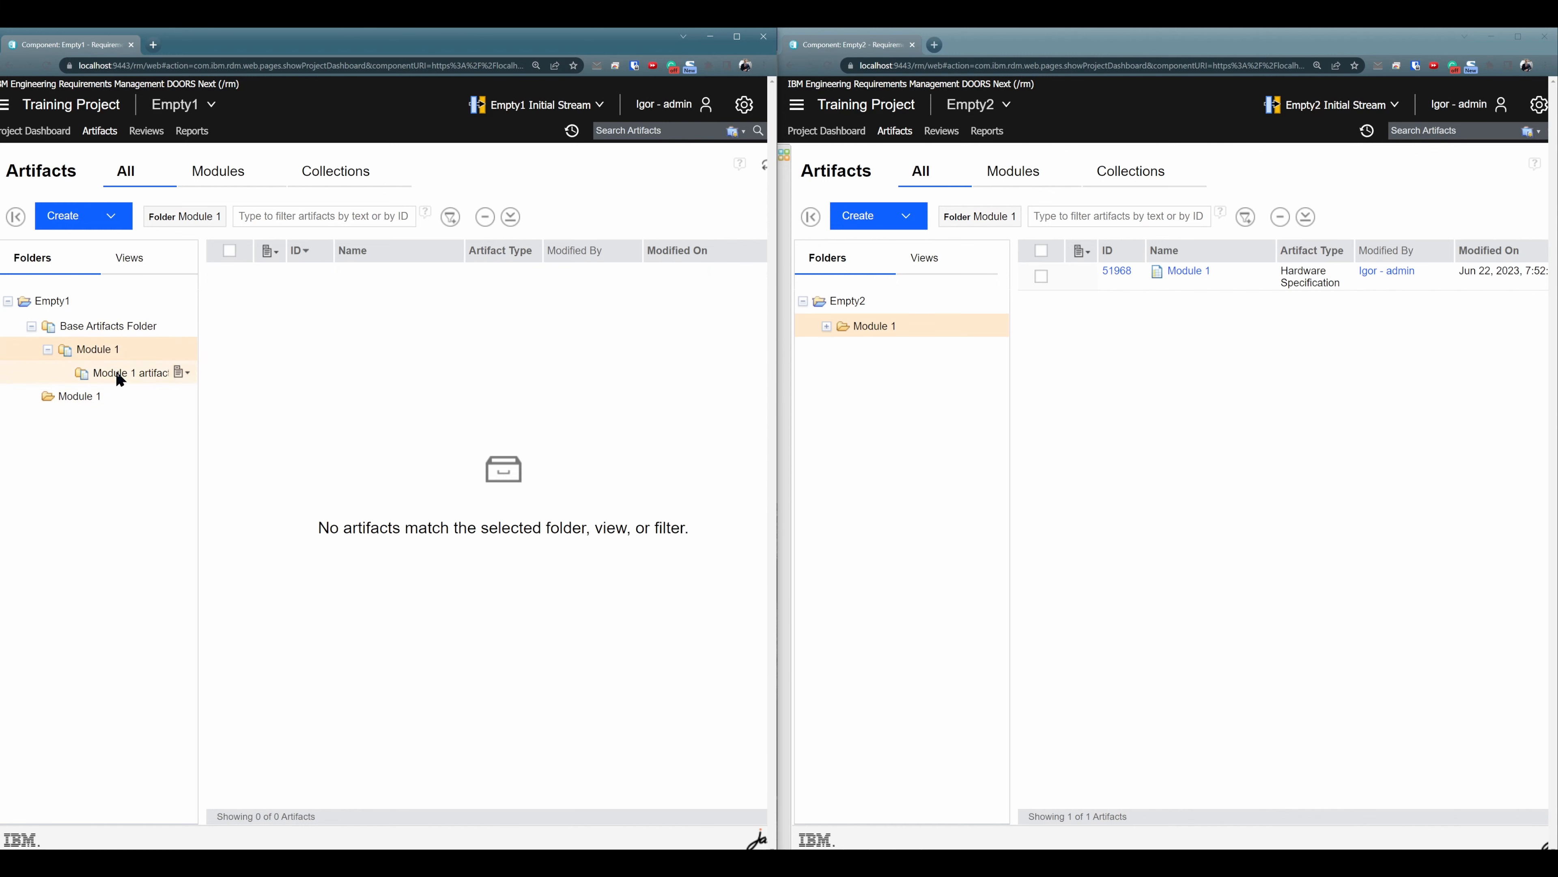
click(140, 375)
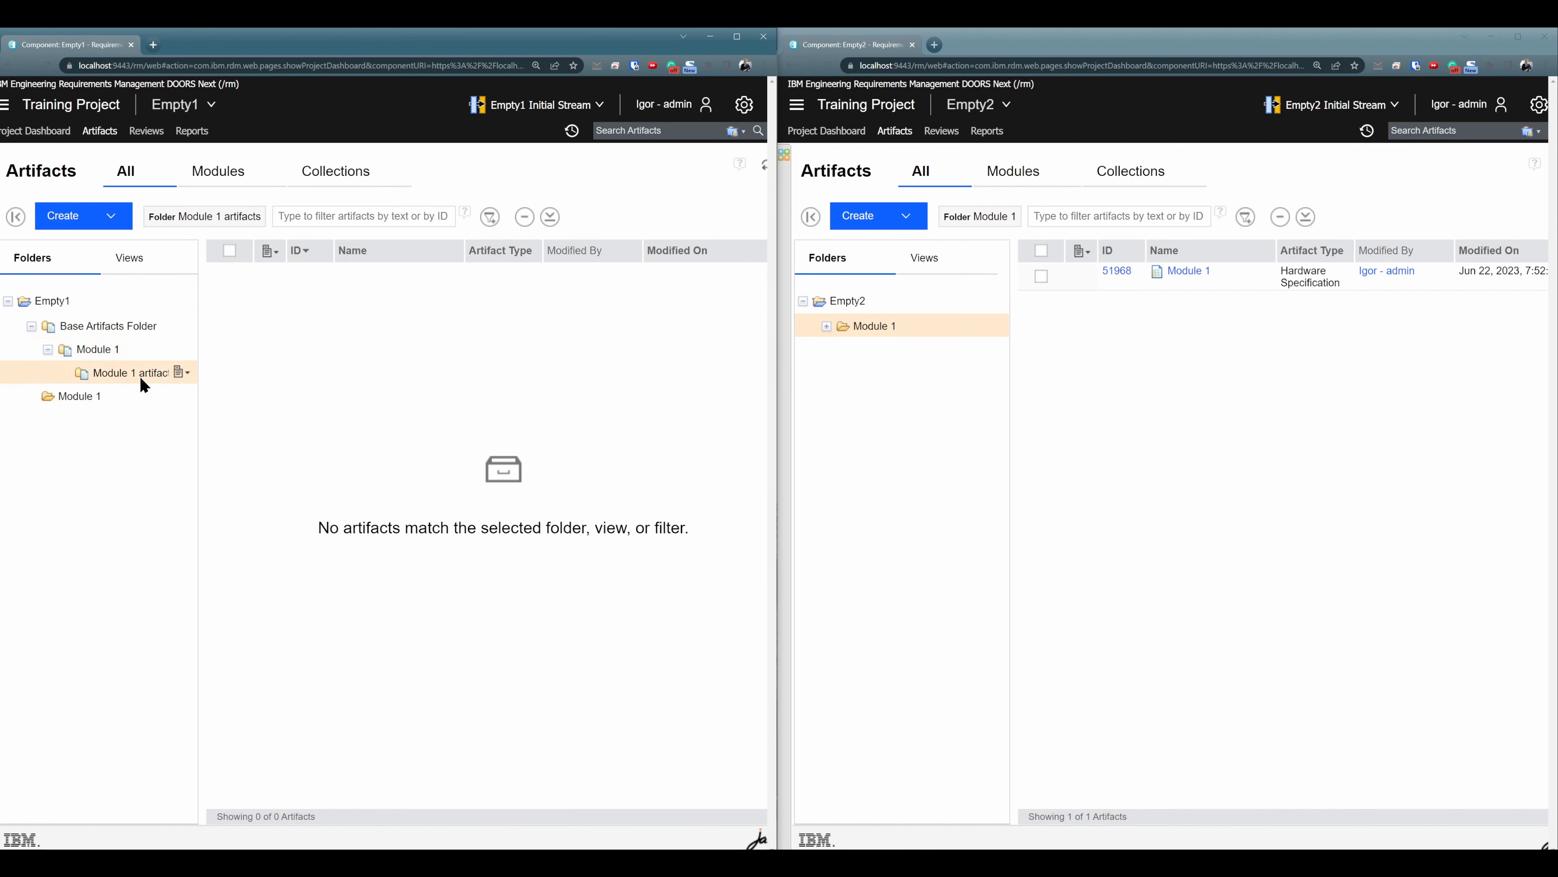
click(90, 398)
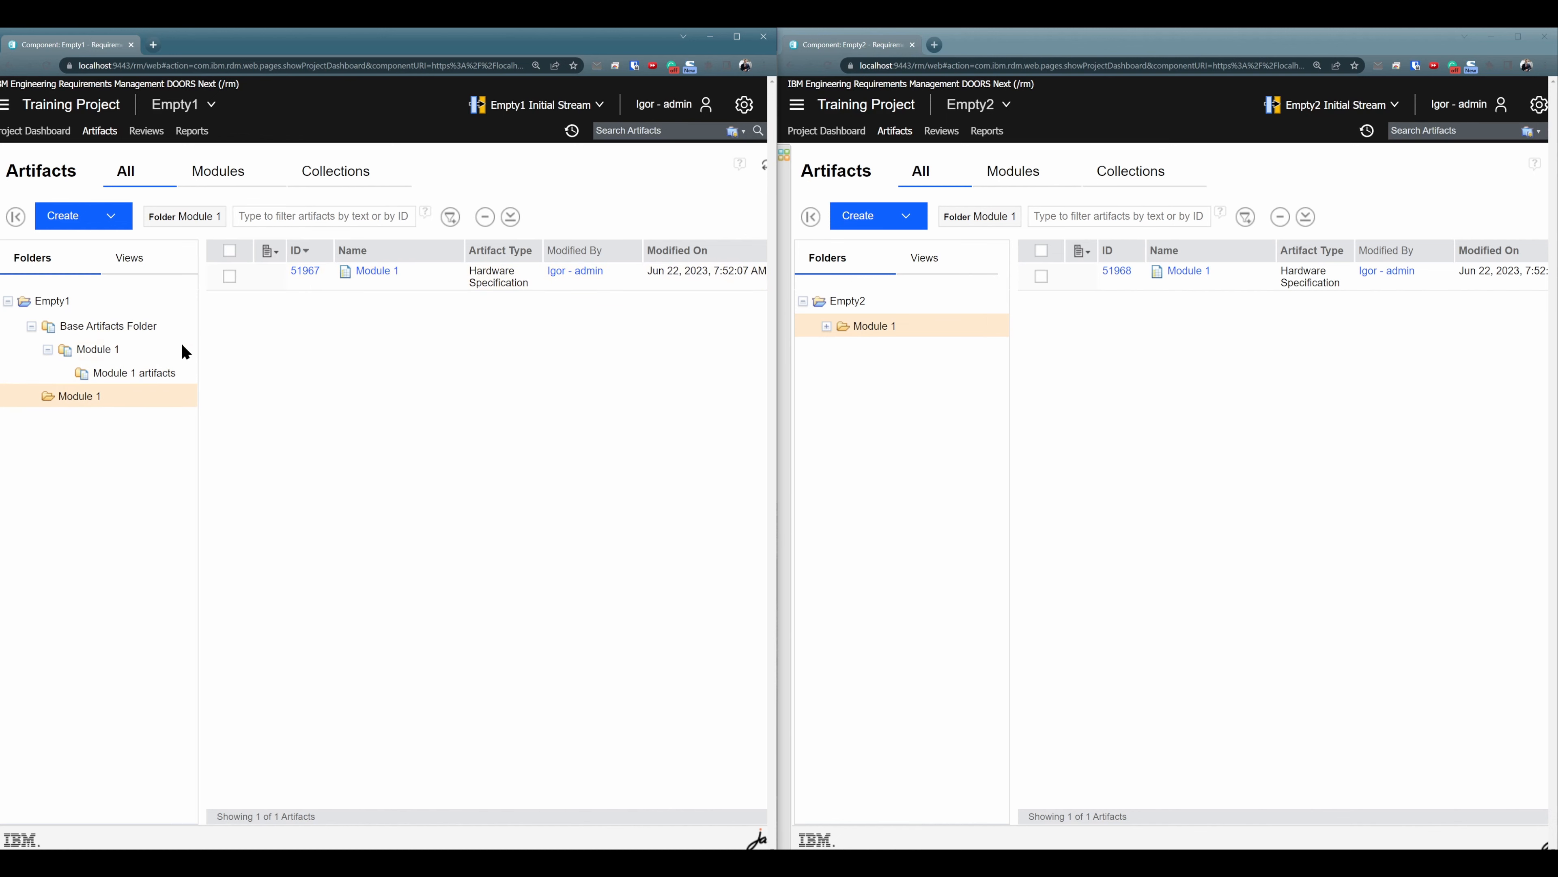
click(145, 374)
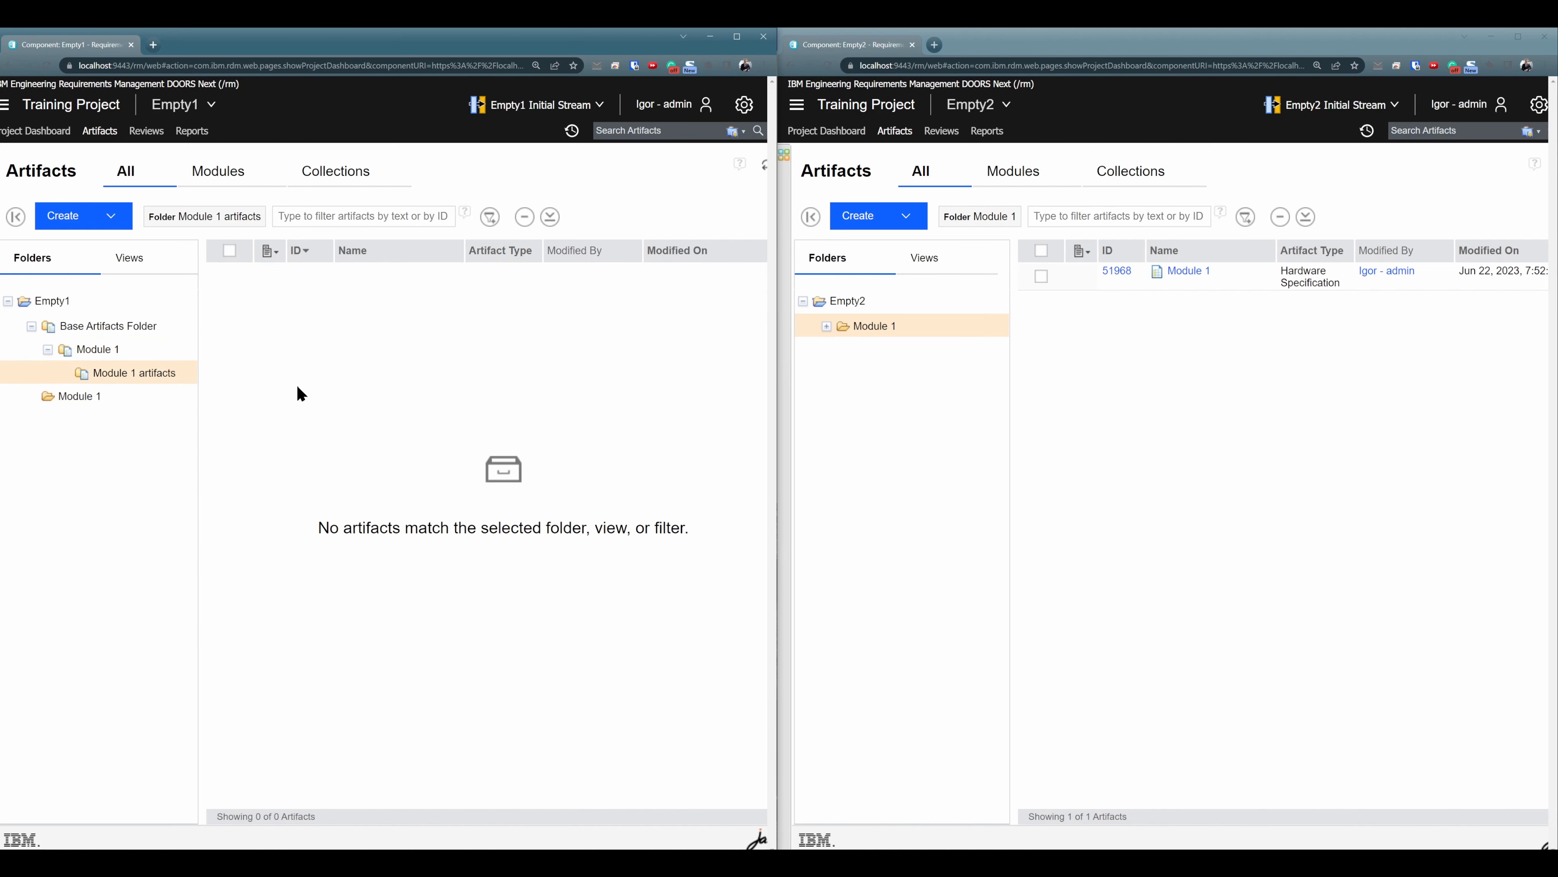
- Expand Empty2's Module 1 folder and compare its contents with the nested Module 1 artifacts folder
double_click(845, 328)
click(883, 351)
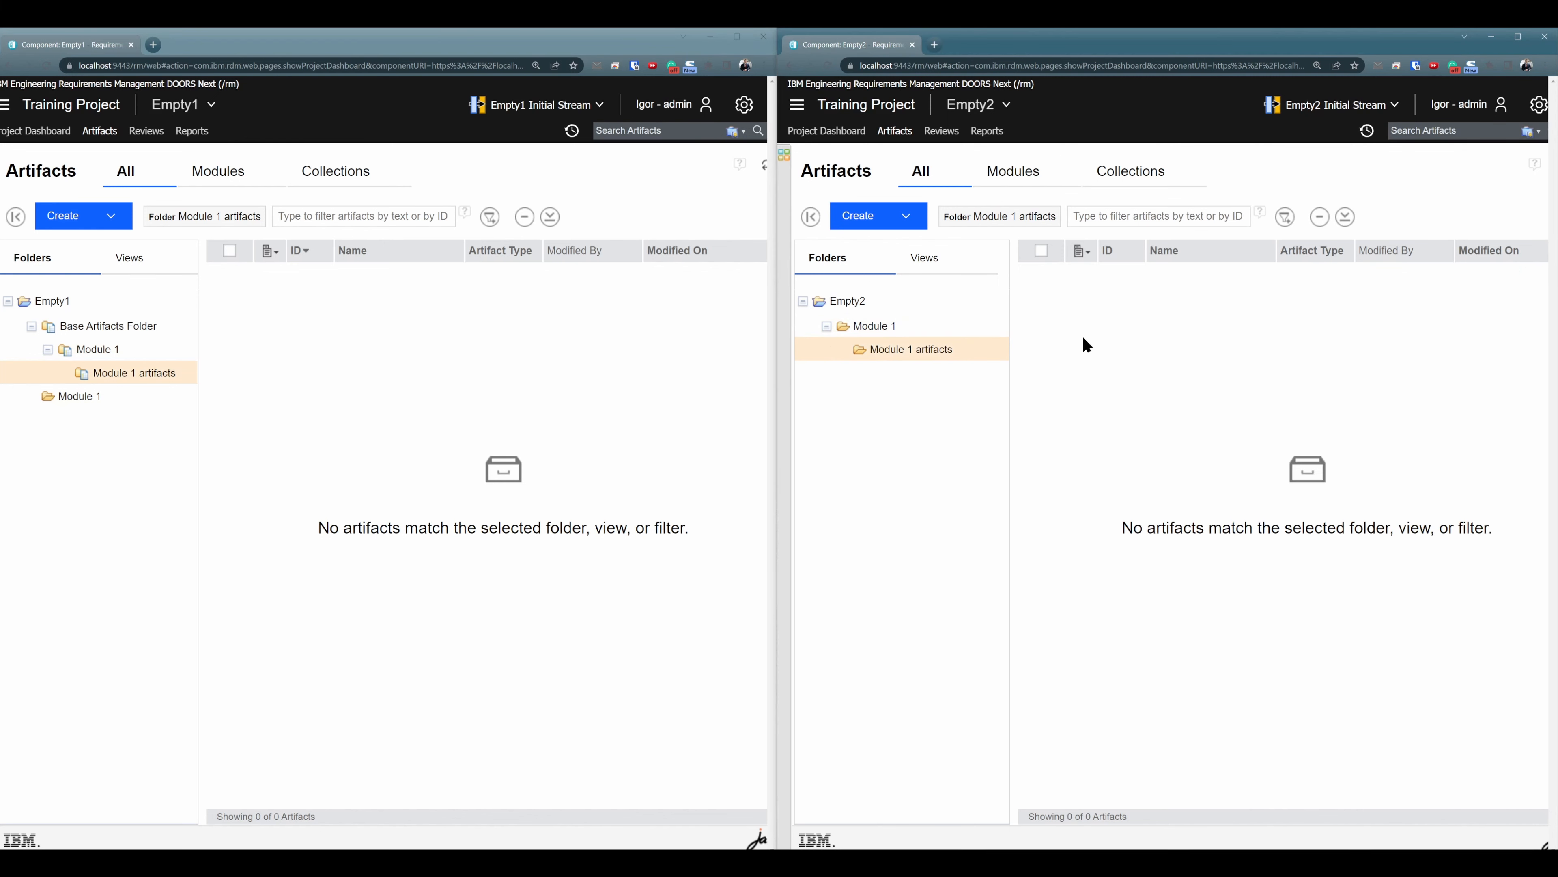
click(882, 327)
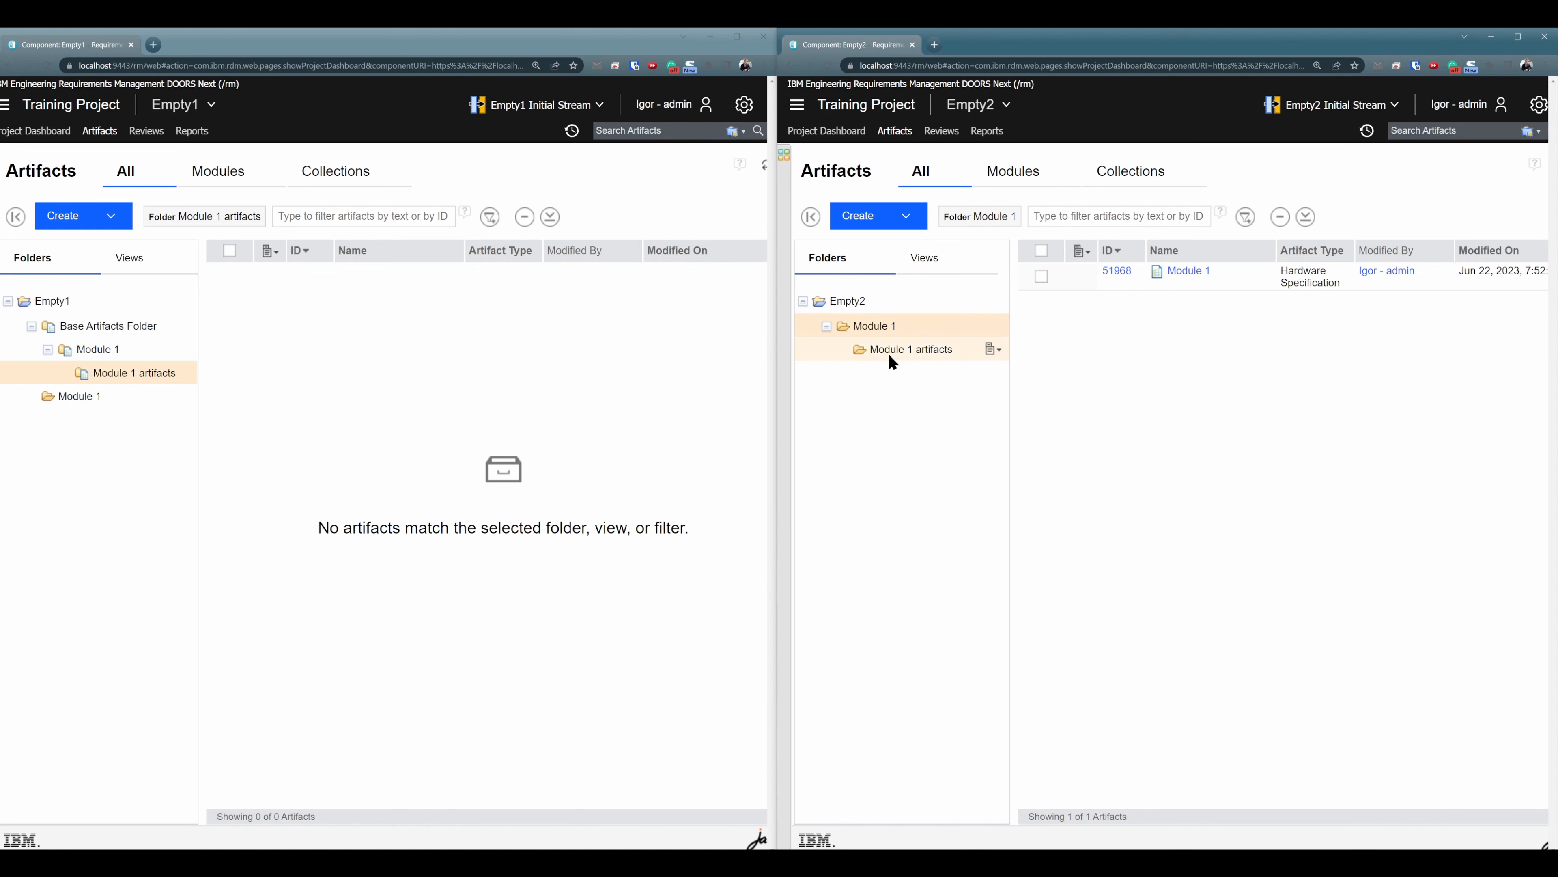
click(891, 356)
click(876, 326)
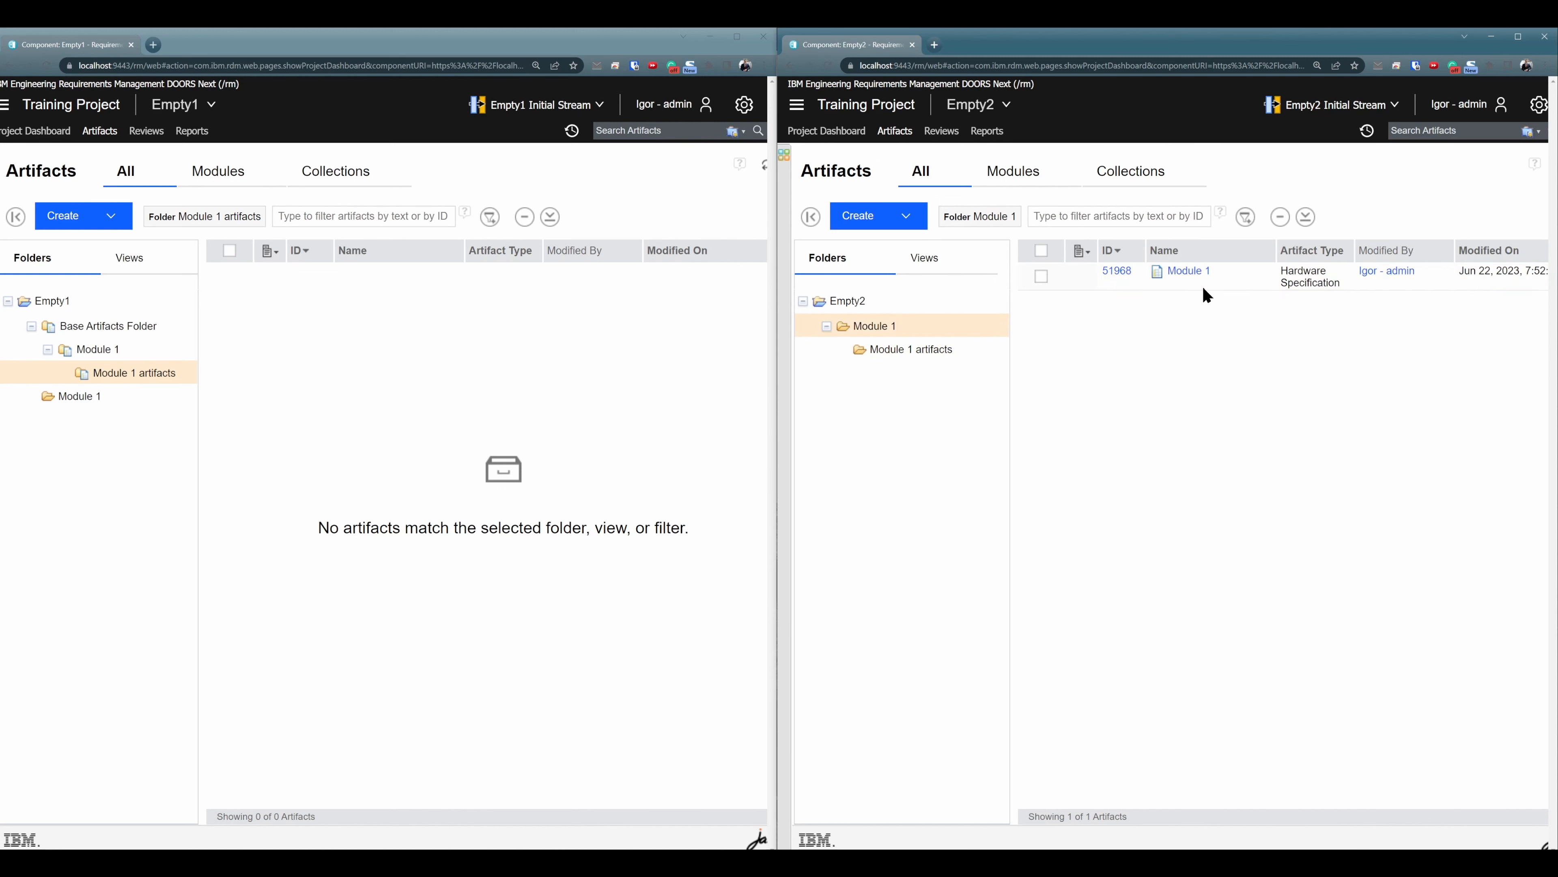
click(891, 350)
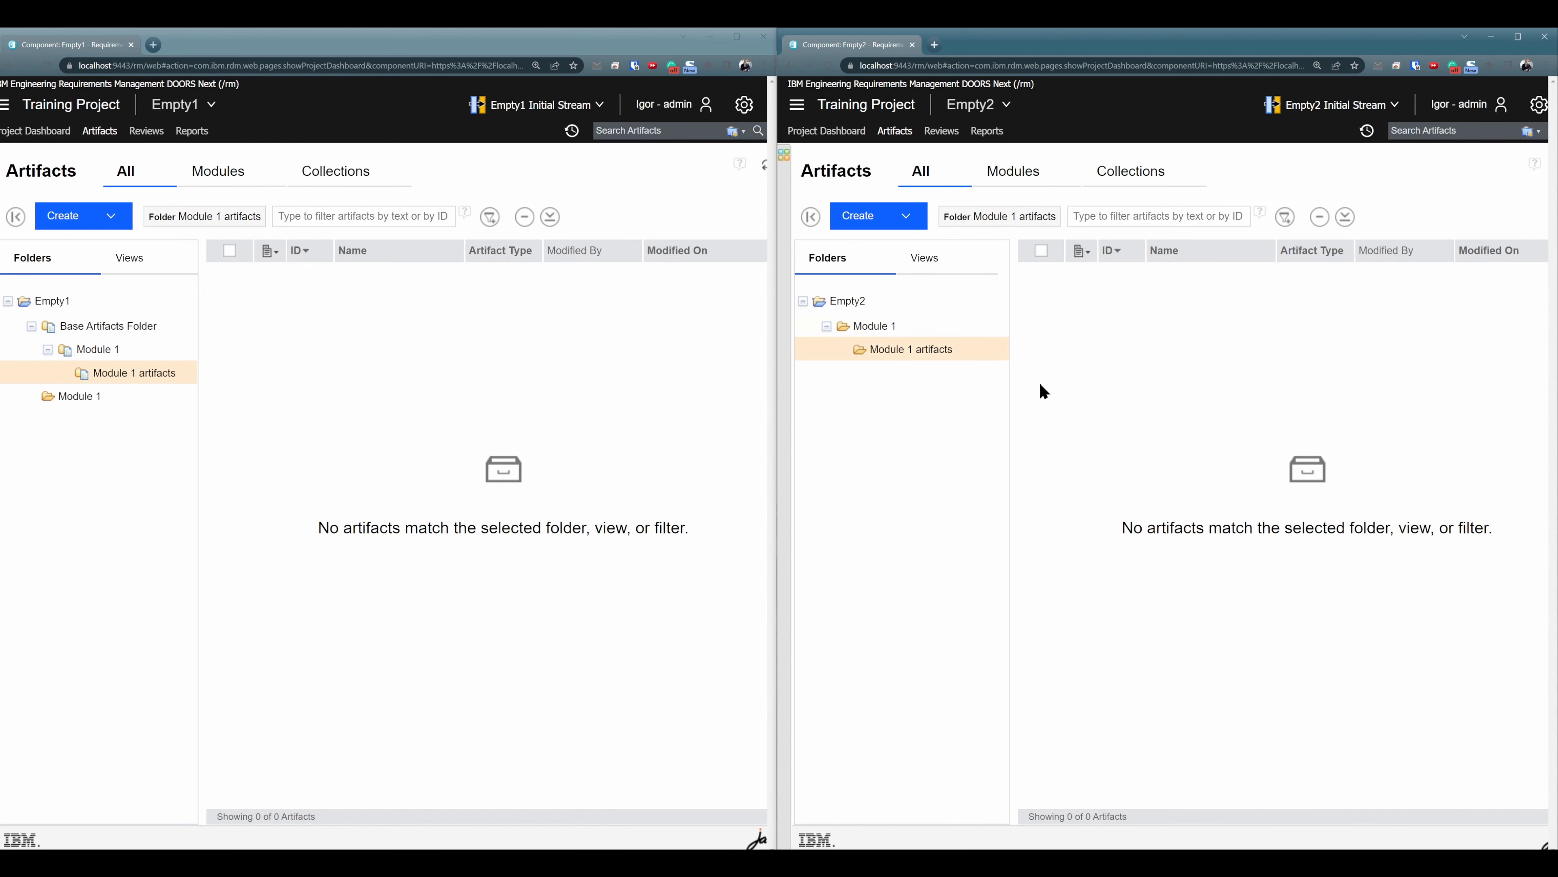
- Add a heading artifact "Heading 1" to Empty1's Module 1 module, copying its text for reuse
click(79, 396)
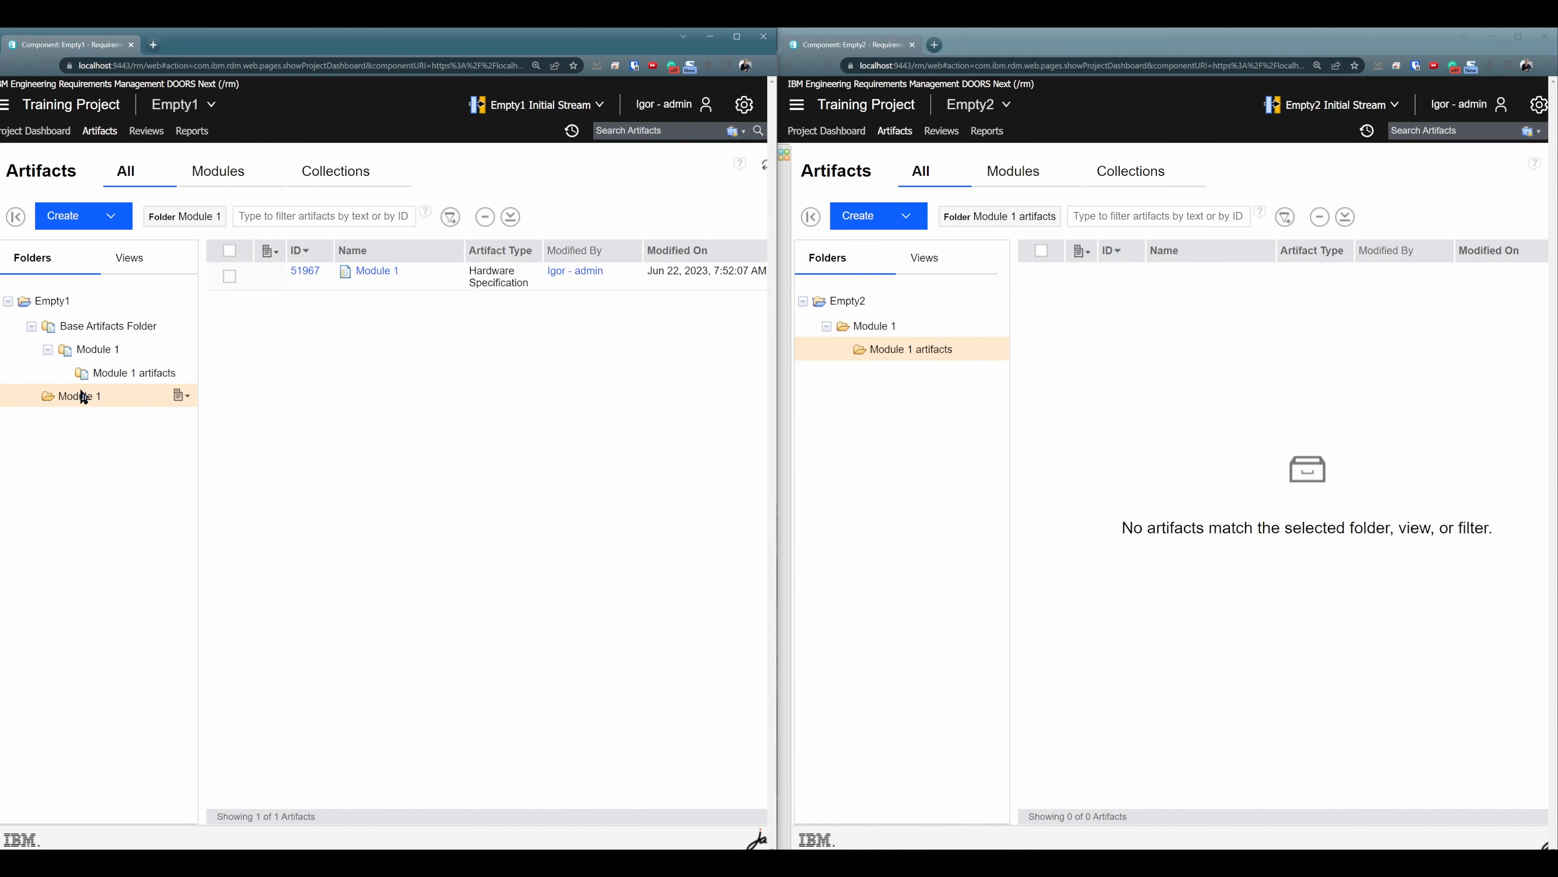
click(374, 270)
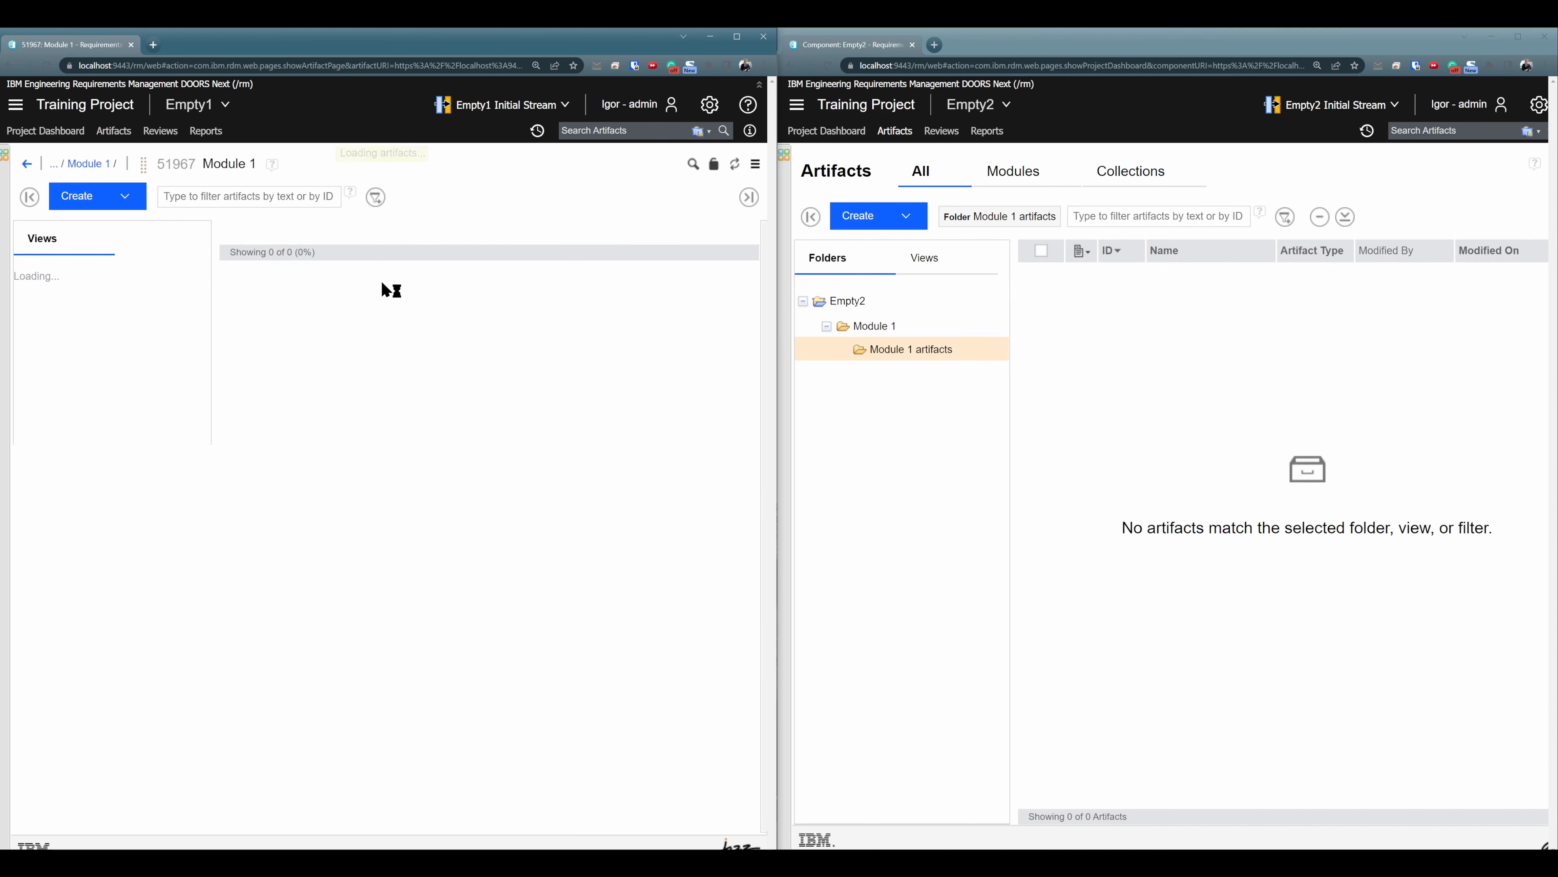
click(525, 503)
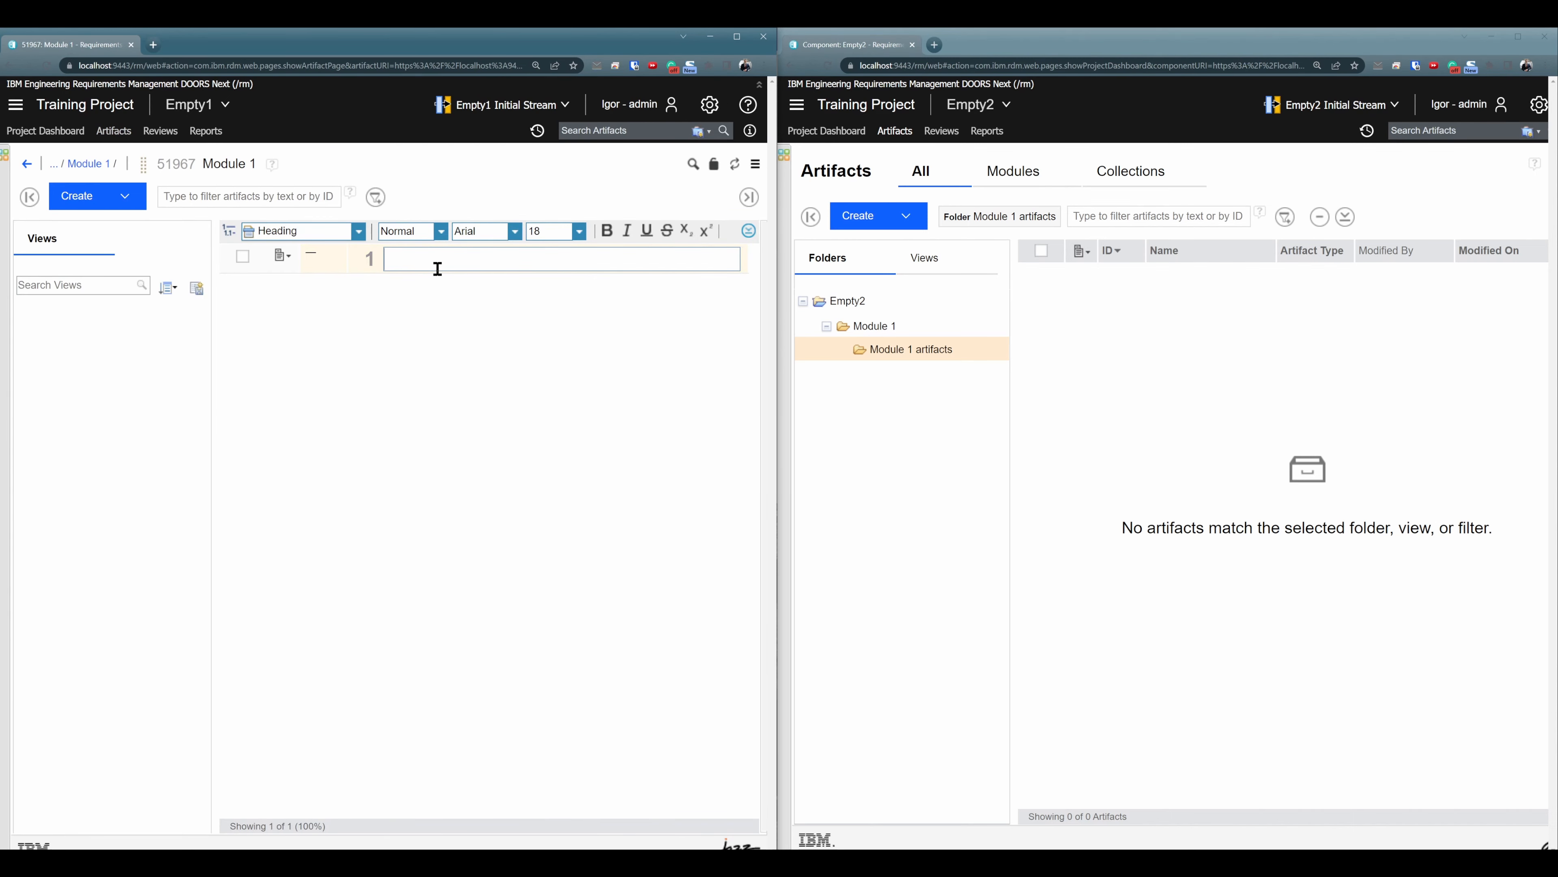
text(Heading 1)
drag(492, 262, 384, 262)
key(ctrl+c)
click(479, 401)
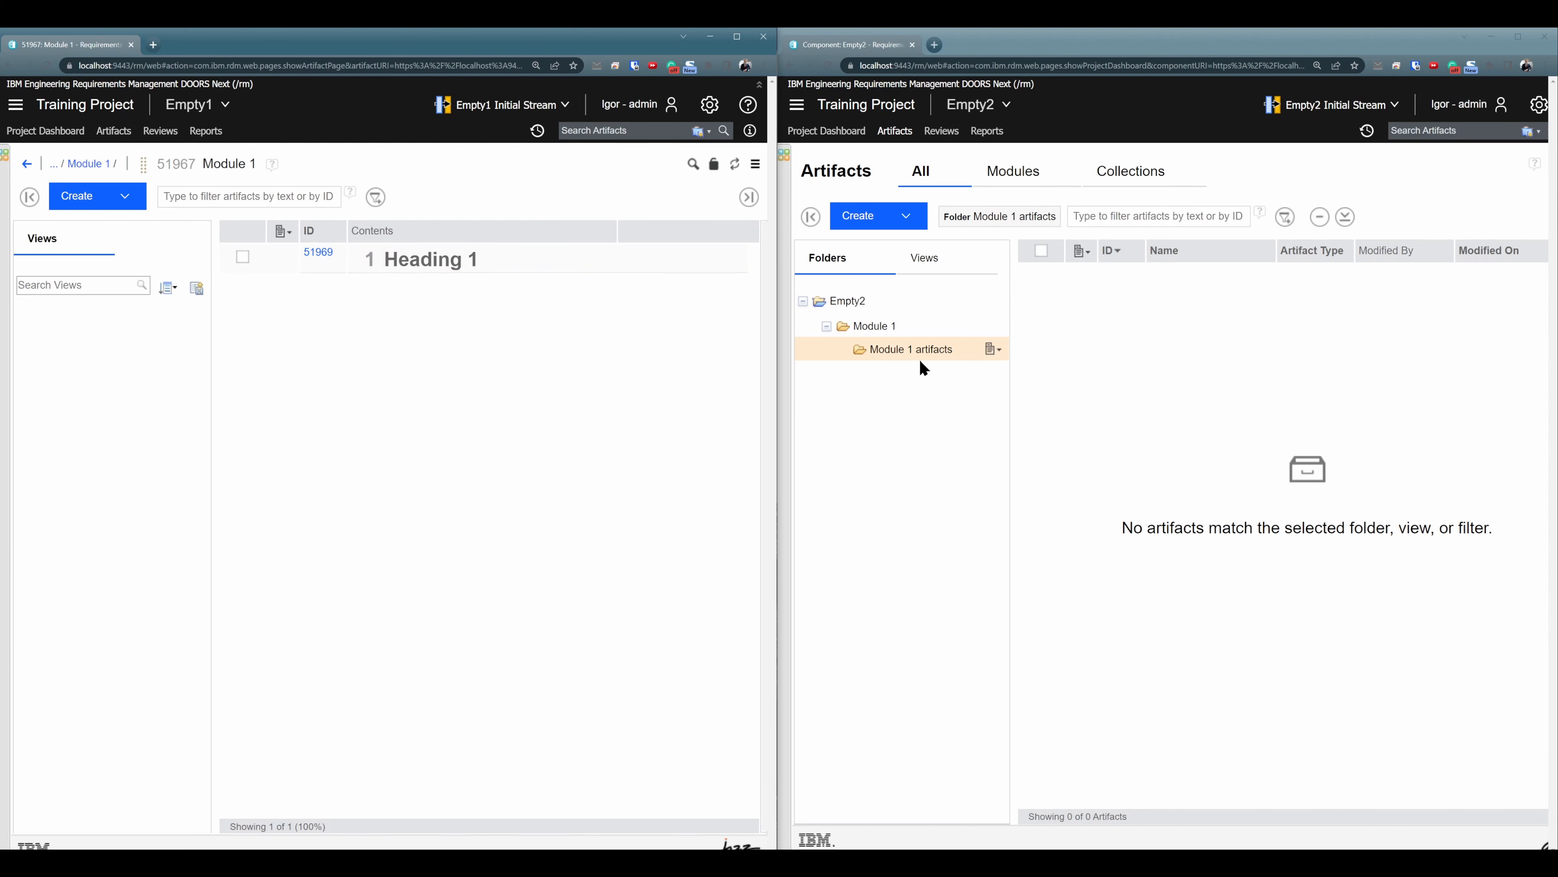
- Add a heading artifact "Heading 1" to Empty2's Module 1 module using the copied text
click(862, 328)
click(1193, 277)
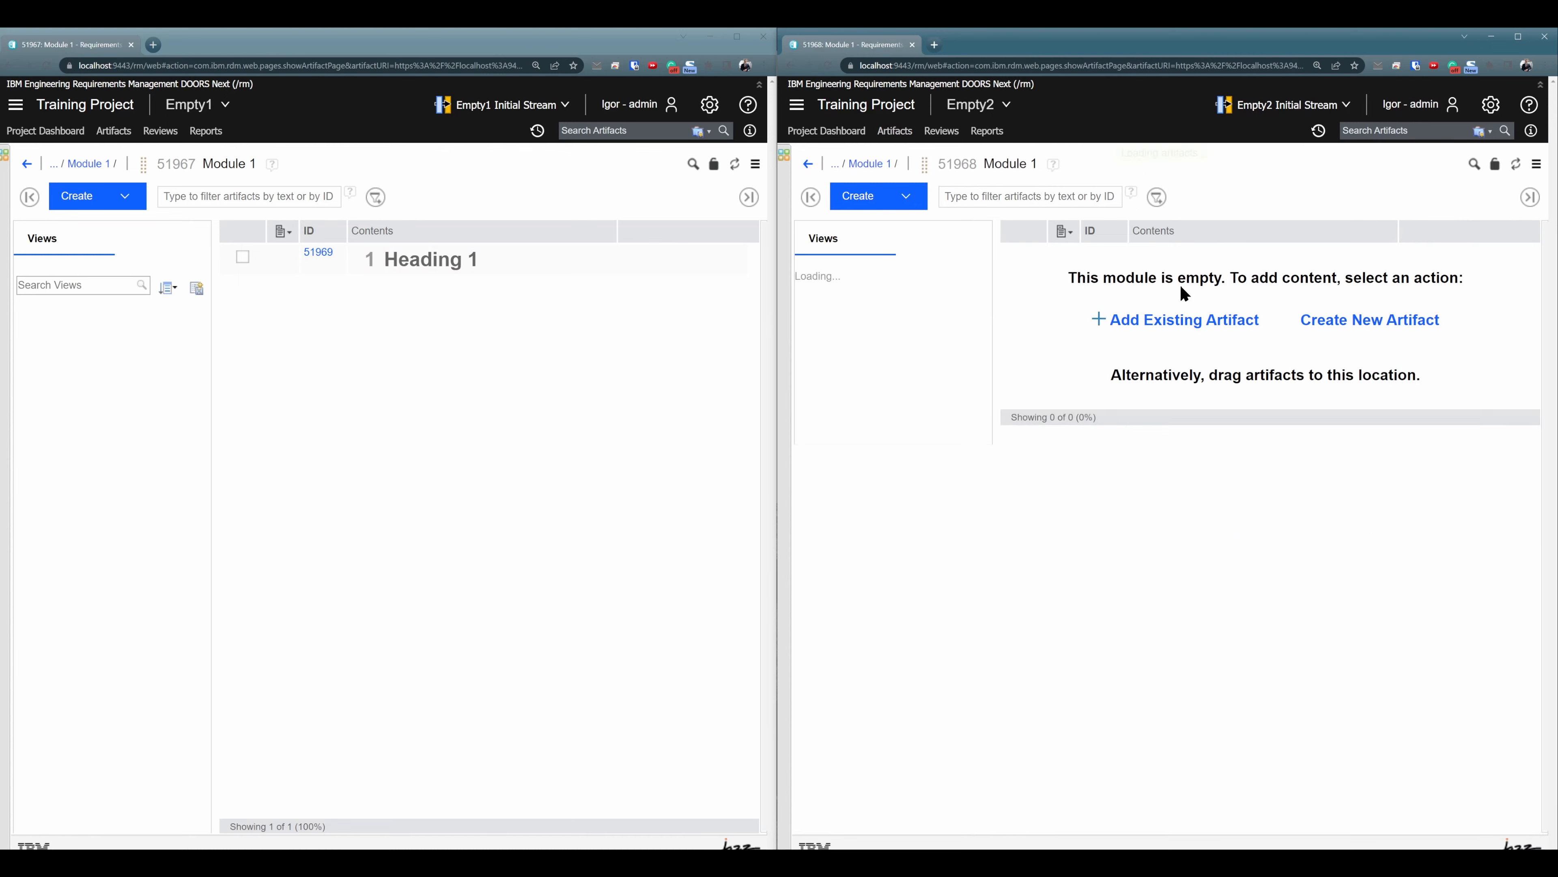
click(1329, 502)
key(ctrl+v)
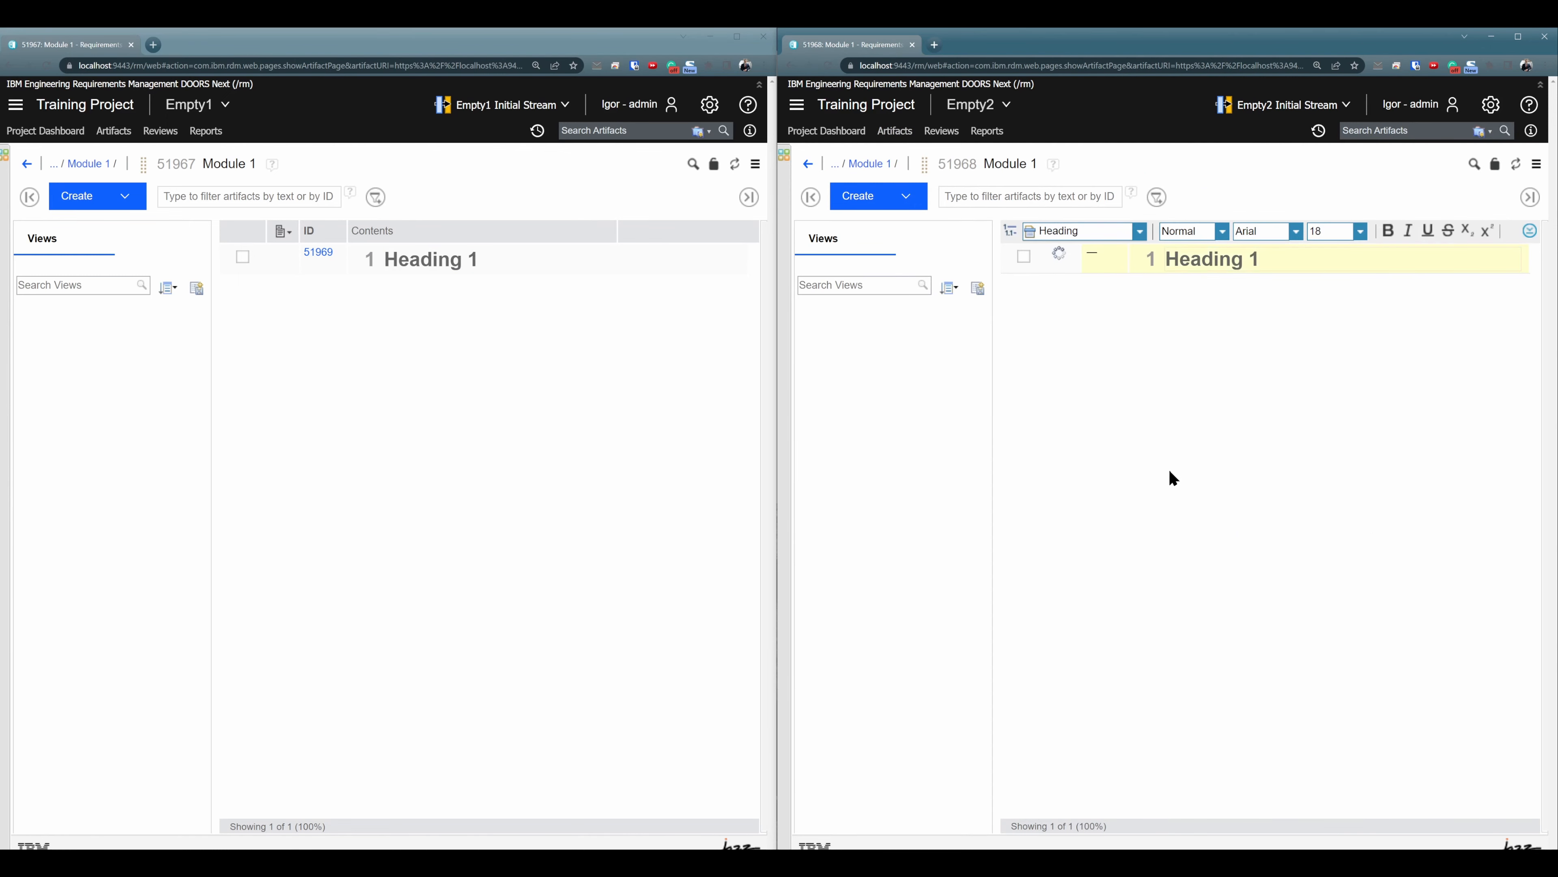
click(1039, 371)
- Return both components to their artifact lists and check where Empty2 stores the new heading and its module
click(896, 131)
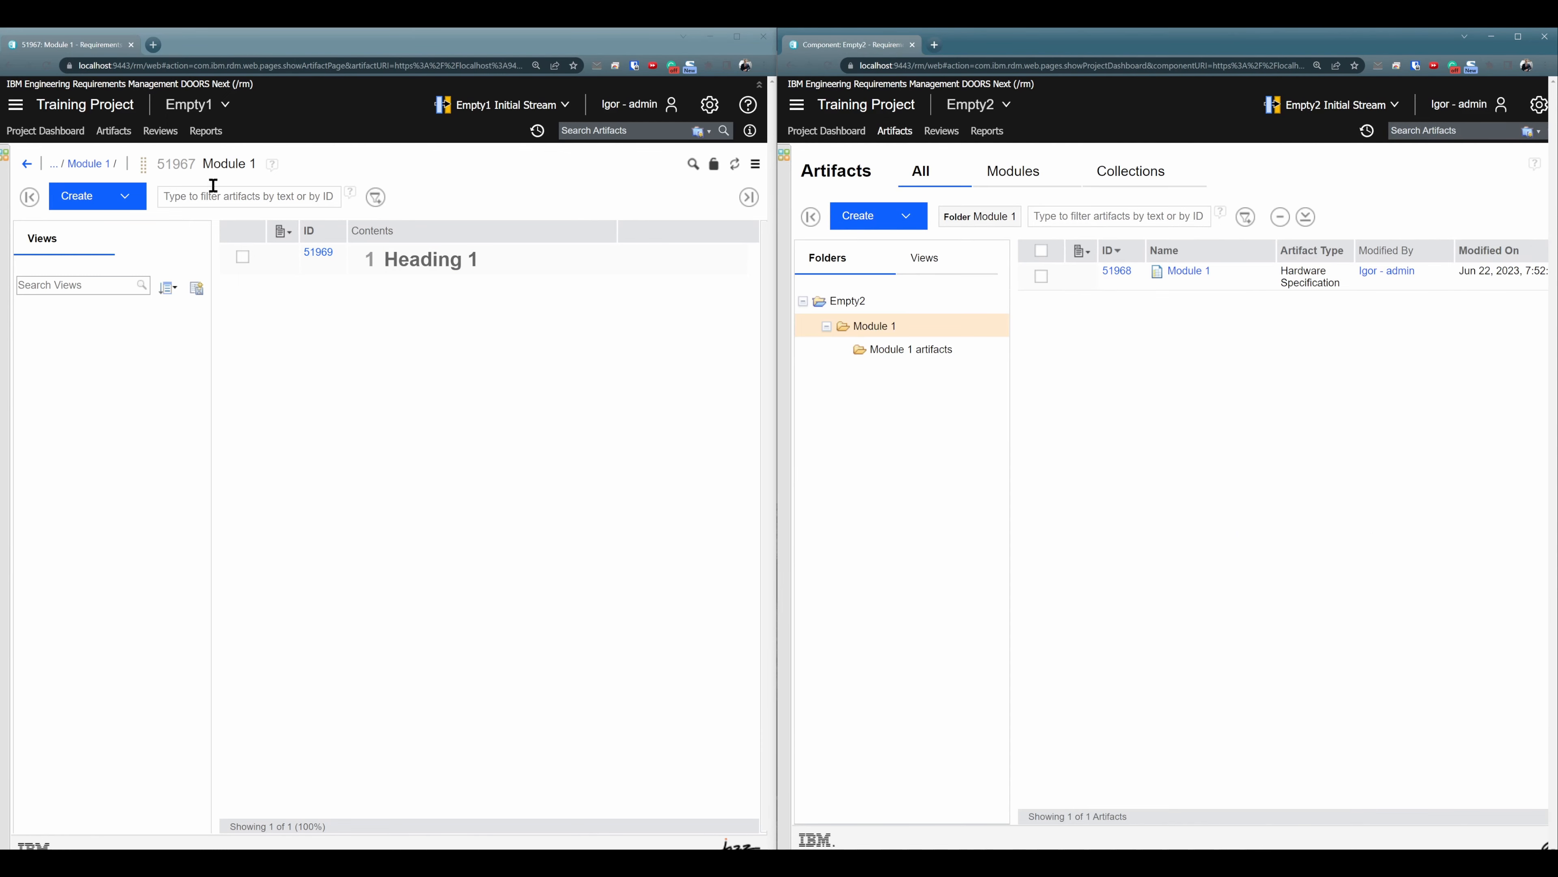
click(114, 132)
click(910, 351)
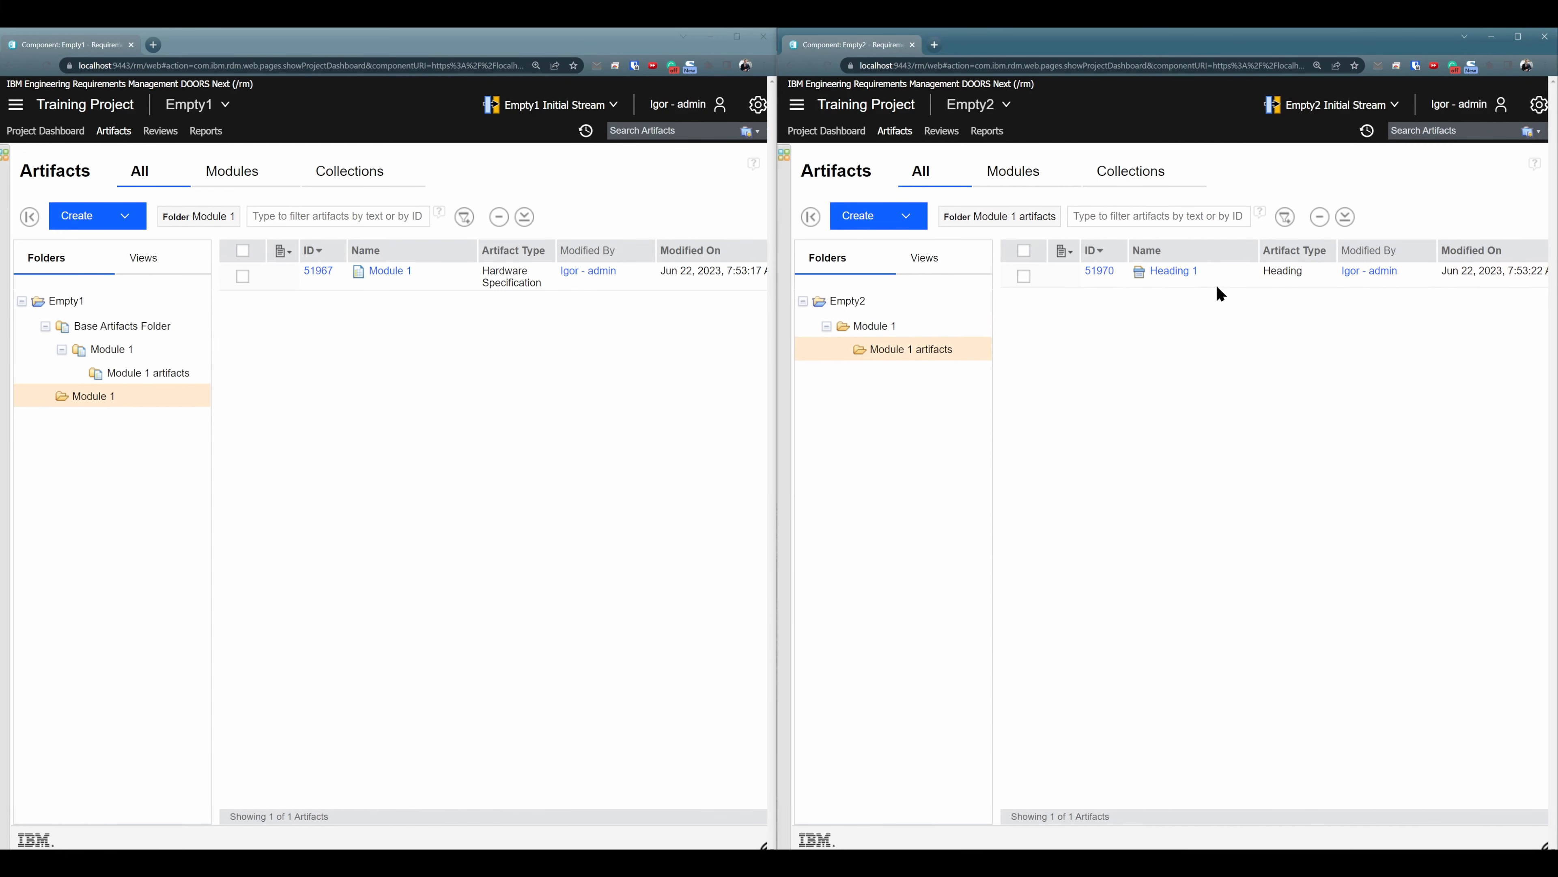
click(882, 326)
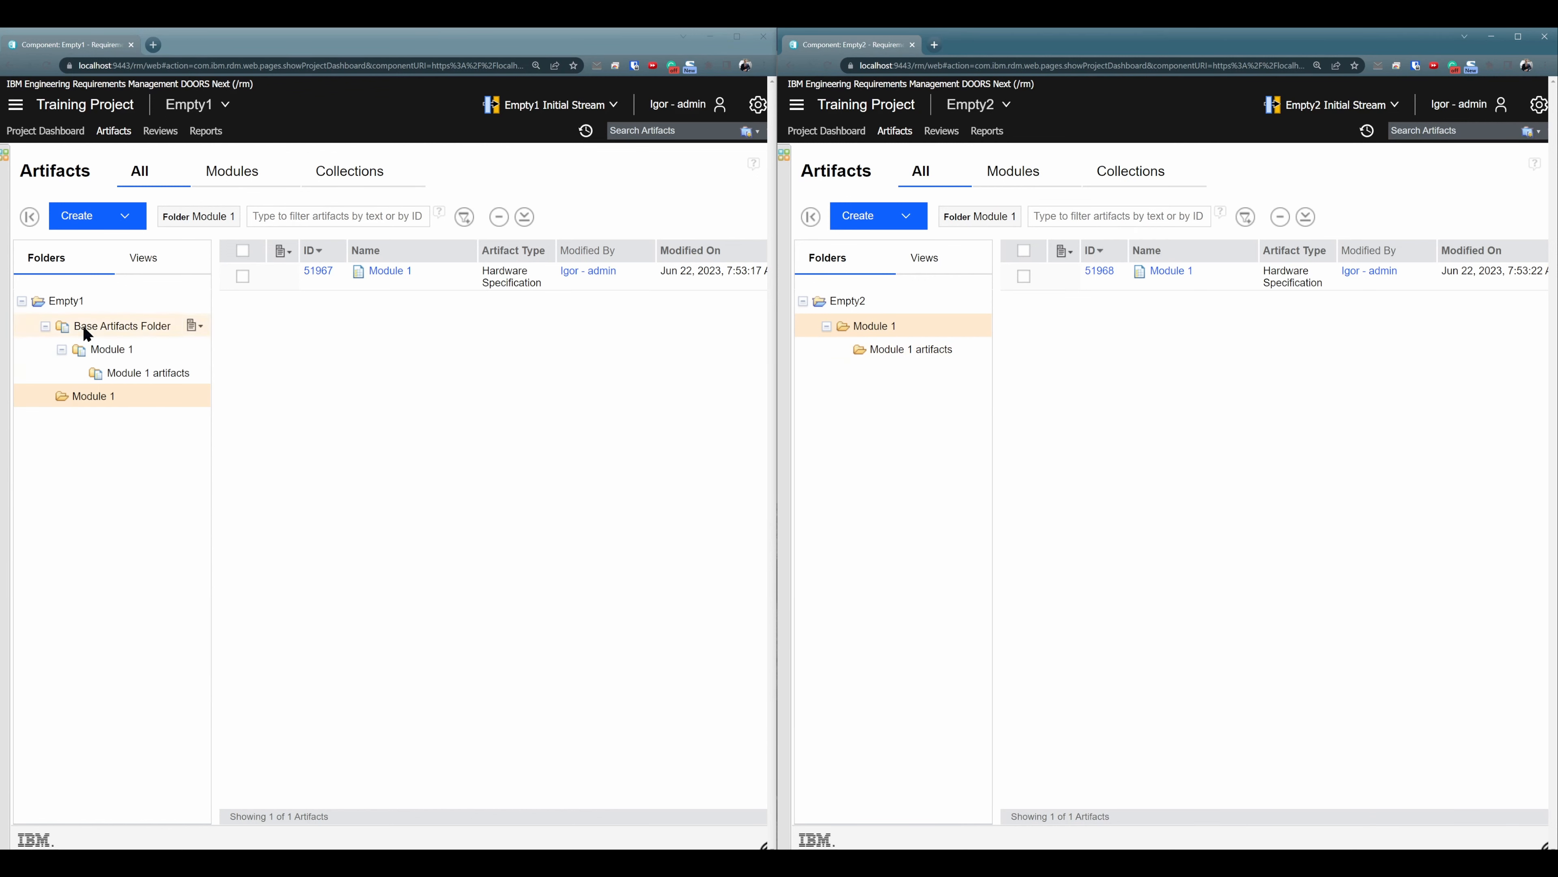
- Check Empty1's Base Artifacts Folder, its nested Module 1 folders and the root-level Module 1 folder for the heading and module
click(74, 395)
click(103, 328)
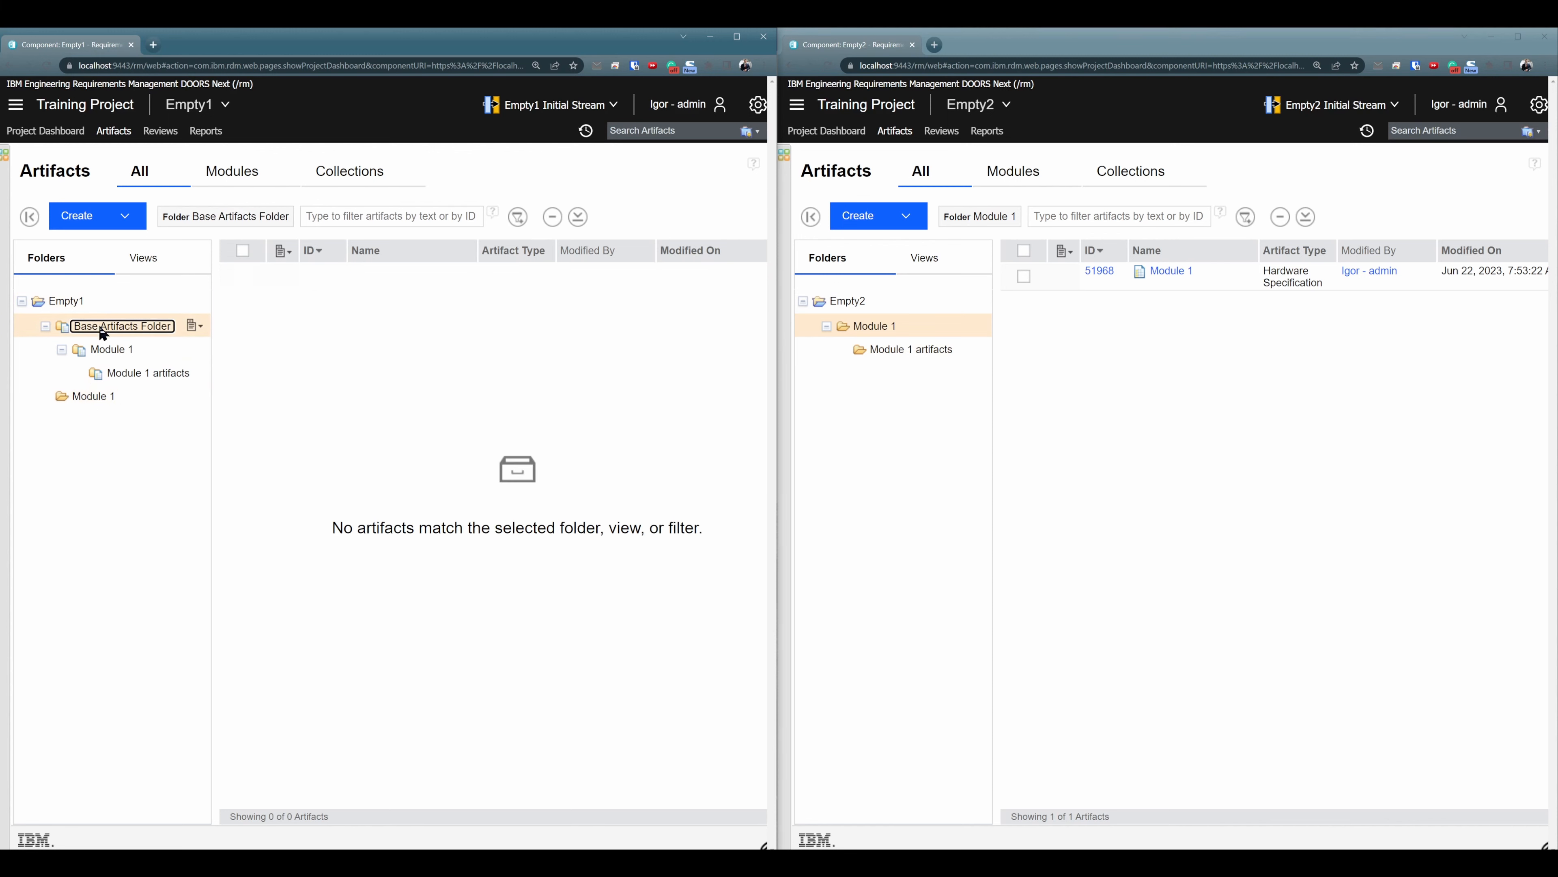
click(108, 349)
click(133, 372)
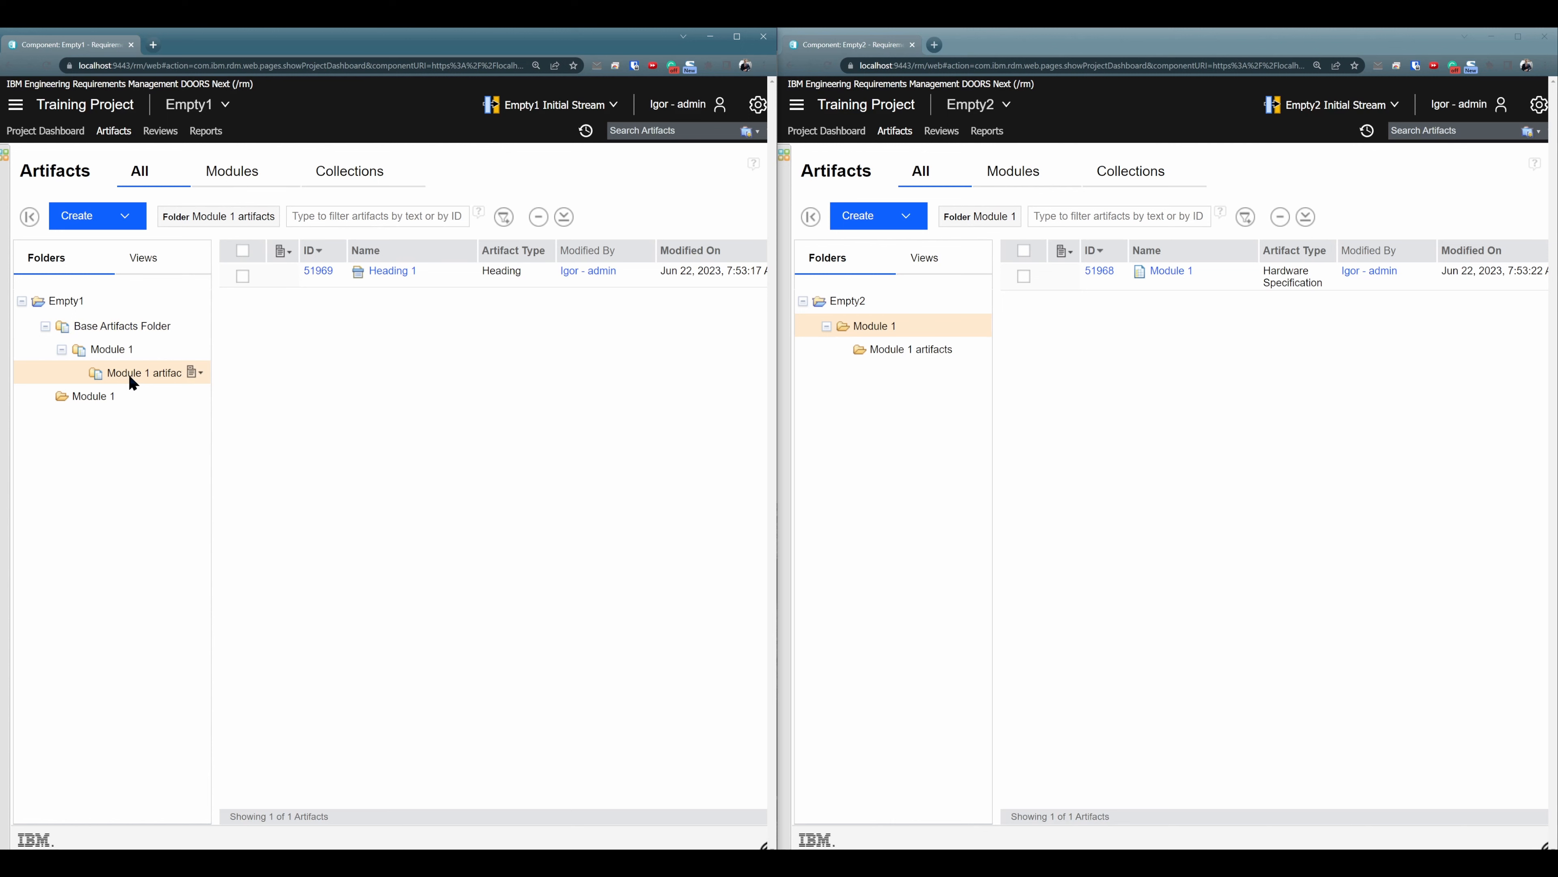
click(93, 396)
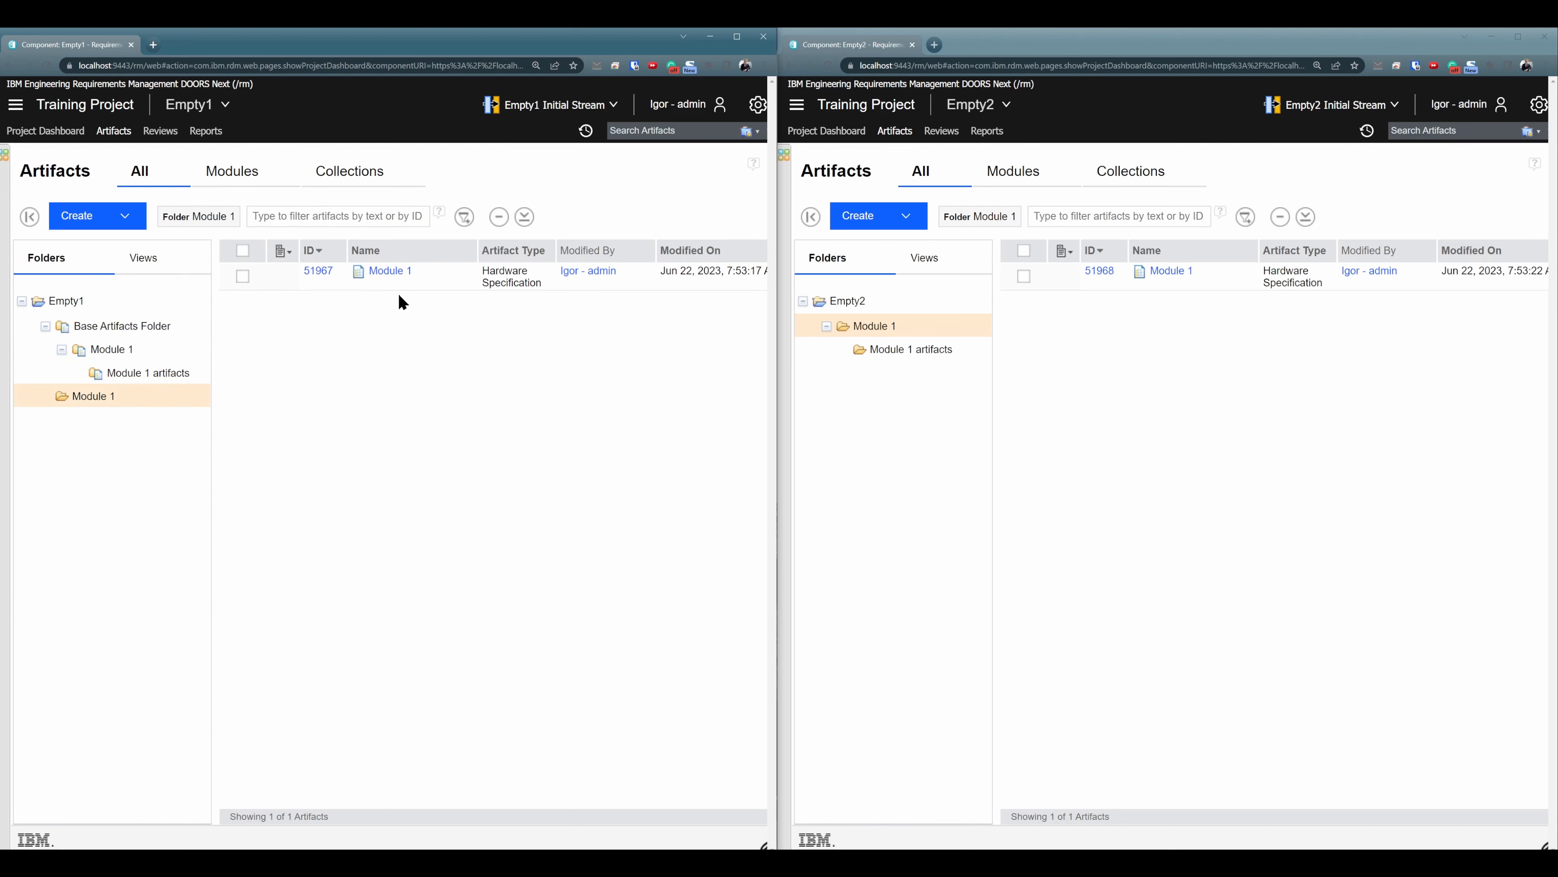
click(139, 371)
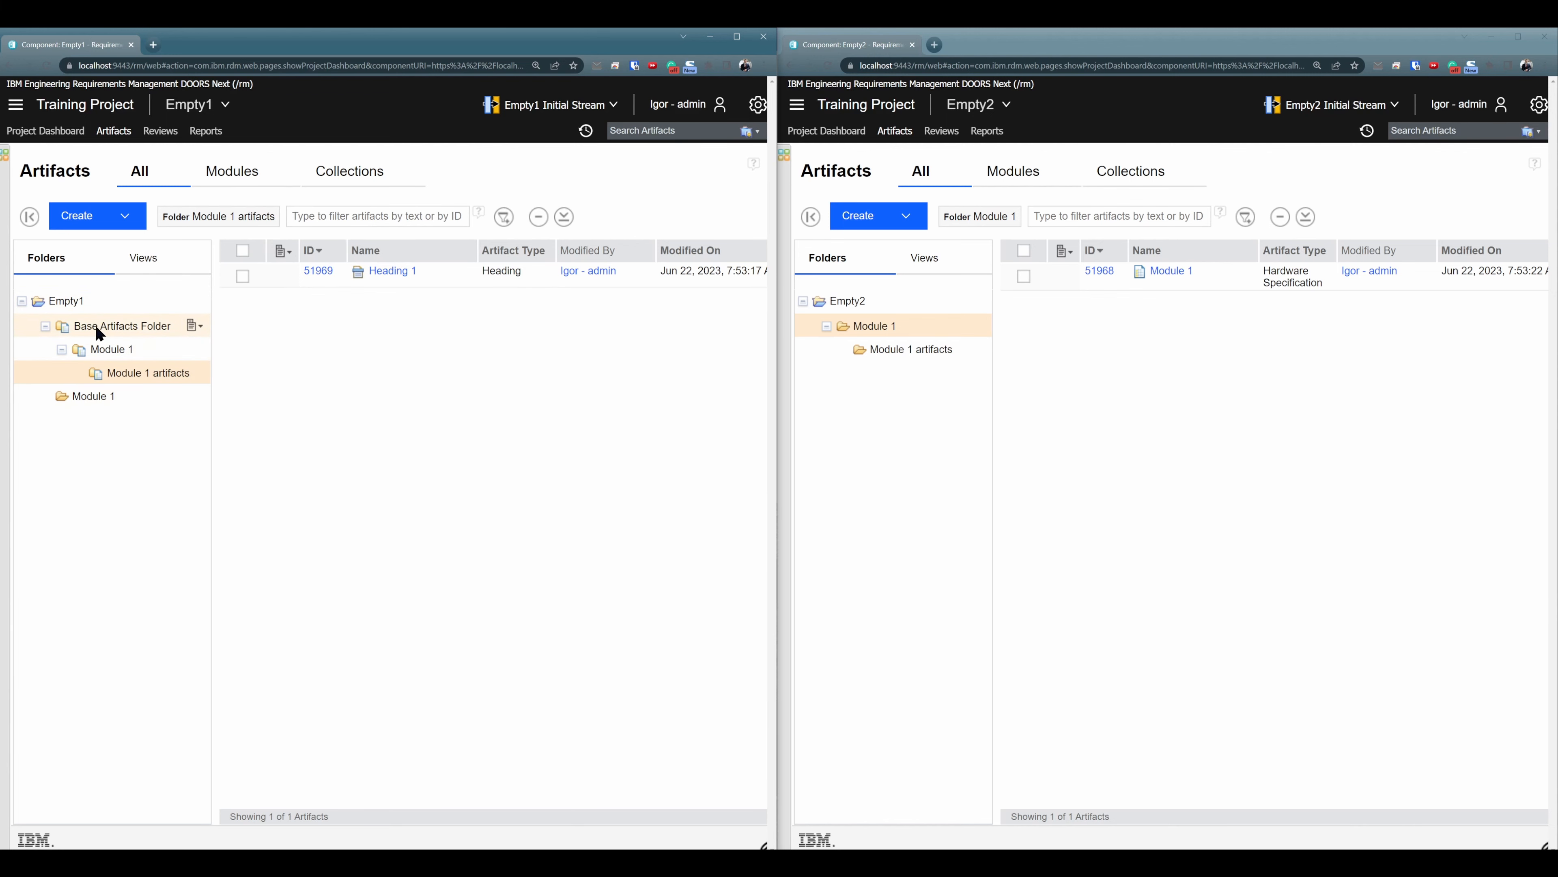
- Open Empty1's component properties at Module Options to review the module content folder location
click(758, 114)
click(683, 162)
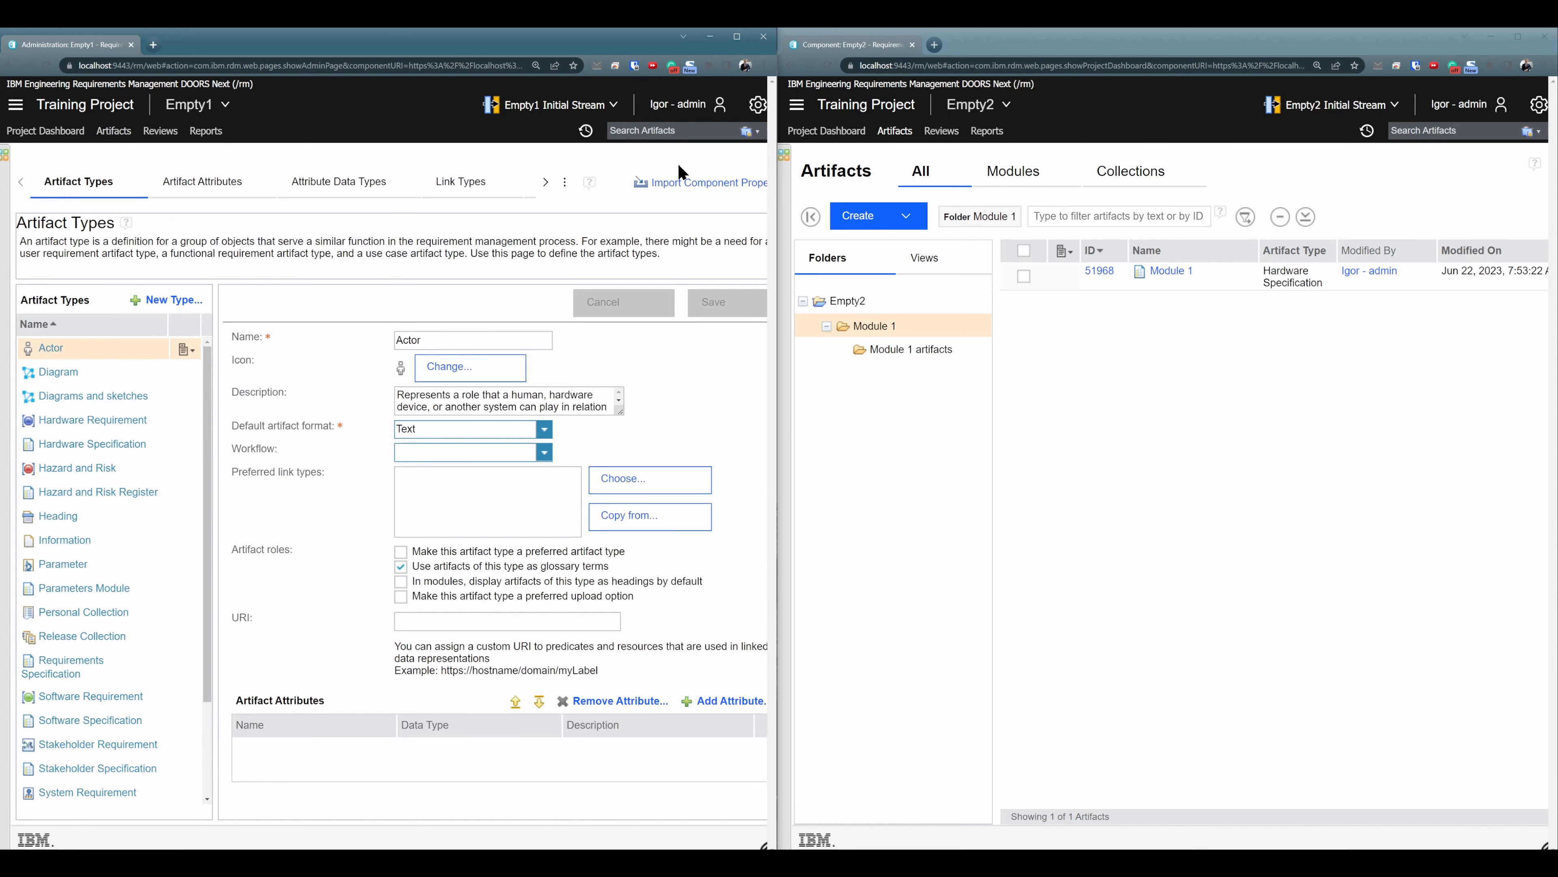
click(546, 181)
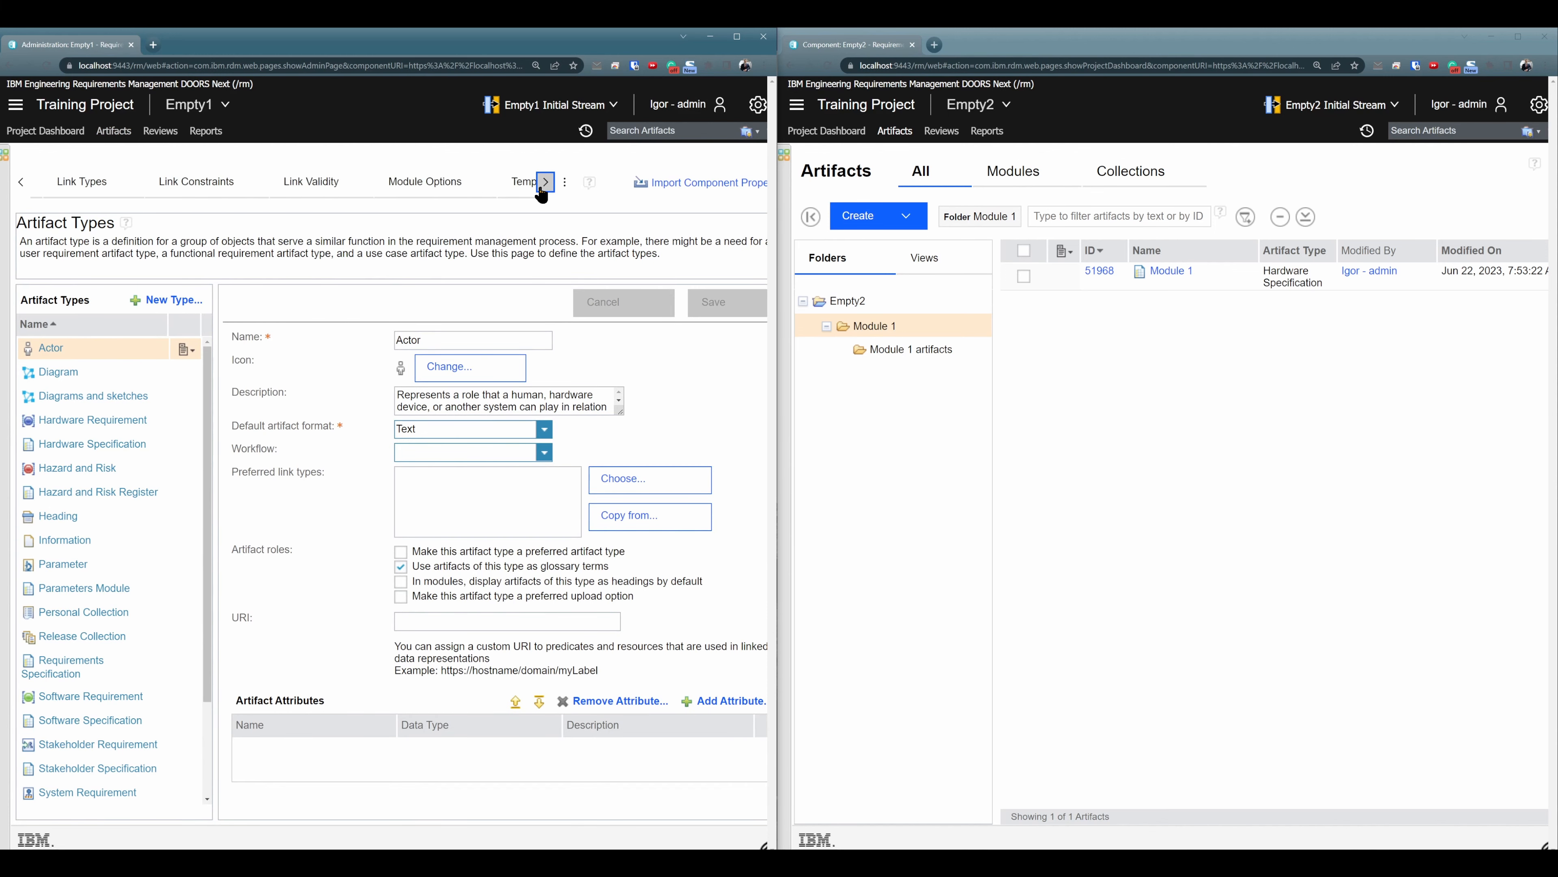
click(377, 183)
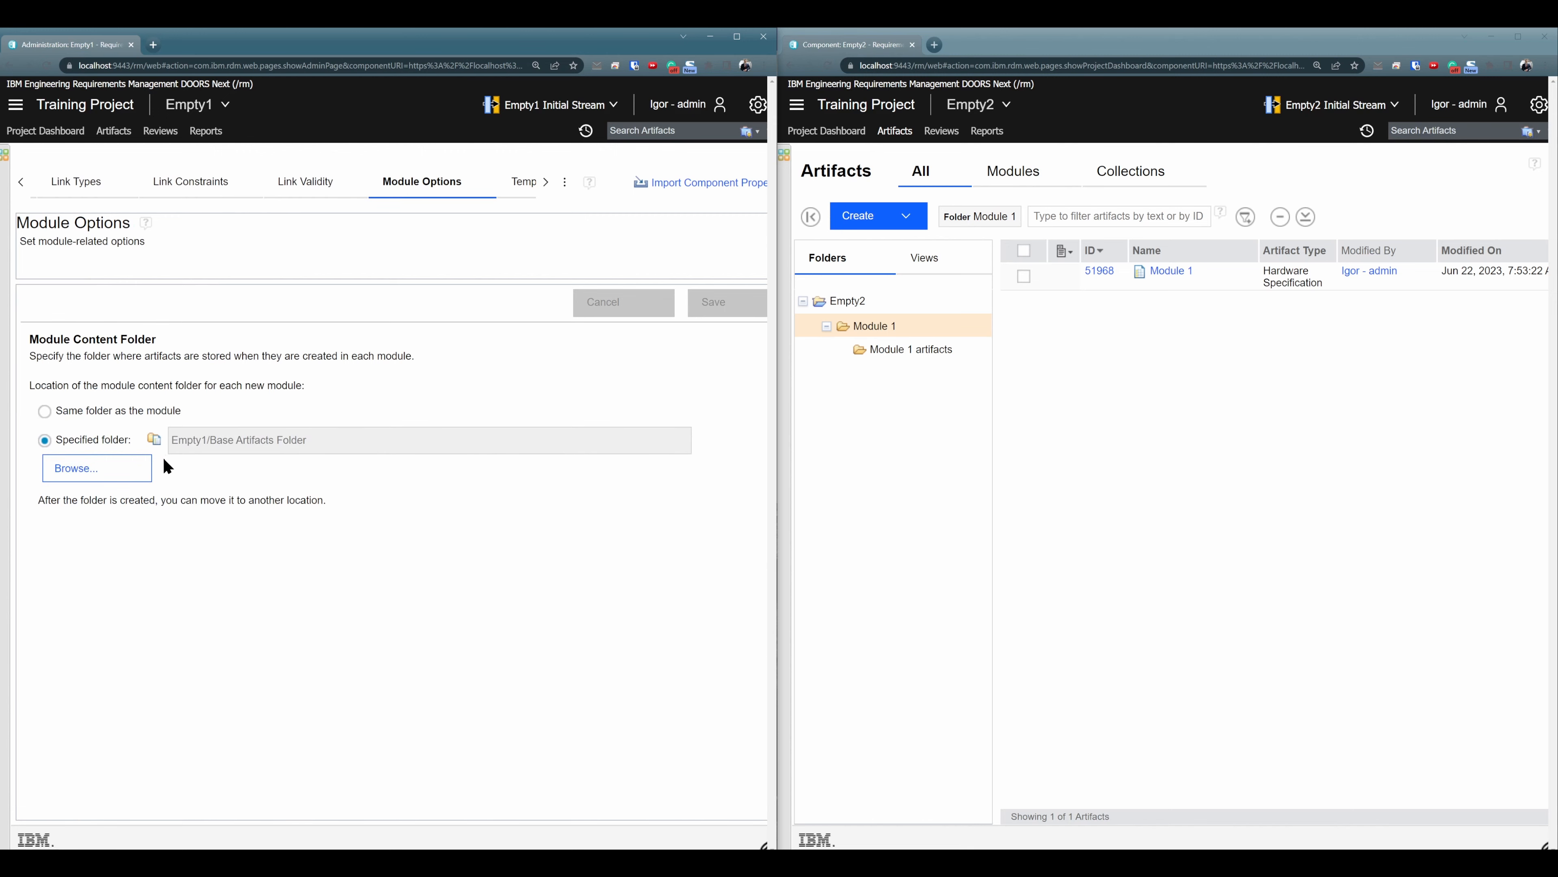